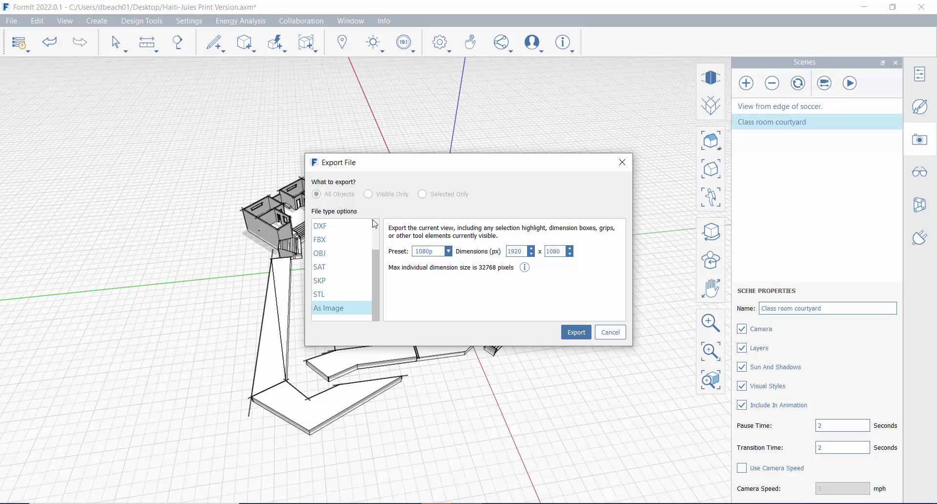
Choose DWG as the FormIt export format and continue to saving.
scroll(377, 268, "up", 1)
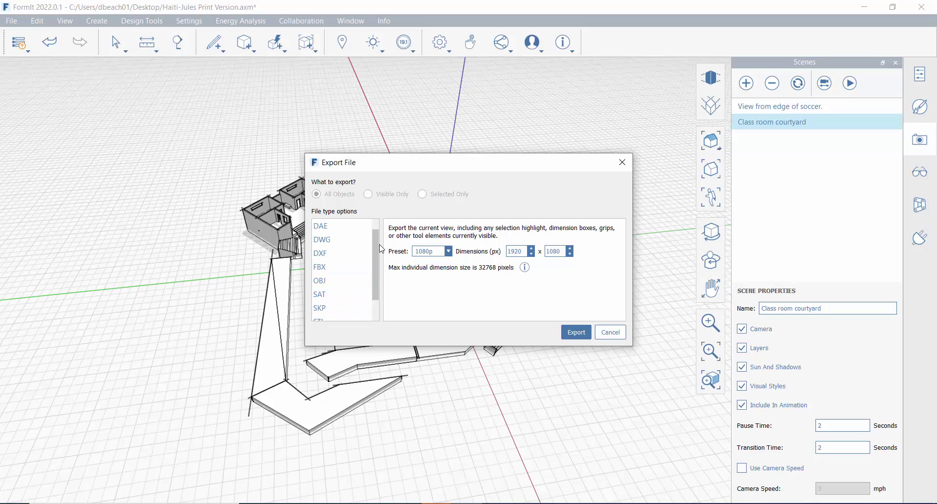
left_click(332, 240)
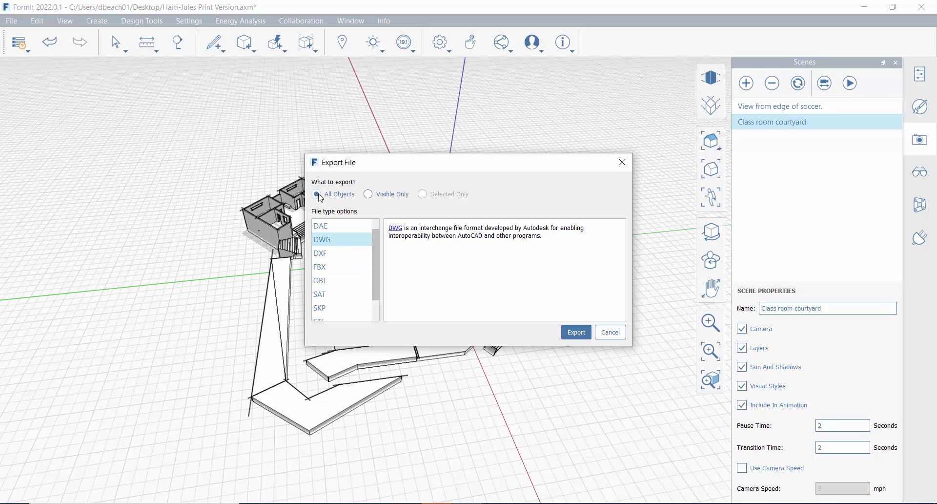
left_click(577, 333)
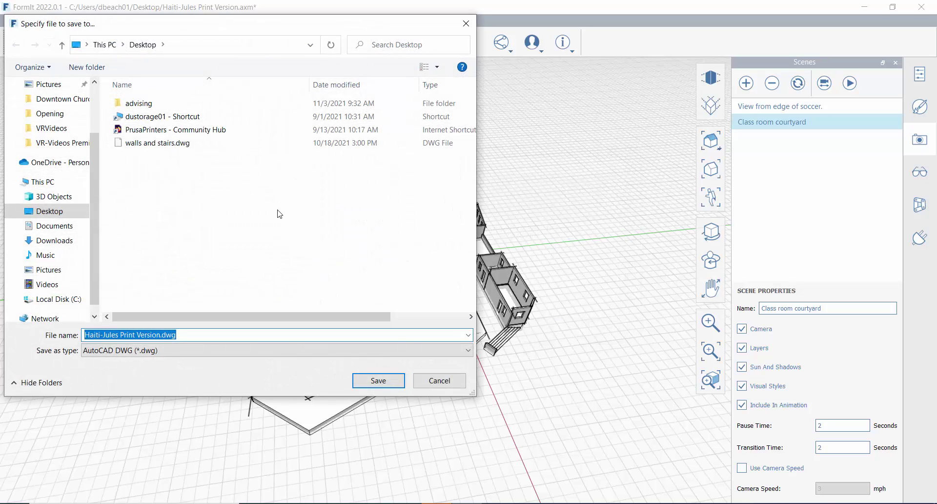
Trim the file name to Haiti-Jules and save the DWG on the Desktop.
left_click(208, 335)
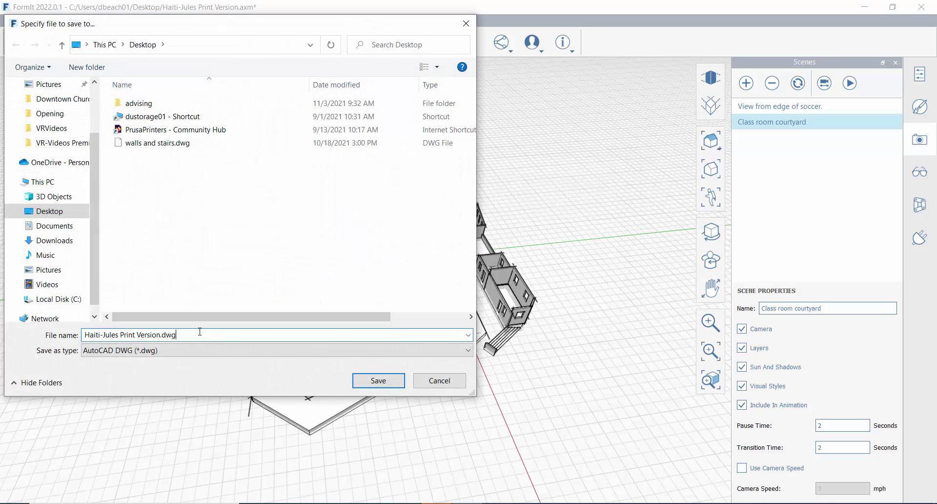
key("BackSpace")
key("BackSpace")
key("BackSpace")
key("BackSpace")
key("BackSpace")
key("BackSpace")
key("BackSpace")
key("BackSpace")
key("BackSpace")
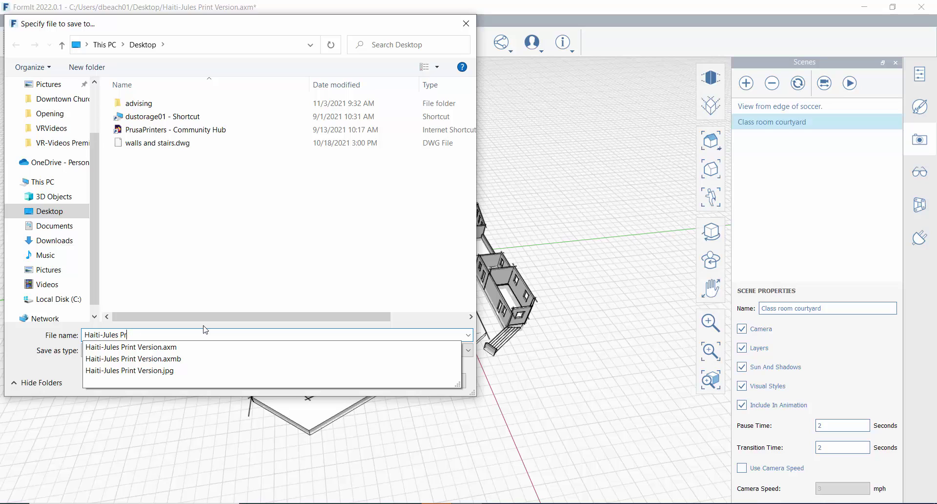
key("BackSpace")
left_click(228, 209)
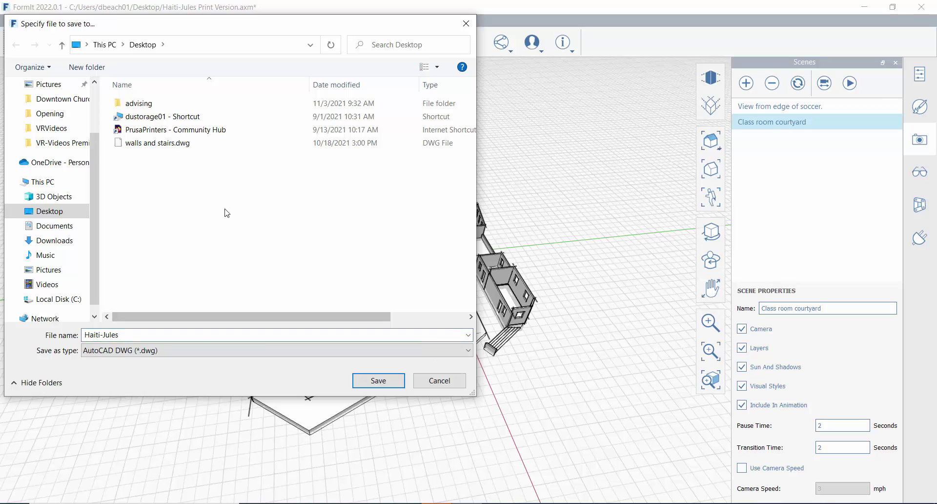
left_click(366, 387)
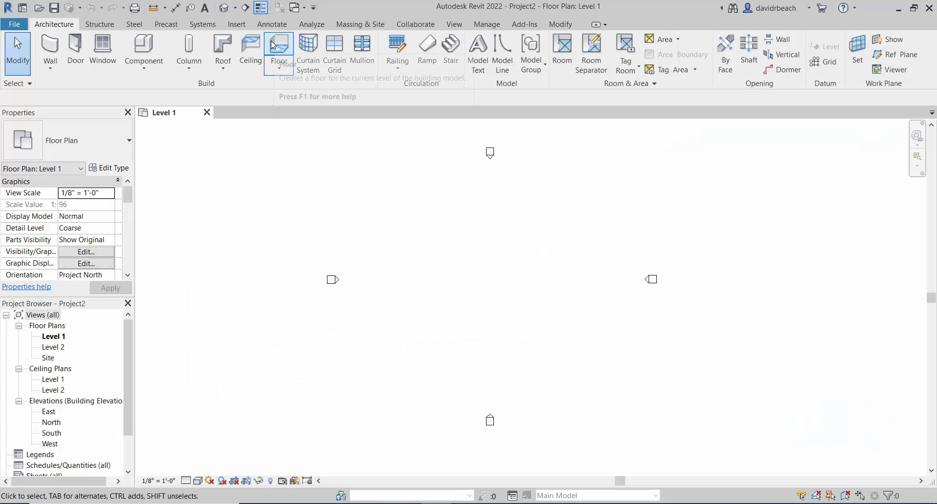
Import Haiti-Jules.dwg from the Desktop into Level 1 with Insert > Import CAD.
left_click(228, 25)
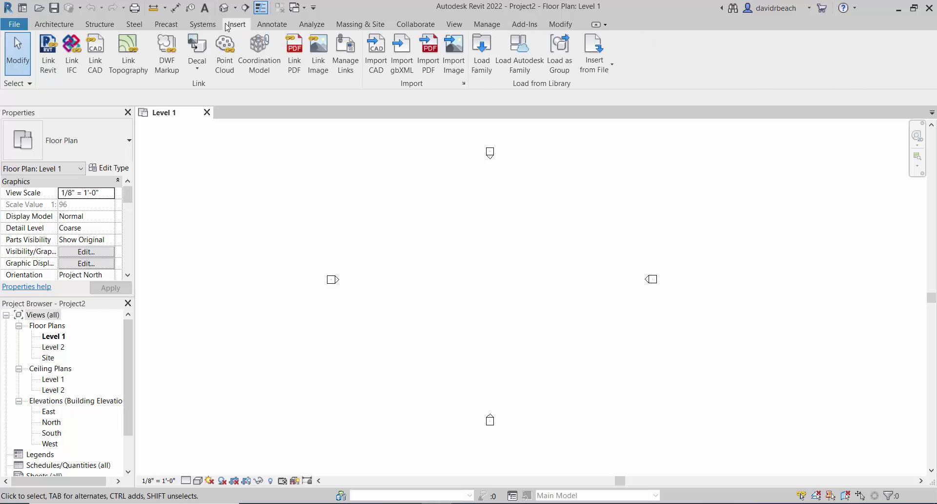
left_click(377, 54)
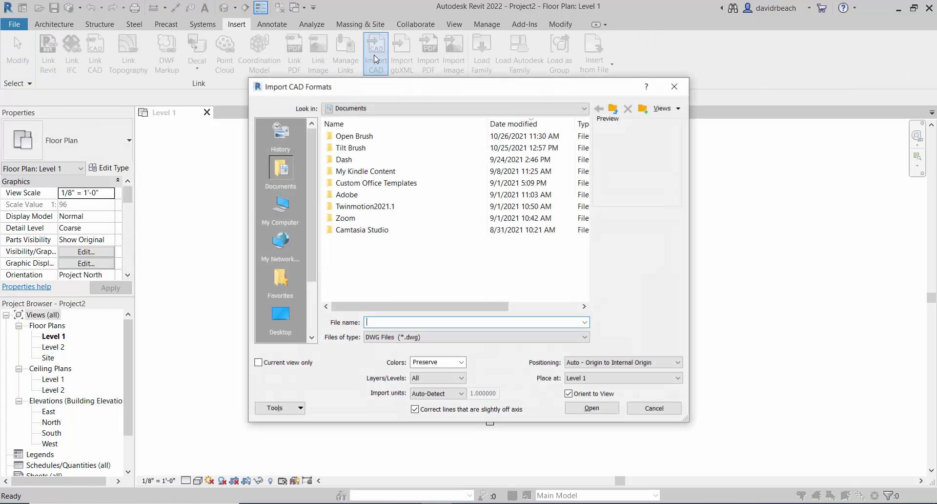
left_click(281, 317)
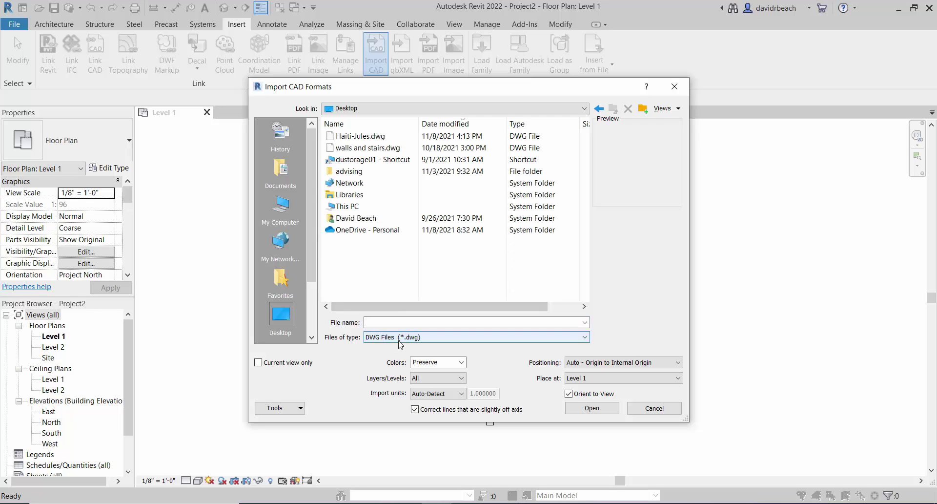
left_click(360, 138)
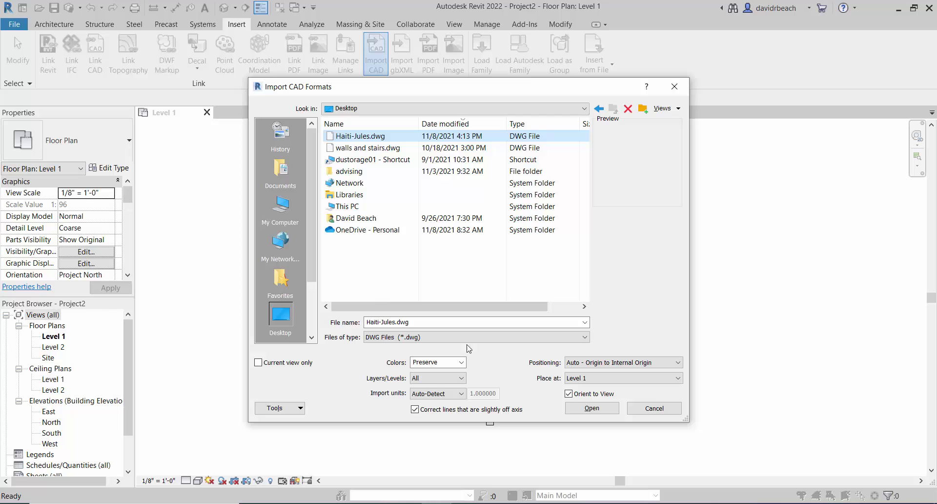
left_click(589, 409)
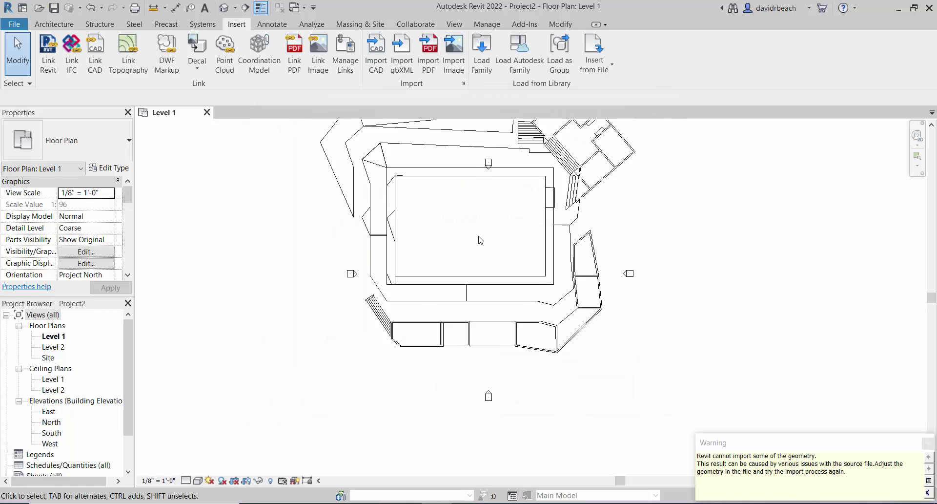
Select the imported Haiti-Jules drawing, unpin it and move it down among the elevation markers.
scroll(479, 236, "down", 1)
middle_click_drag(479, 237, 465, 282)
left_click(498, 362)
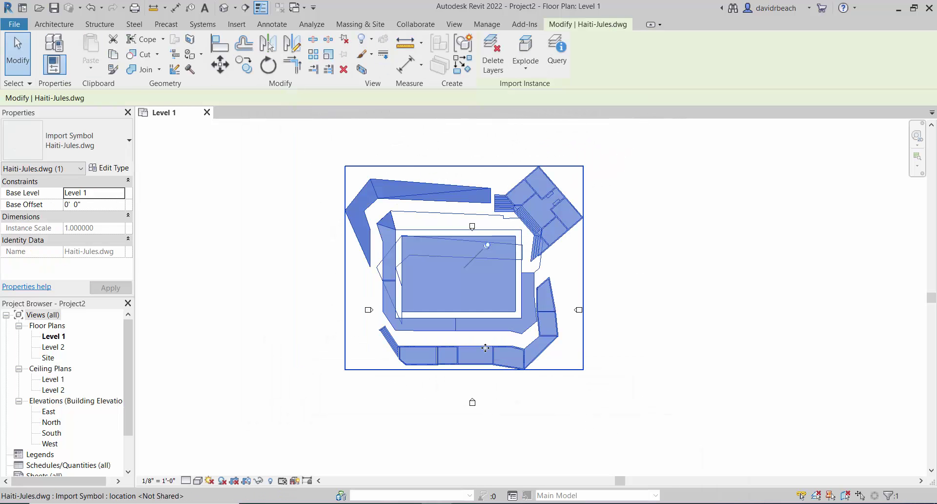
scroll(560, 282, "up", 2)
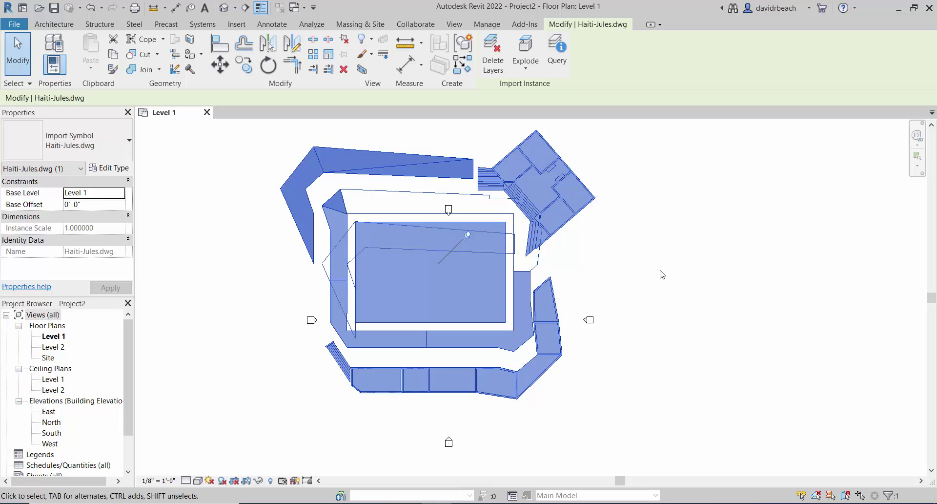
left_click(666, 299)
left_click(394, 360)
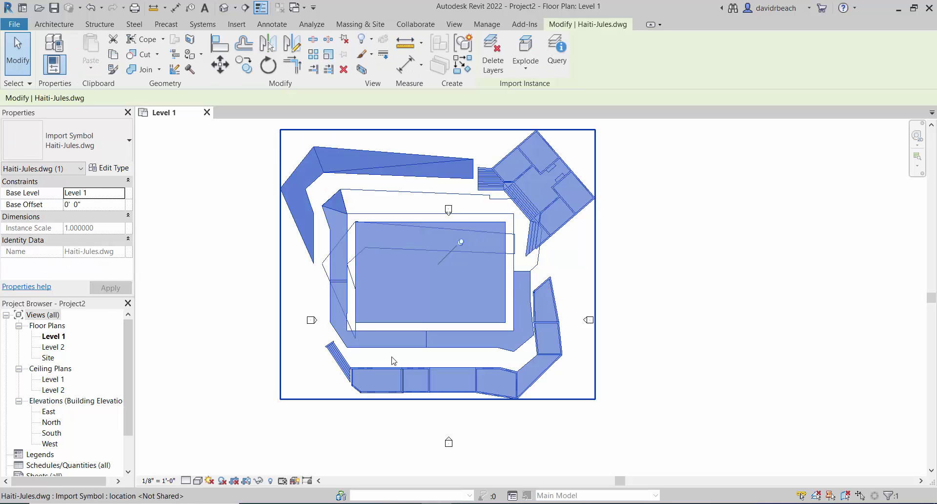
left_click(461, 243)
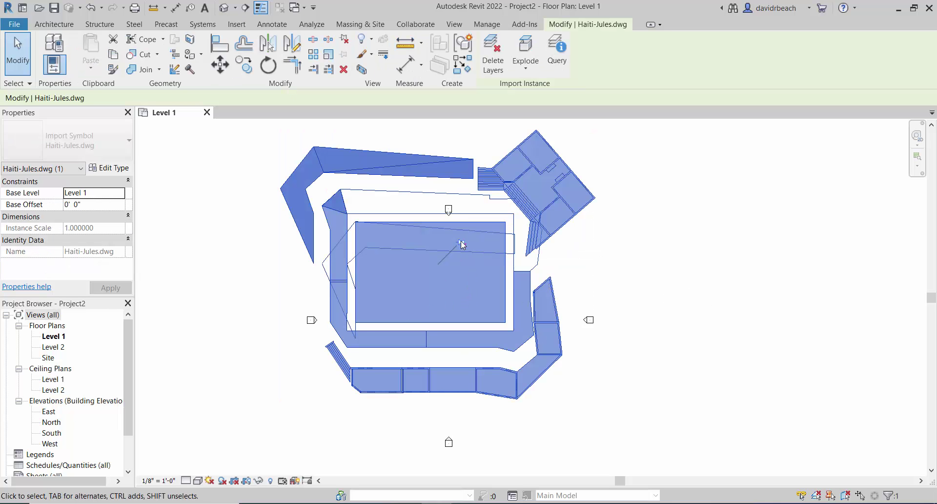
left_click_drag(536, 376, 554, 421)
left_click(576, 419)
Zoom in on the courtyard and measure its length from the top-left corner.
scroll(538, 398, "down", 3)
middle_click_drag(537, 358, 519, 332)
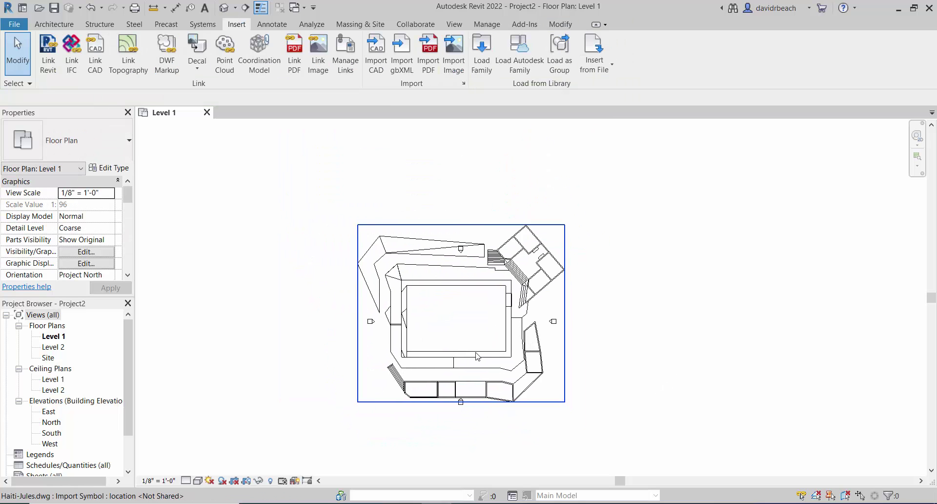
scroll(495, 361, "up", 1)
middle_click_drag(495, 361, 457, 377)
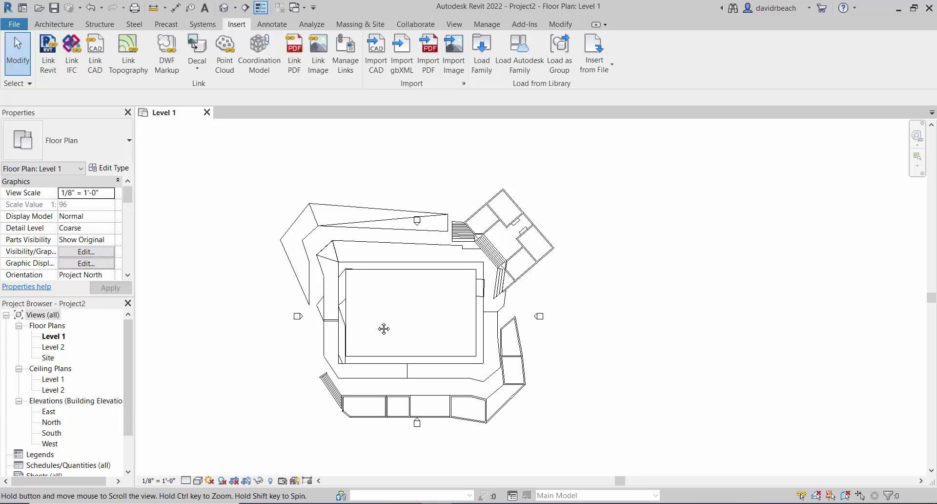
scroll(500, 219, "up", 1)
scroll(500, 219, "up", 1)
middle_click_drag(451, 261, 491, 218)
left_click(154, 8)
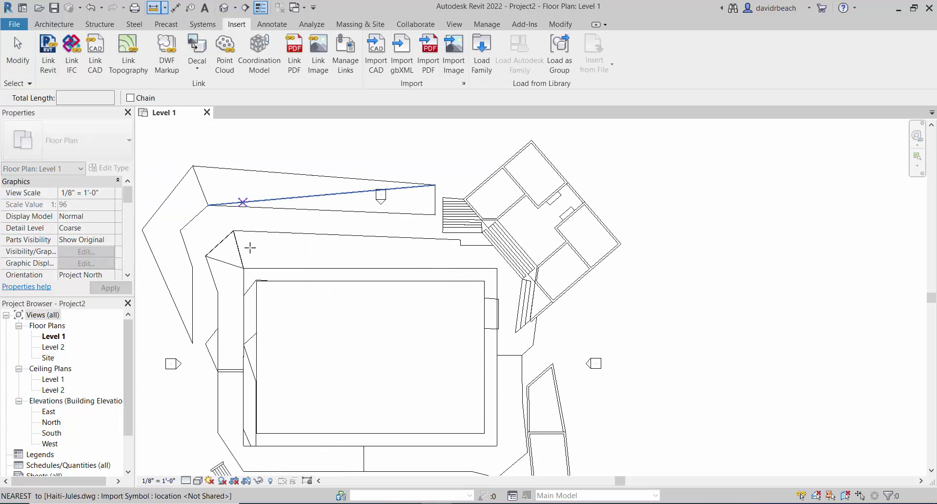
left_click(256, 280)
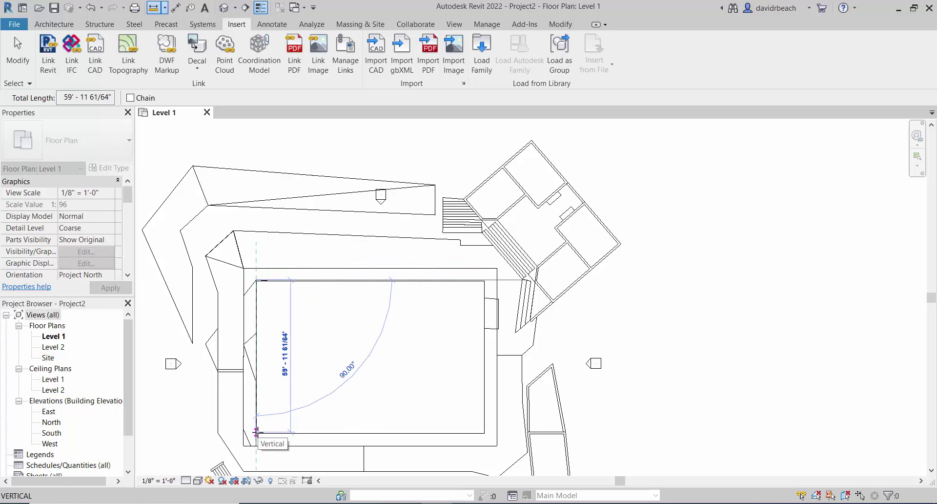
key("Escape")
key("Escape")
scroll(350, 362, "down", 3)
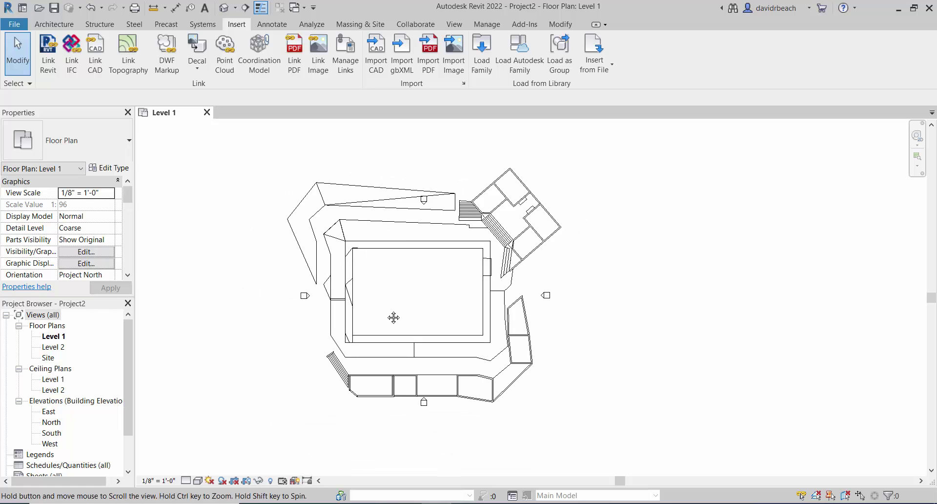
Zoom in around the south elevation marker and practise selecting it.
scroll(430, 408, "up", 3)
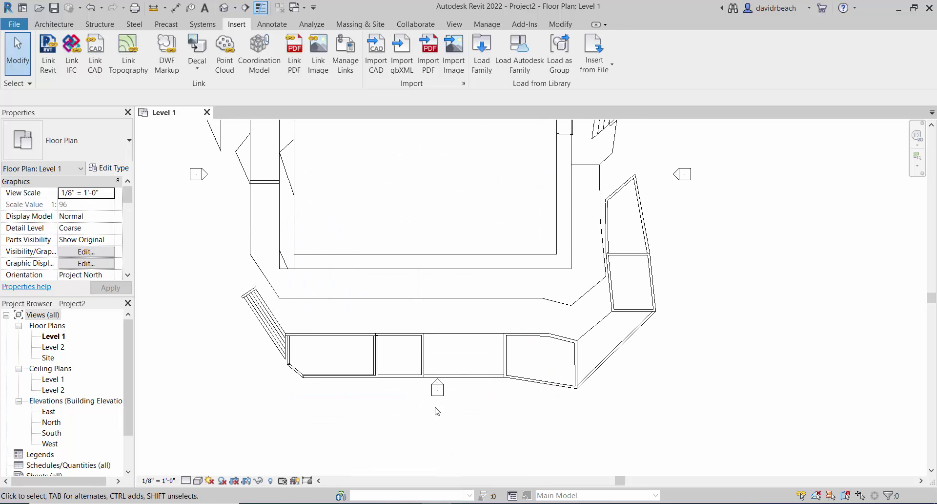
left_click(439, 392)
left_click(467, 416)
scroll(450, 428, "up", 2)
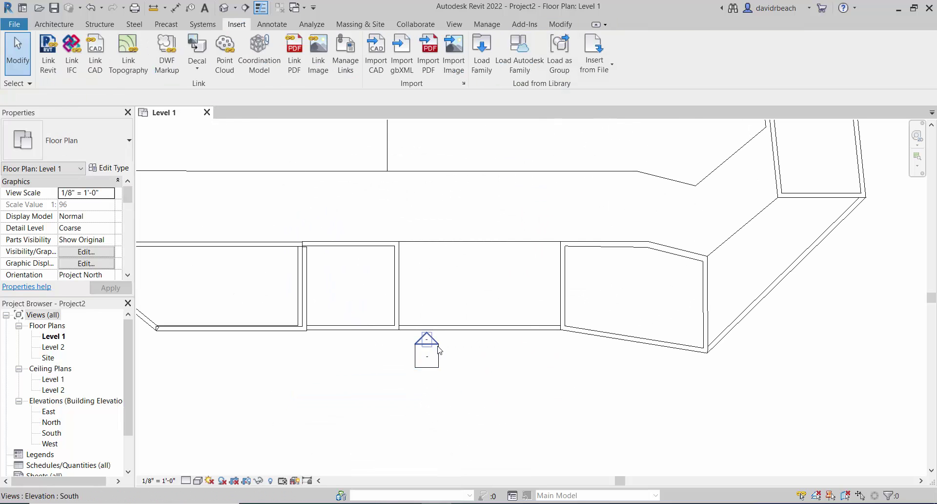
left_click(448, 412)
key("Escape")
scroll(513, 335, "down", 3)
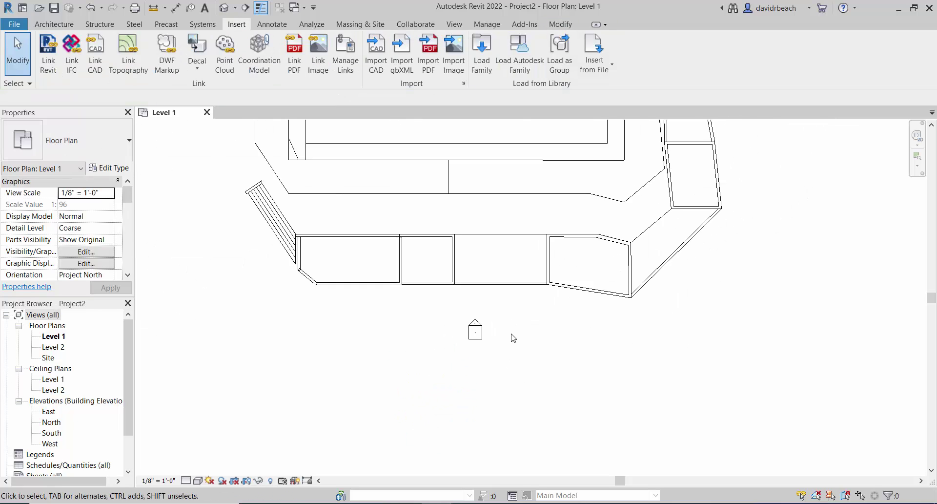
mouse_move(513, 335)
middle_mouse_down()
mouse_move(502, 389)
mouse_move(524, 367)
middle_mouse_up()
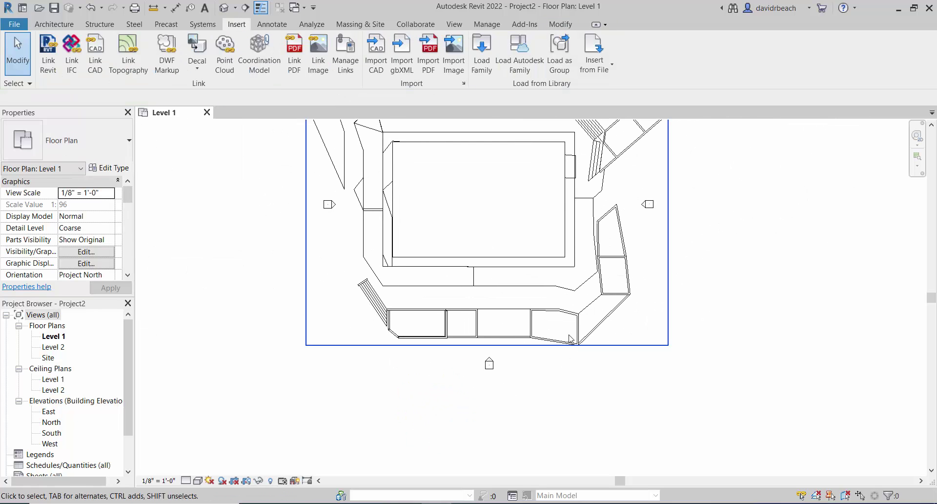
scroll(533, 352, "down", 2)
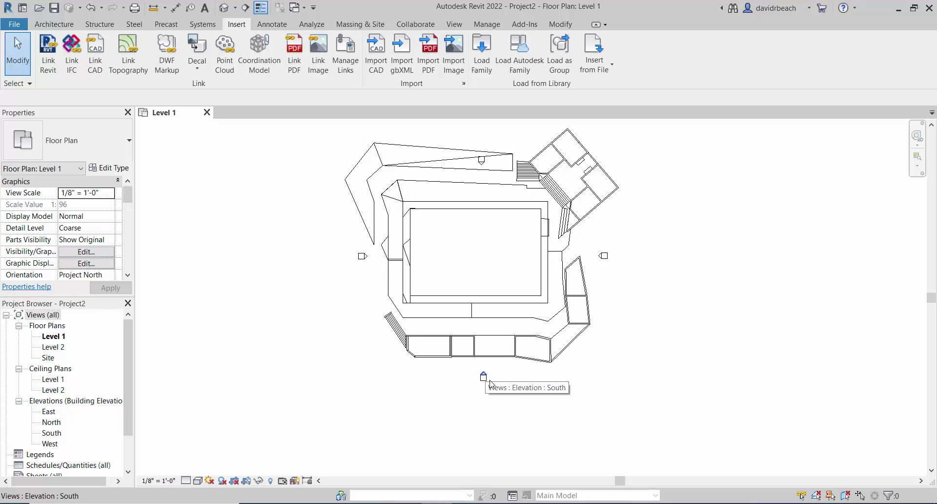
scroll(500, 400, "up", 3)
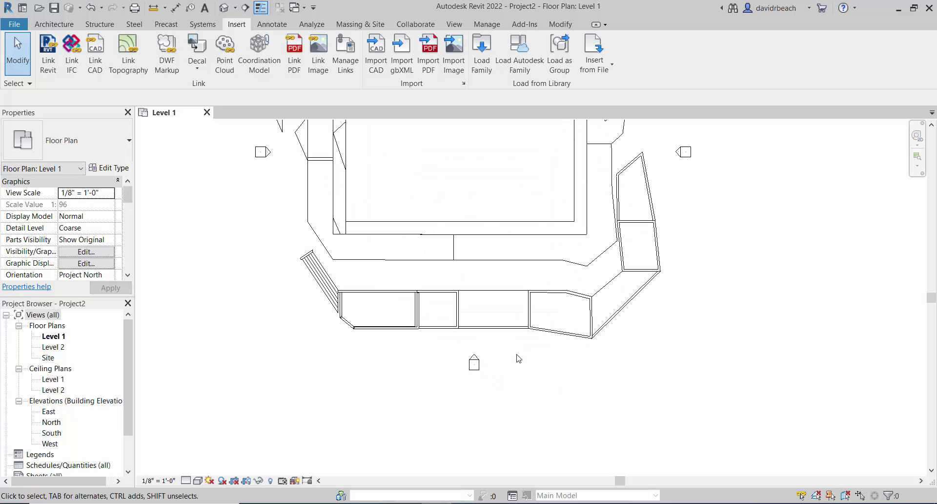
Drag the south elevation marker slightly lower, then clear the selection.
left_click(476, 364)
mouse_move(443, 407)
left_mouse_down()
mouse_move(449, 392)
mouse_move(480, 386)
left_mouse_up()
scroll(511, 379, "down", 3)
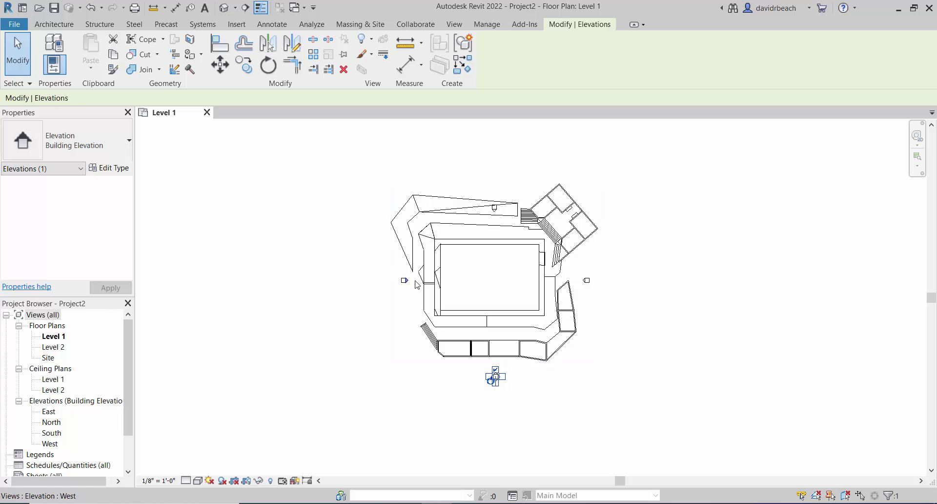
left_click(518, 411)
Drag the south elevation view line below the building and deselect it.
scroll(503, 404, "up", 3)
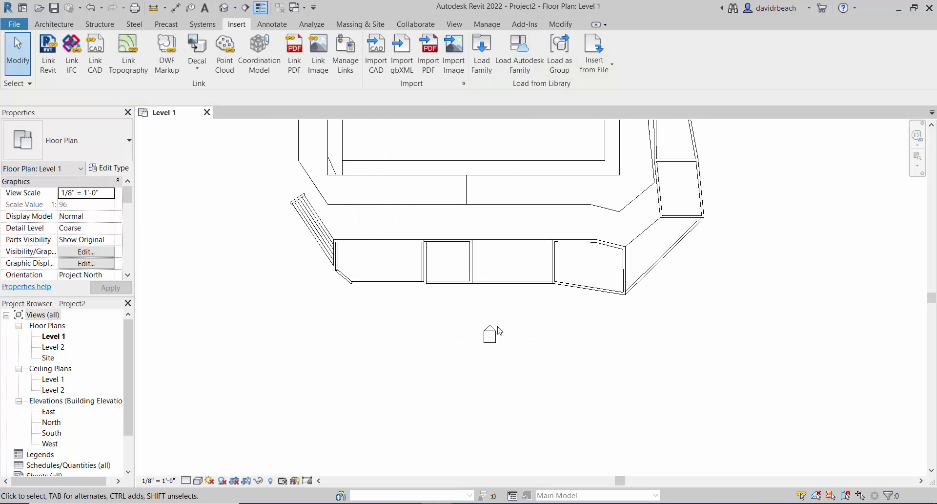
left_click(493, 335)
scroll(557, 366, "down", 3)
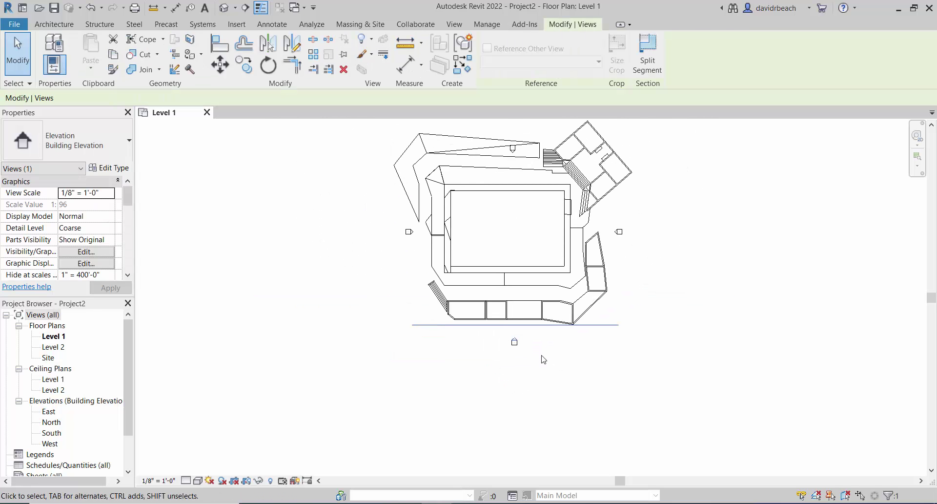
scroll(549, 355, "up", 2)
mouse_move(636, 318)
left_mouse_down()
mouse_move(632, 337)
mouse_move(640, 330)
mouse_move(619, 328)
mouse_move(634, 335)
left_mouse_up()
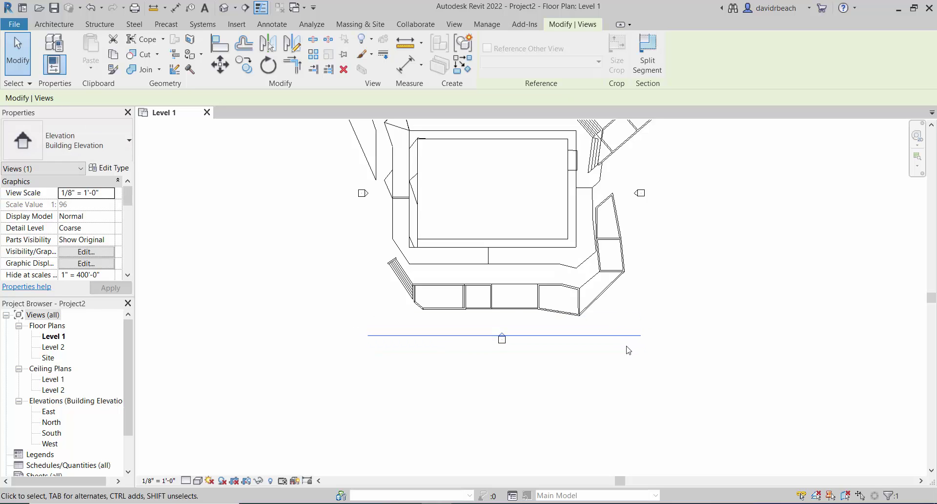
left_click(629, 422)
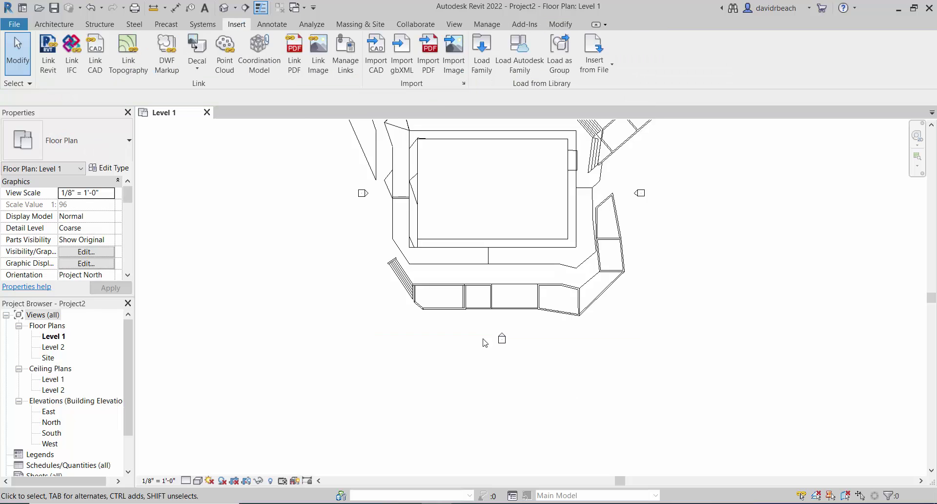
scroll(509, 340, "up", 2)
Open the South elevation and display it in Wireframe.
double_click(516, 337)
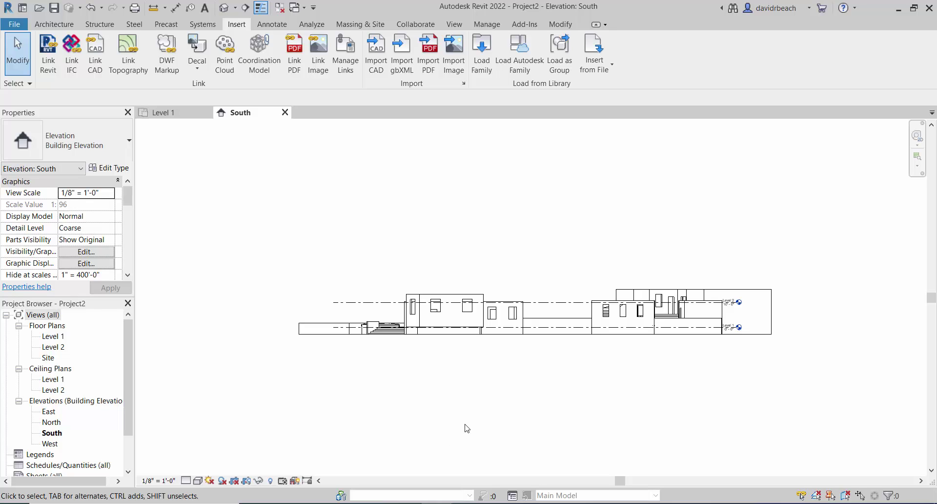
left_click(198, 480)
left_click(217, 419)
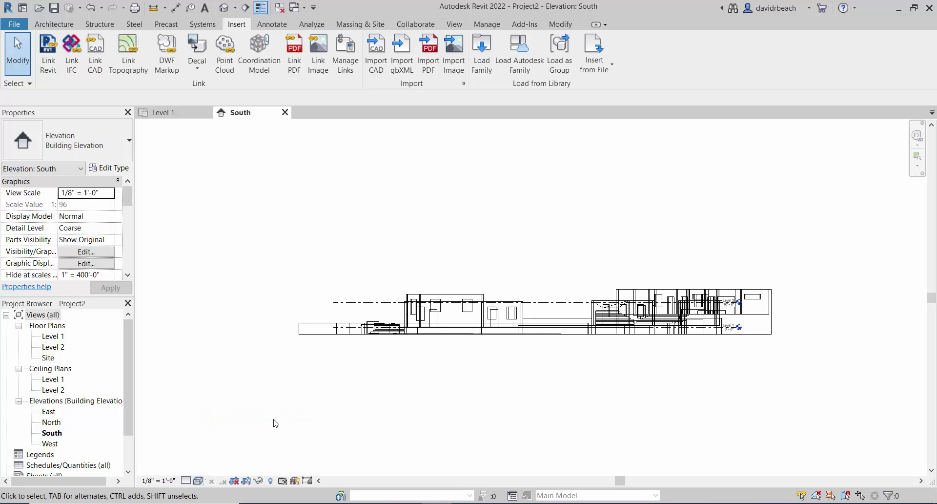
Switch the South elevation back to Hidden Line and pan the facade into view.
left_click(199, 481)
left_click(215, 432)
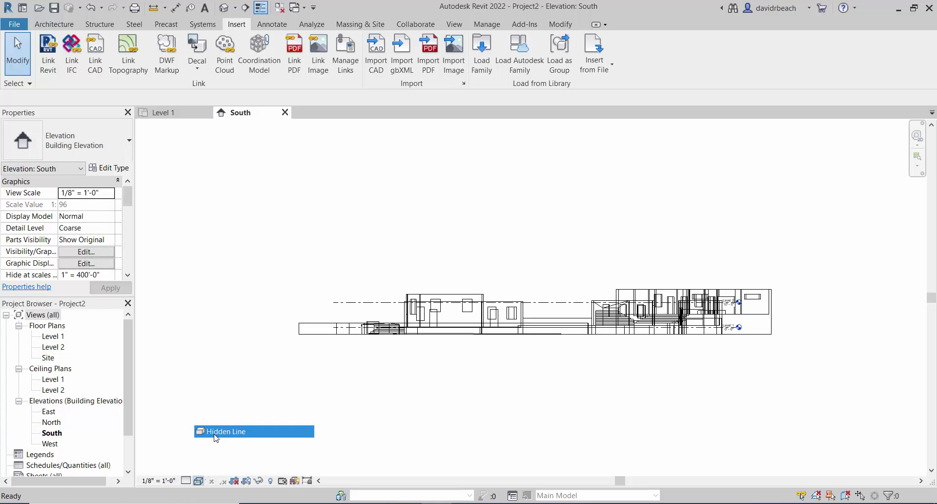
middle_click_drag(504, 342, 425, 343)
scroll(472, 414, "up", 2)
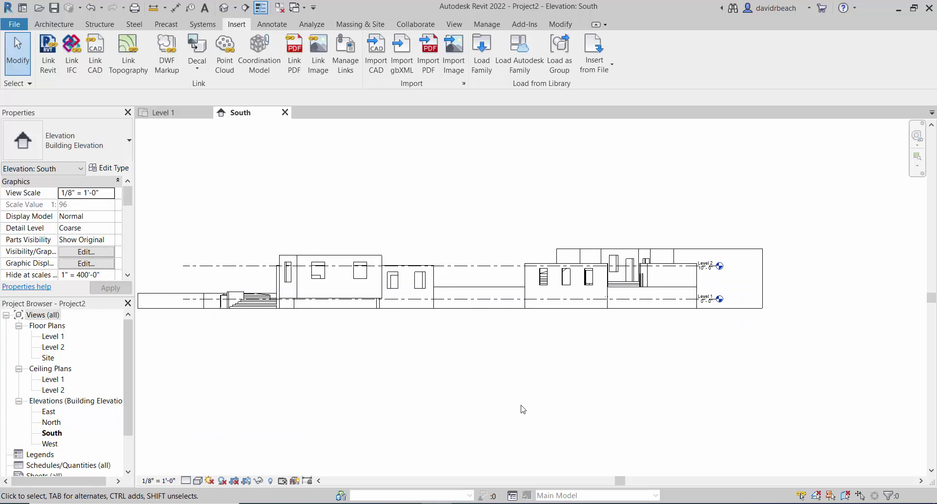
middle_click_drag(521, 405, 540, 406)
middle_click_drag(406, 345, 442, 362)
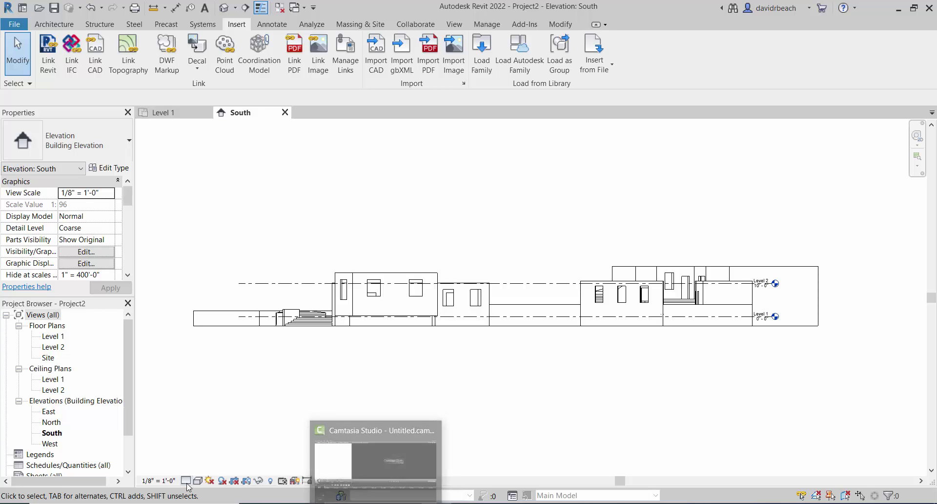
Open the Level 1 floor plan and zoom around the building.
double_click(52, 336)
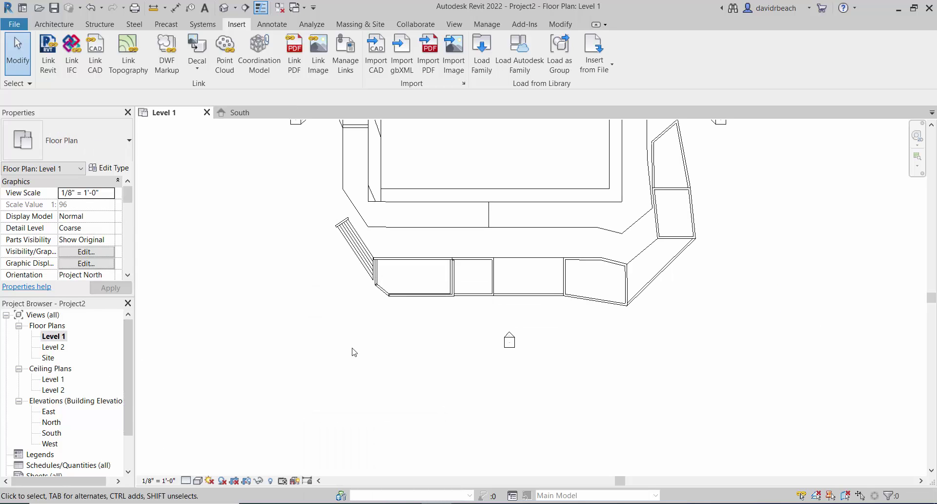
scroll(354, 352, "down", 3)
scroll(364, 311, "up", 2)
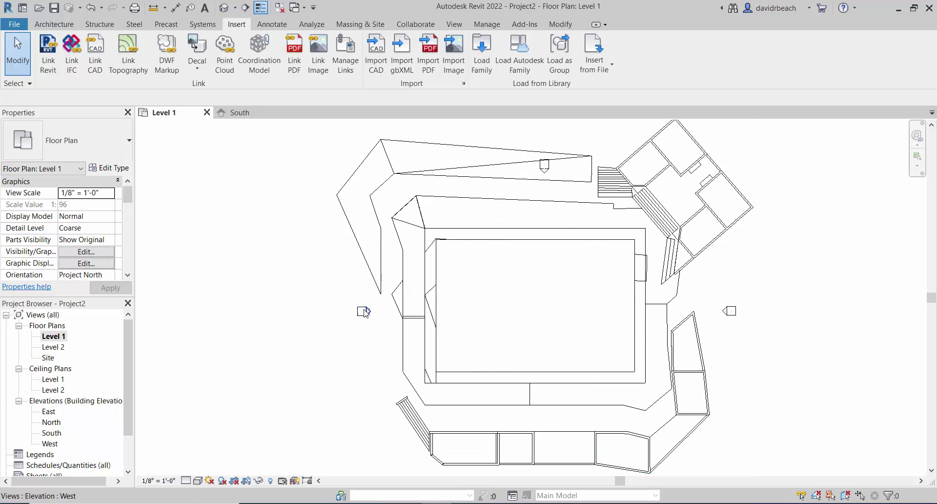
scroll(389, 349, "down", 3)
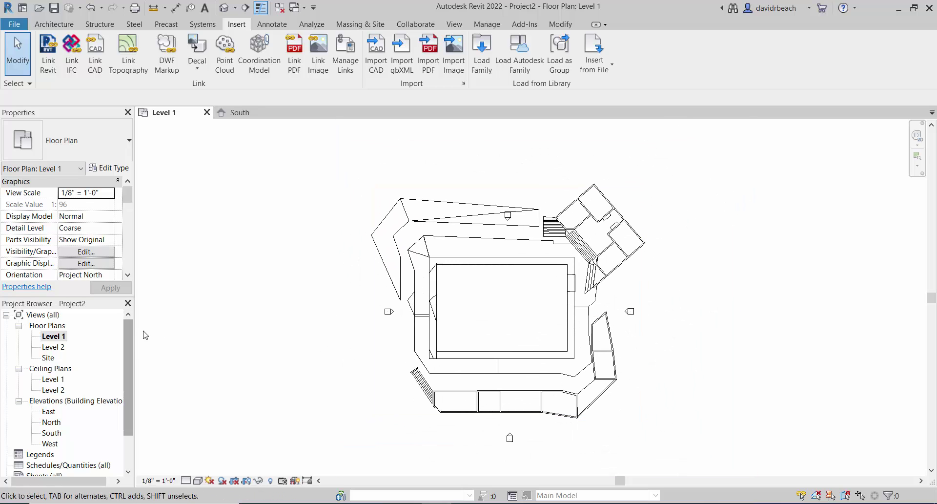
middle_click_drag(308, 330, 328, 326)
Check the View Scale list without changing it, then re-pan the plan.
left_click(159, 480)
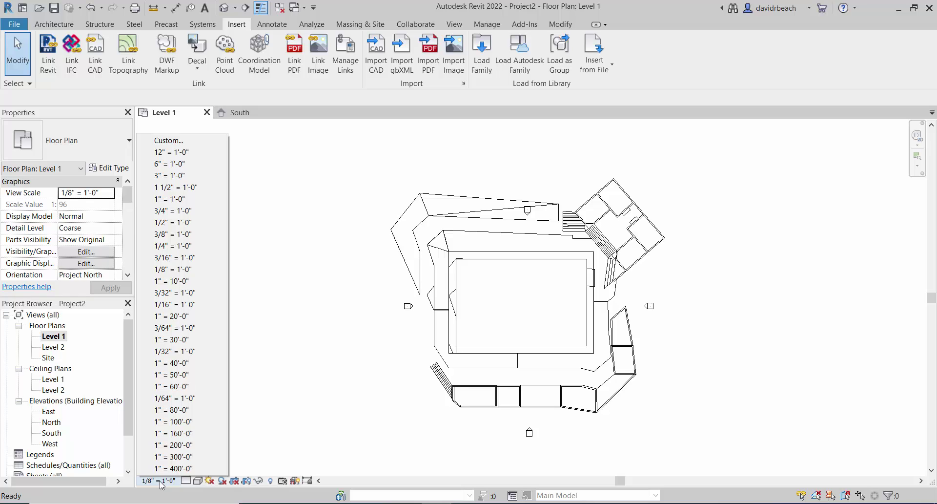
left_click(343, 337)
scroll(347, 349, "down", 1)
scroll(382, 348, "down", 1)
mouse_move(356, 365)
middle_mouse_down()
mouse_move(385, 350)
mouse_move(369, 343)
middle_mouse_up()
scroll(379, 346, "up", 1)
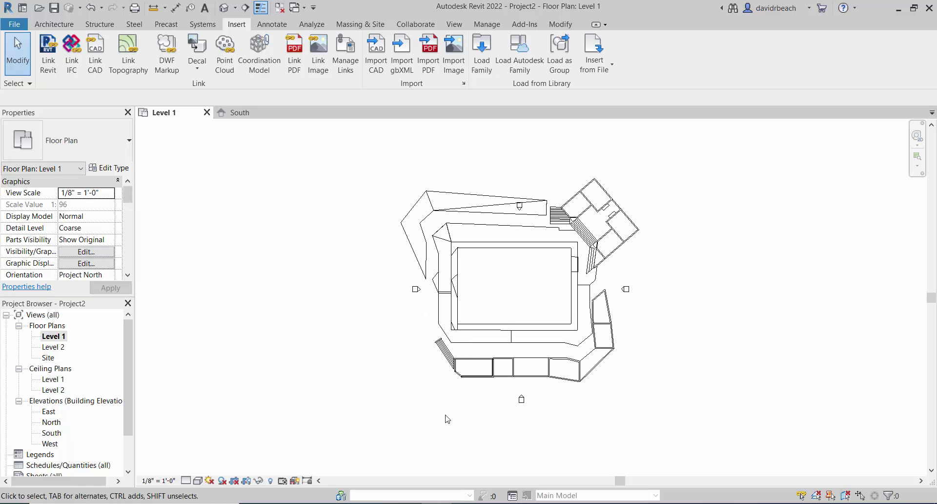
middle_click_drag(353, 225, 325, 226)
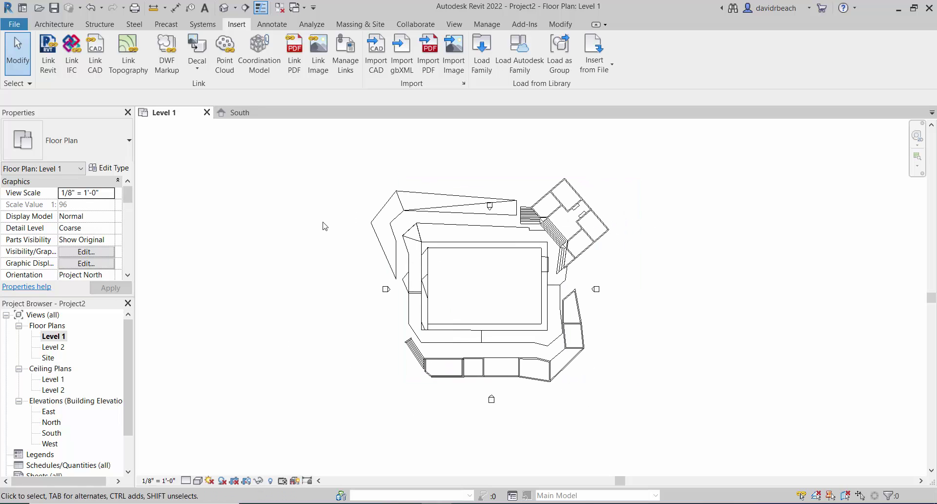
scroll(271, 236, "down", 1)
left_click_drag(275, 237, 277, 236)
middle_click_drag(276, 236, 289, 235)
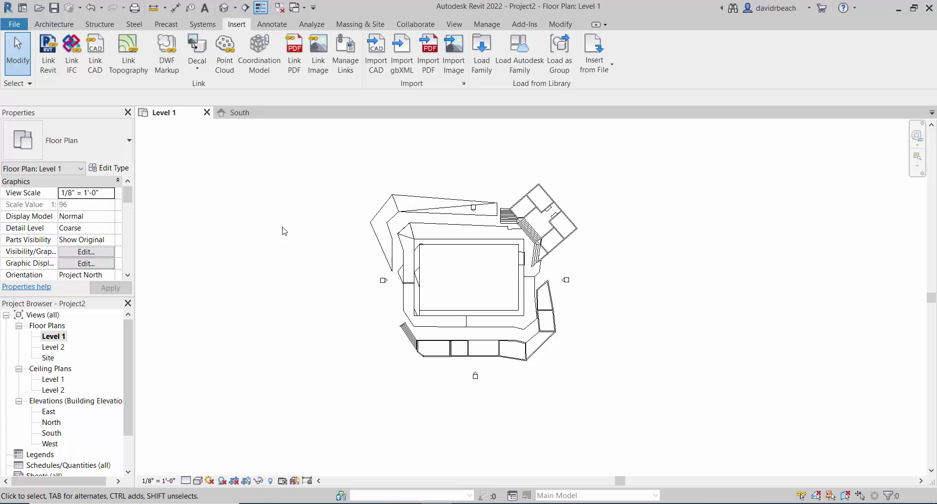
Pan and zoom to frame the whole building with its elevation markers.
scroll(129, 390, "down", 2)
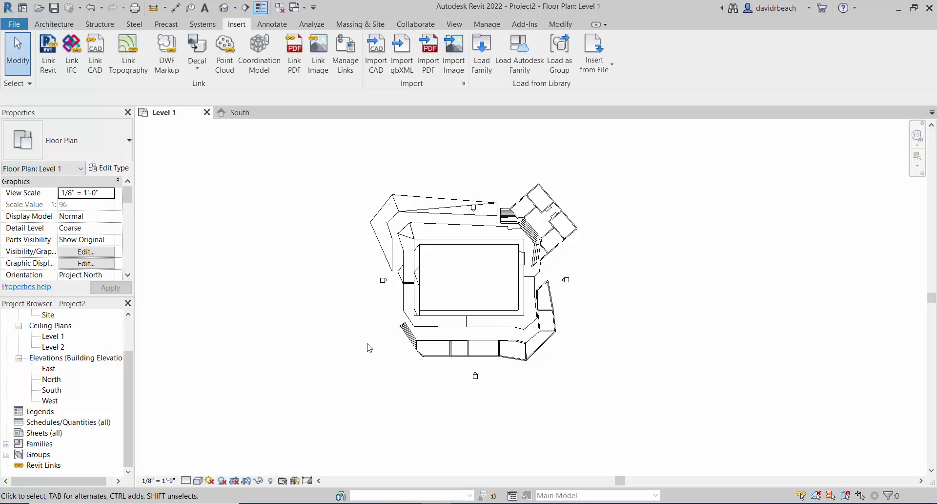
scroll(384, 276, "up", 1)
middle_click_drag(384, 277, 331, 319)
scroll(353, 310, "up", 1)
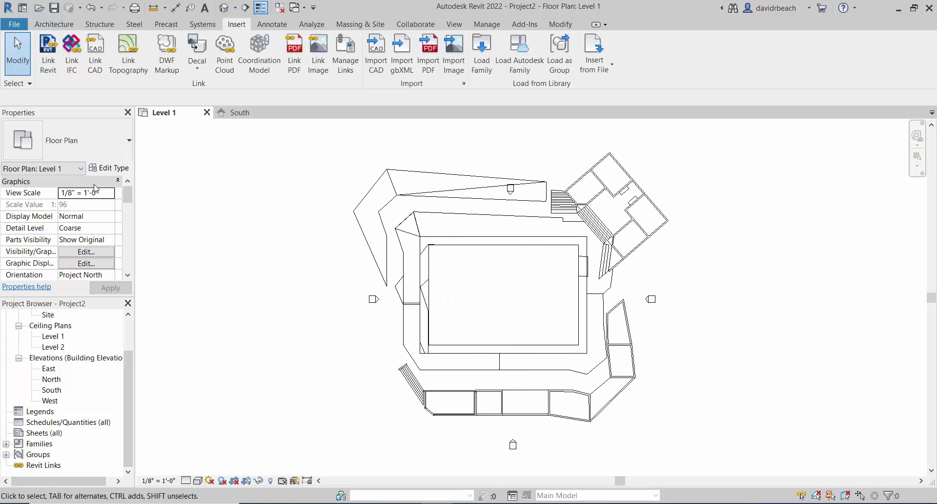
middle_click_drag(218, 204, 226, 209)
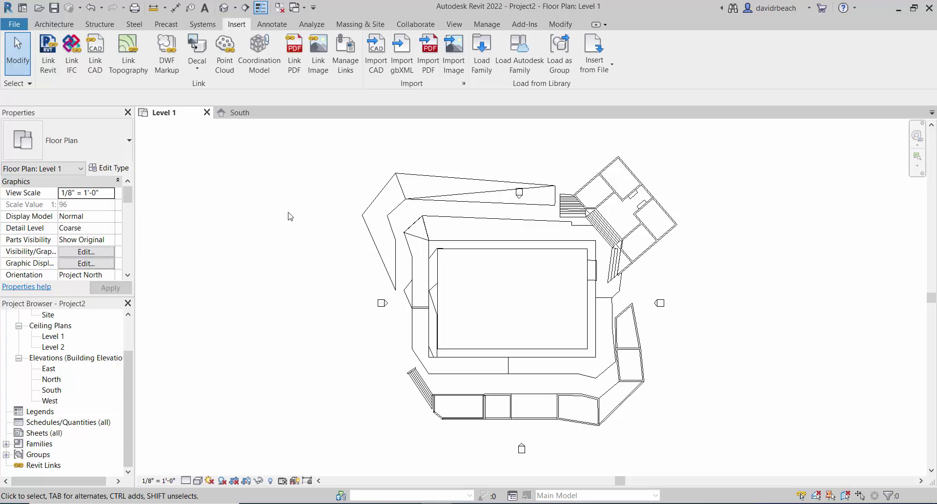
middle_click_drag(324, 228, 324, 228)
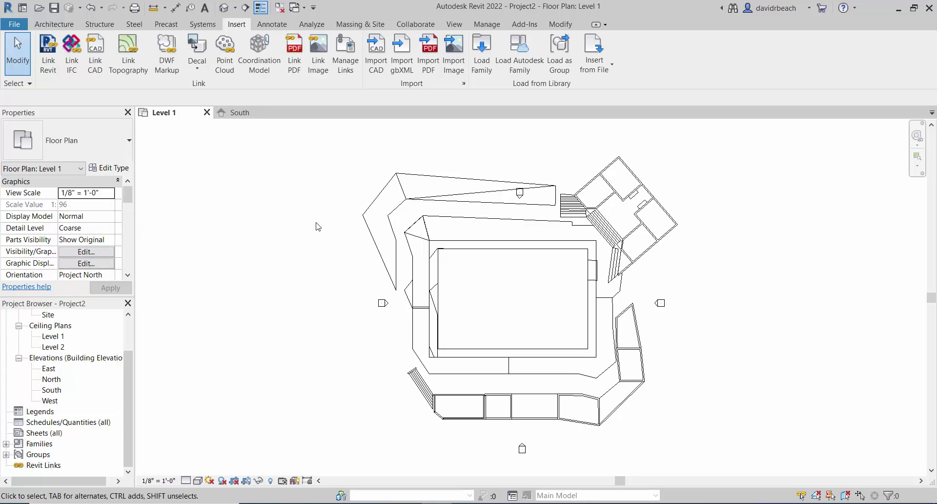
middle_click_drag(298, 231, 306, 234)
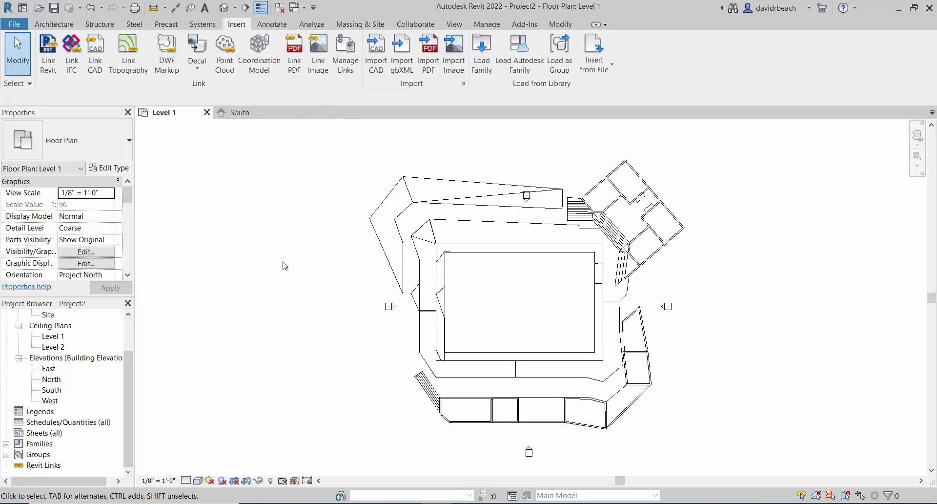
middle_click_drag(320, 291, 328, 281)
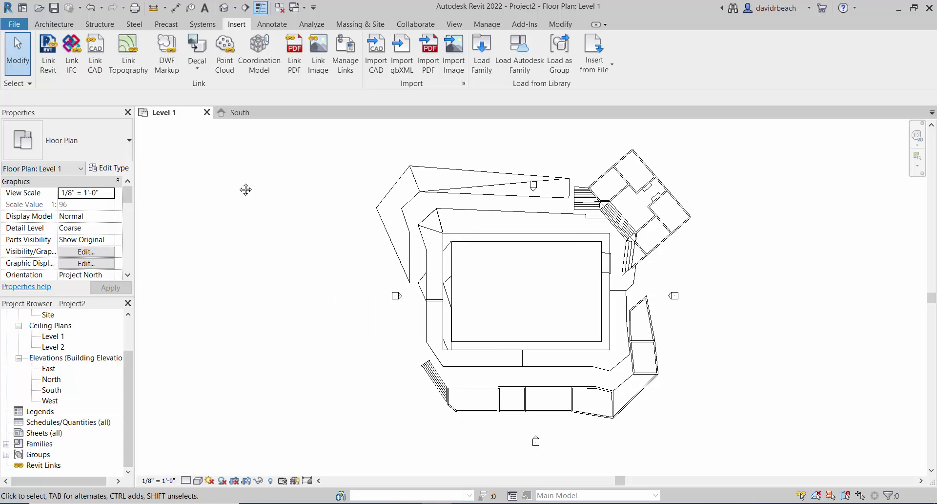
middle_click_drag(246, 190, 259, 201)
scroll(479, 270, "up", 4)
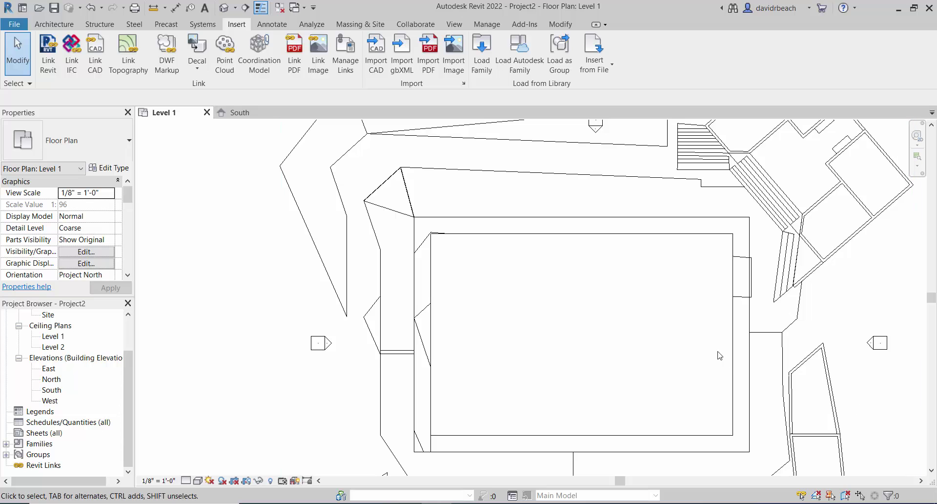
scroll(659, 331, "down", 2)
middle_click_drag(659, 330, 560, 297)
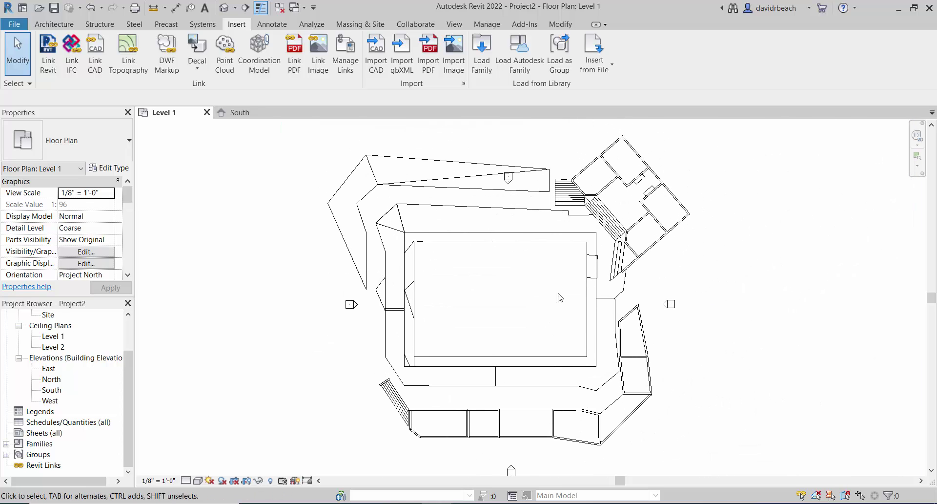
Print to CutePDF Writer with the range set to Visible portion of current window.
left_click(14, 26)
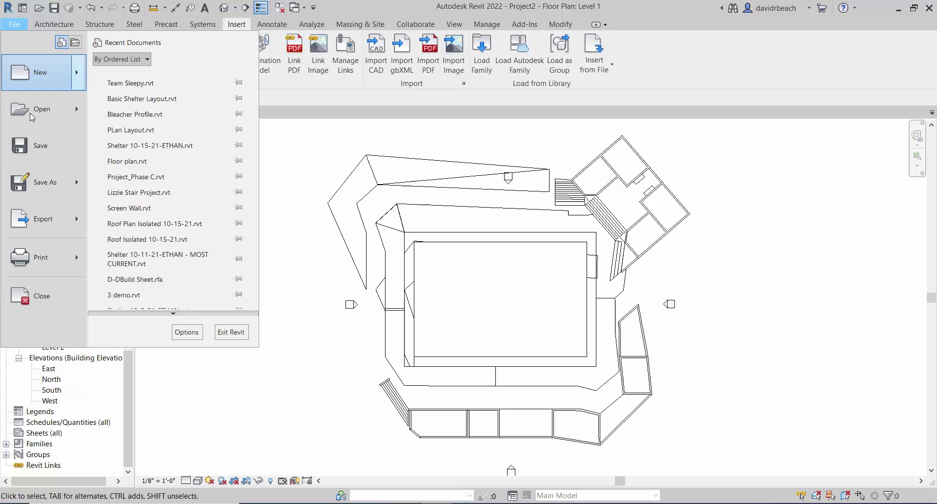
left_click(36, 254)
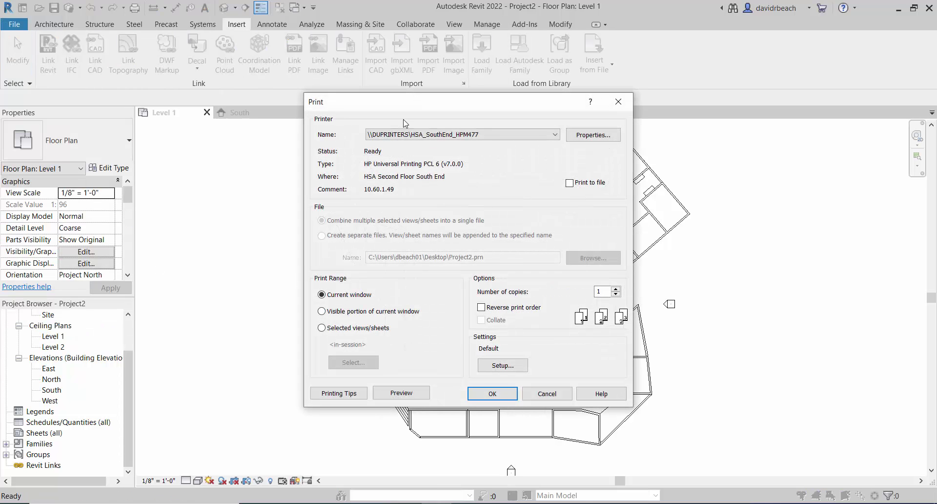
left_click(420, 137)
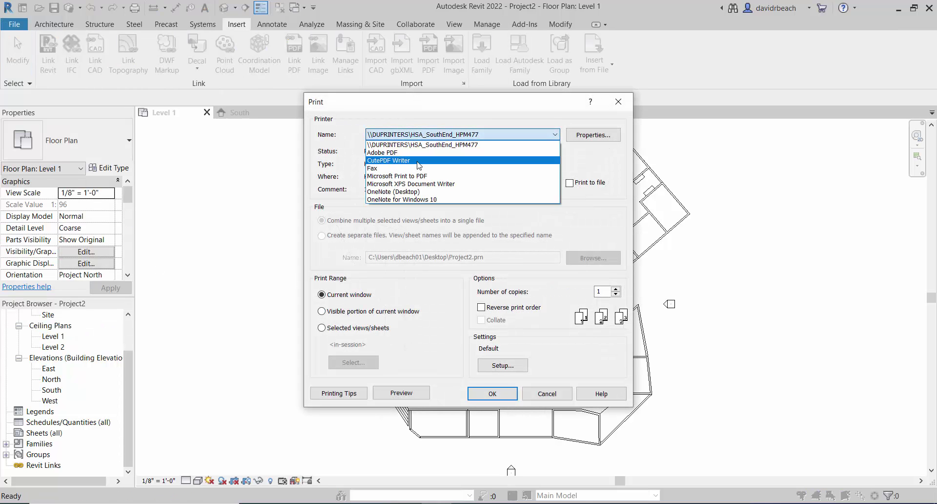
left_click(419, 161)
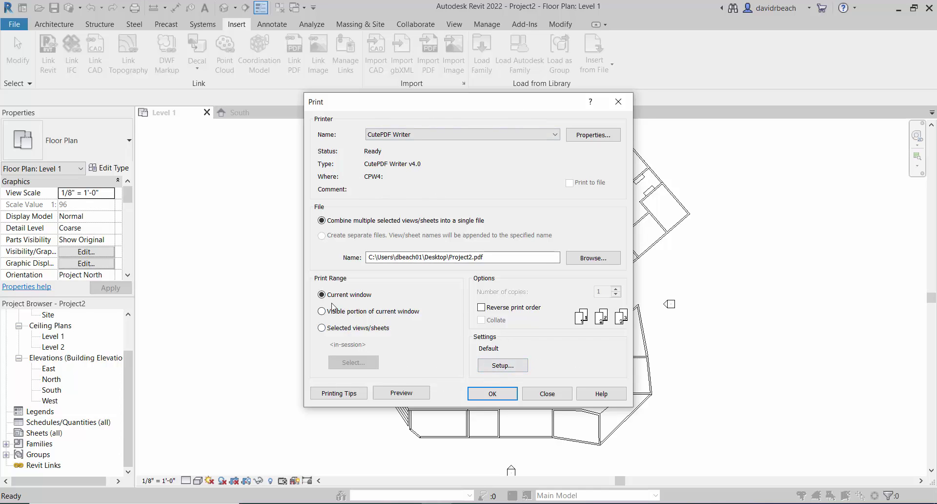
left_click(322, 312)
In Print Setup, choose ARCH D paper at 100% zoom and confirm.
left_click(508, 367)
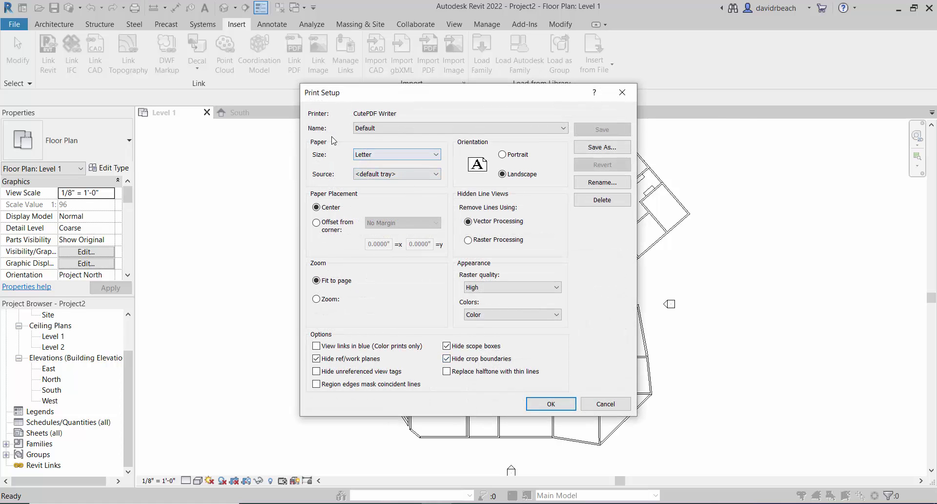
left_click(379, 155)
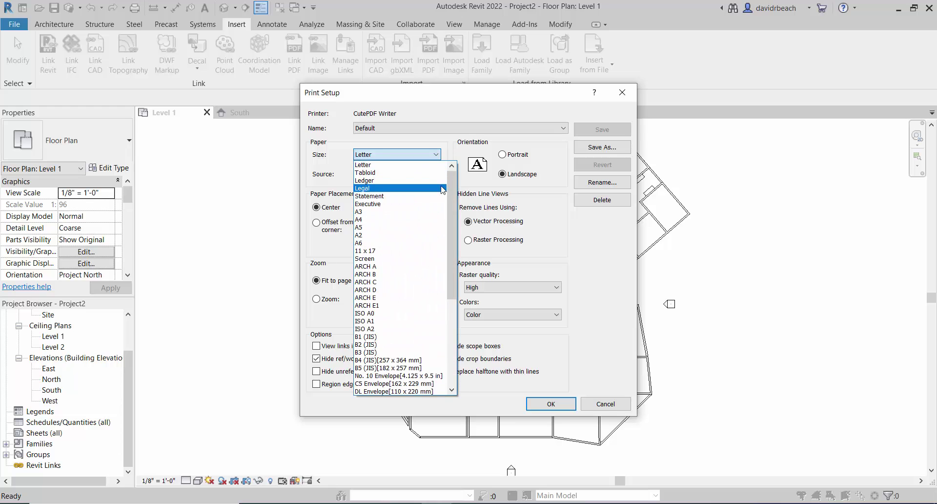
left_click_drag(448, 235, 447, 323)
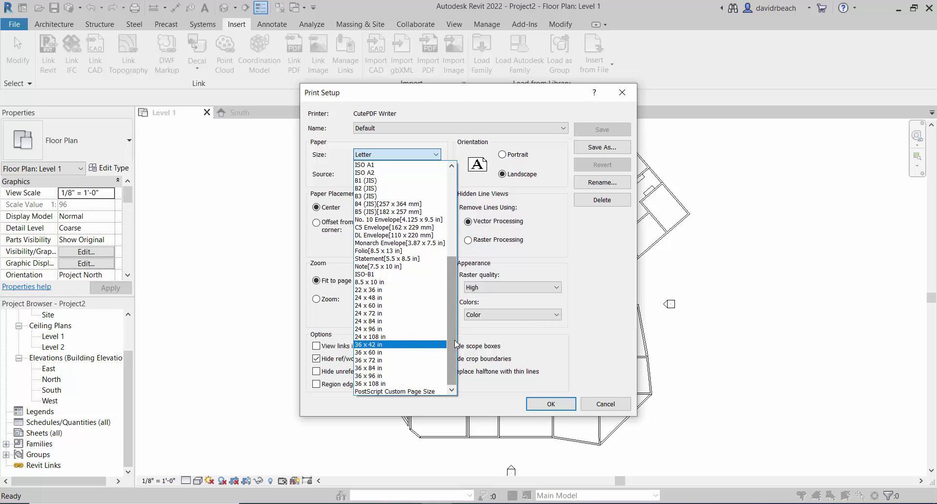
scroll(376, 260, "up", 5)
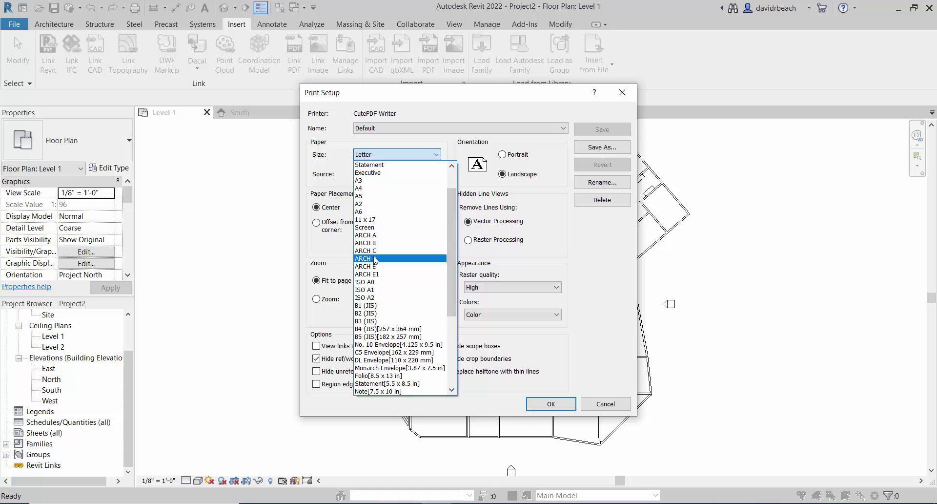
left_click(375, 259)
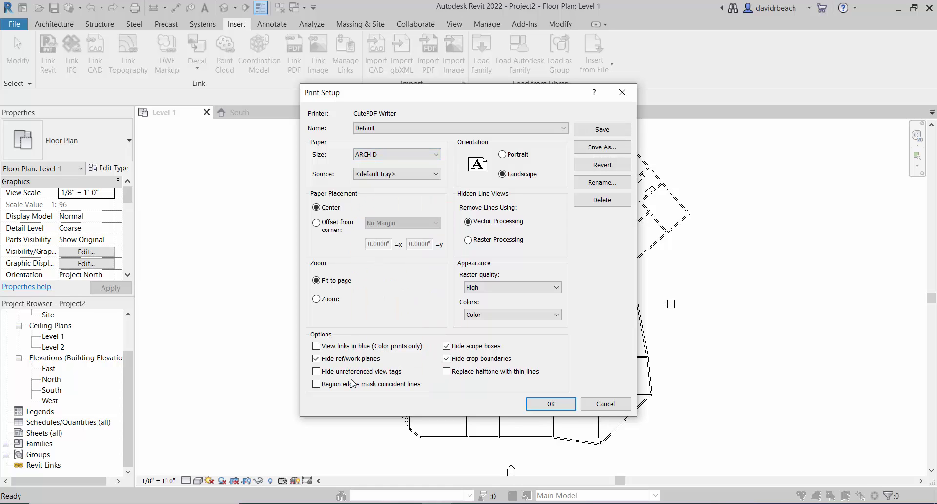
left_click(323, 301)
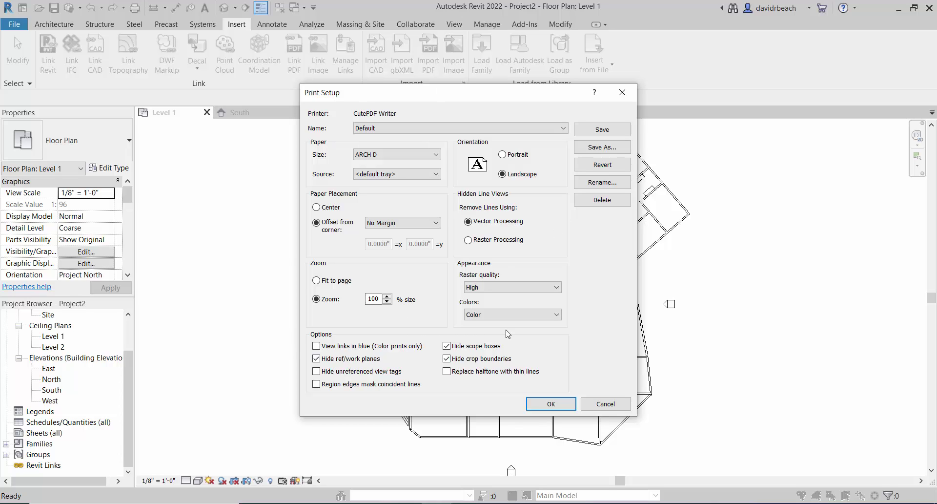
left_click(550, 405)
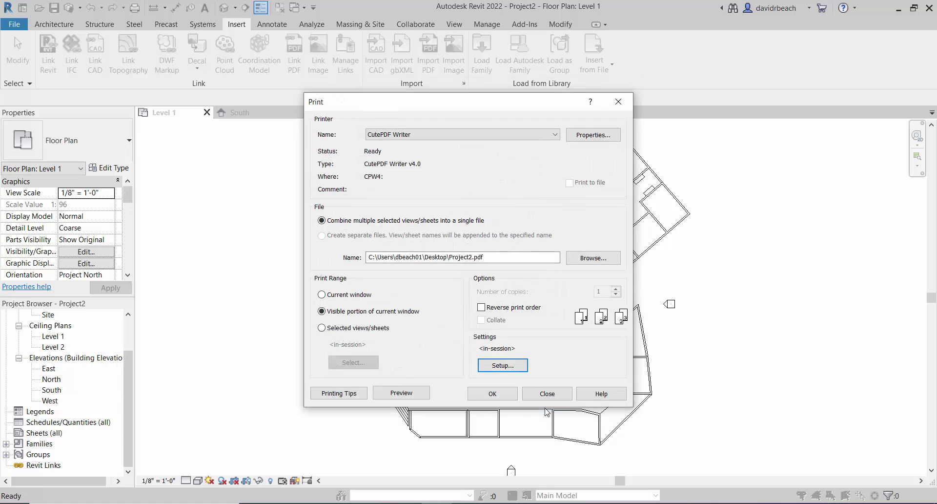
Preview the print, then save it via CutePDF to the Desktop as Haiti Jules 24x36.
left_click(402, 394)
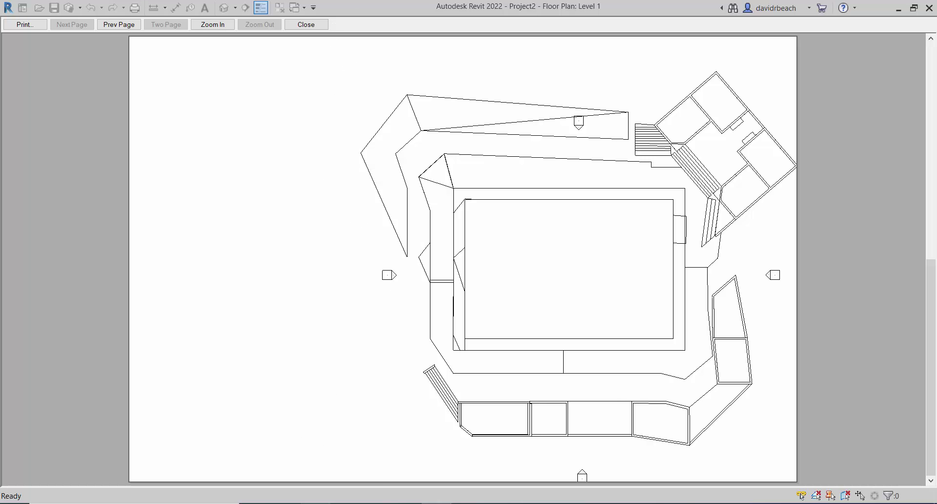
left_click(25, 25)
left_click(480, 394)
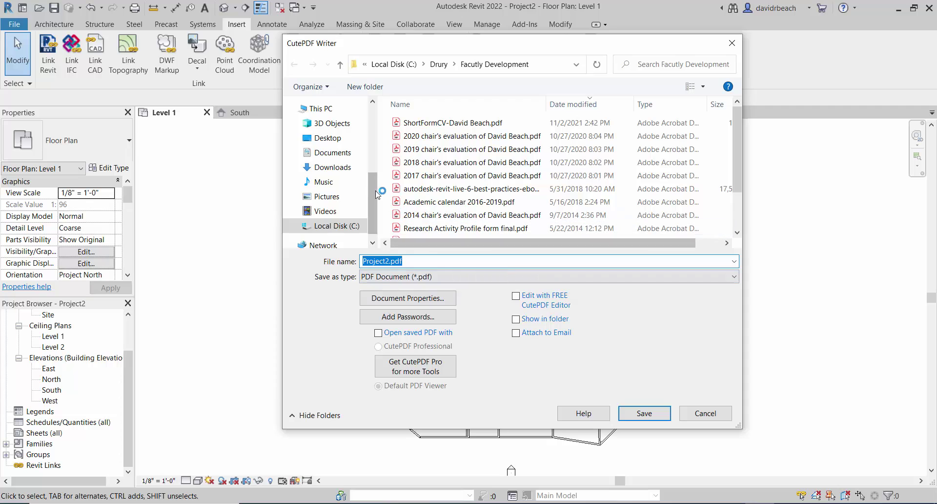
left_click(326, 138)
left_click(433, 261)
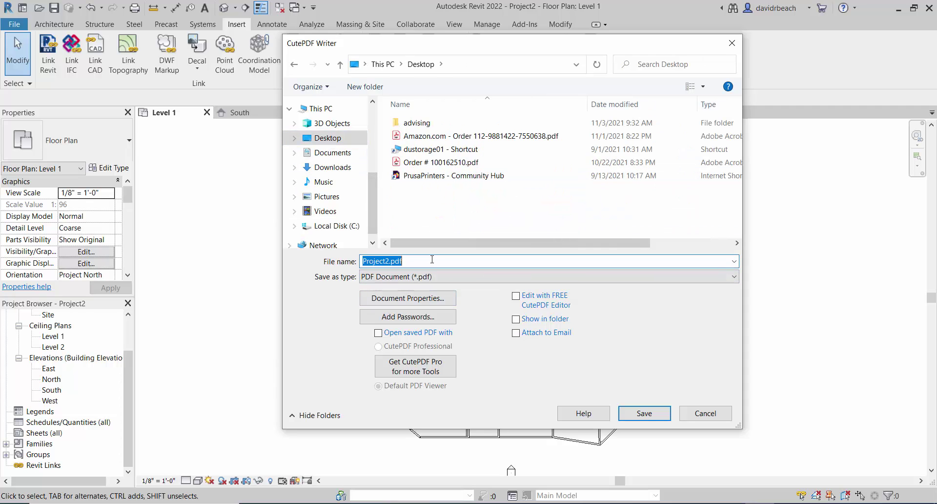
type("Haiti Jules 24x36")
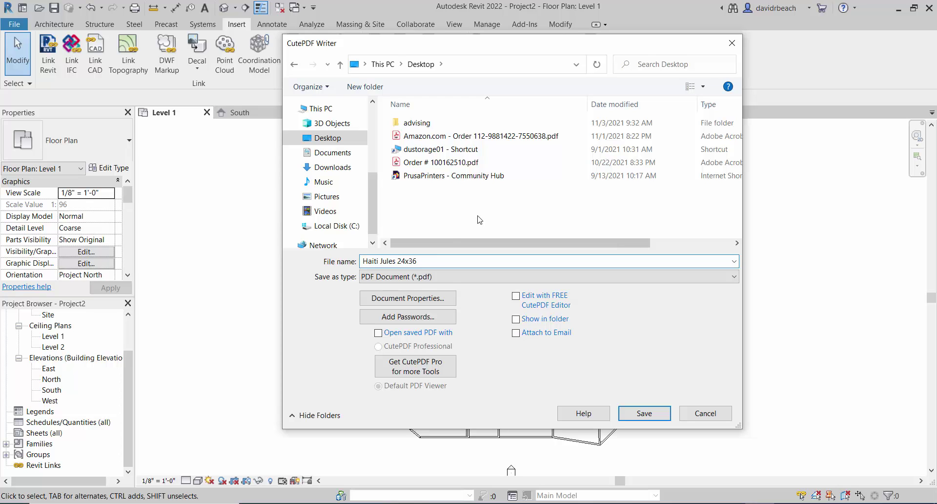
left_click(625, 414)
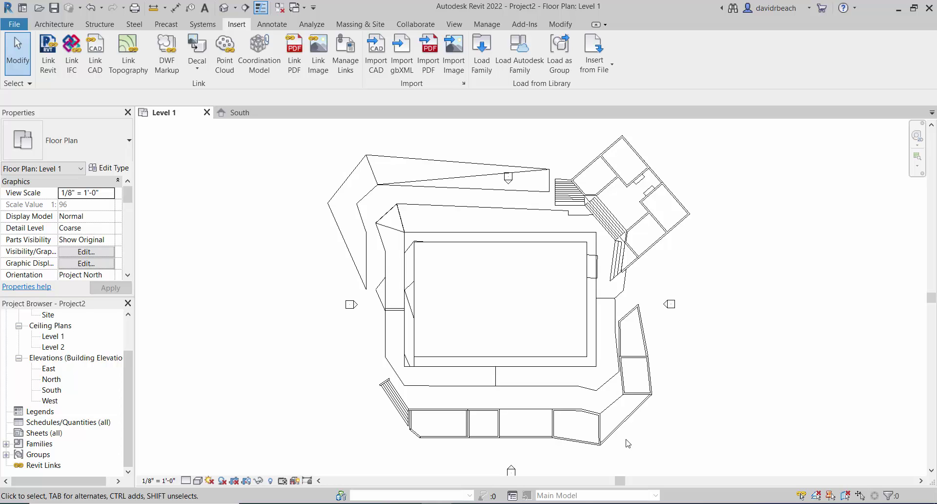
Start a New Sheet from the Sheets (all) context menu.
scroll(649, 460, "down", 1)
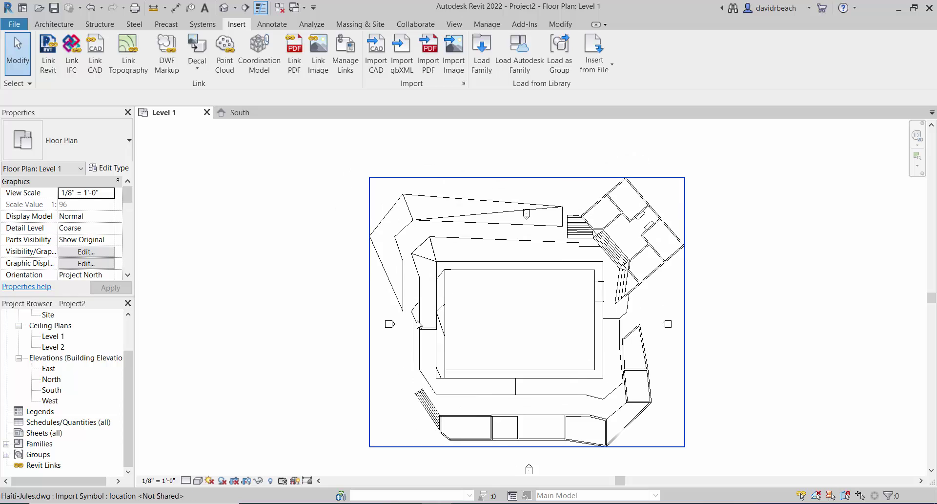
middle_click_drag(446, 314, 374, 288)
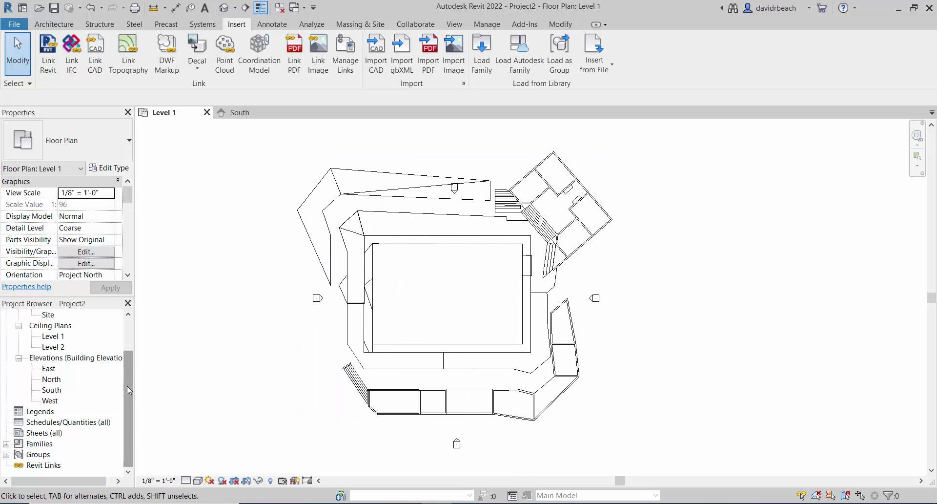
left_click(41, 433)
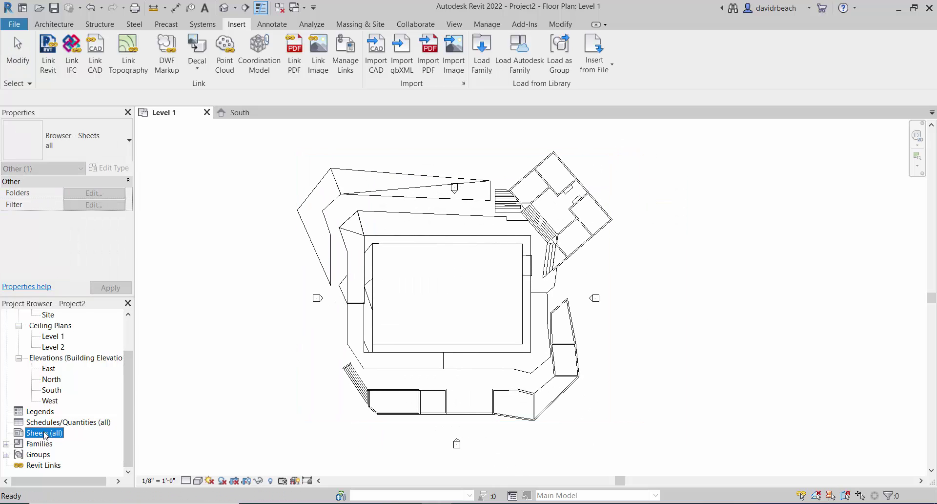
right_click(45, 435)
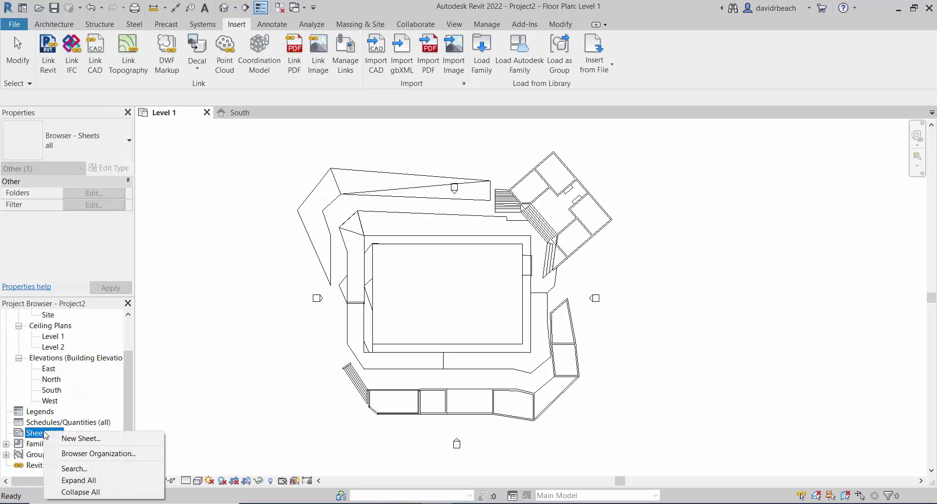
left_click(68, 438)
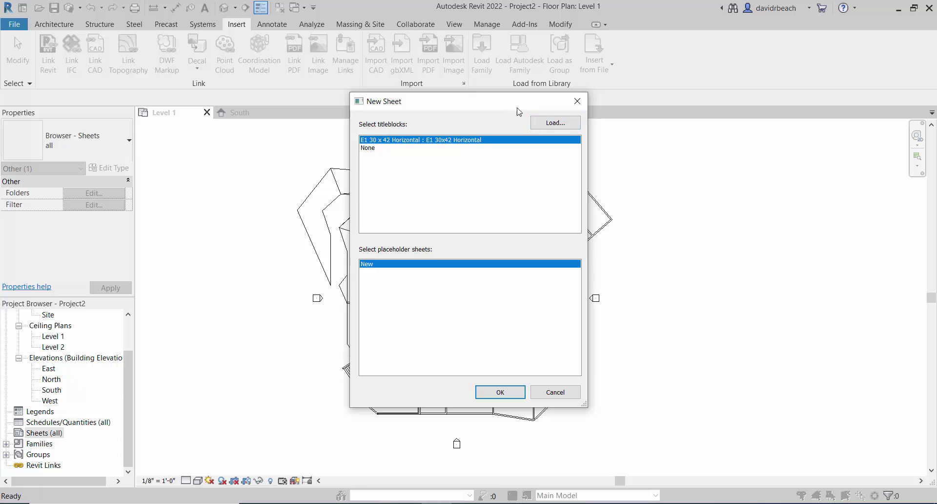
Browse the English-Imperial library toward Titleblocks, then switch over to Chrome.
left_click_drag(512, 108, 539, 133)
left_click(586, 148)
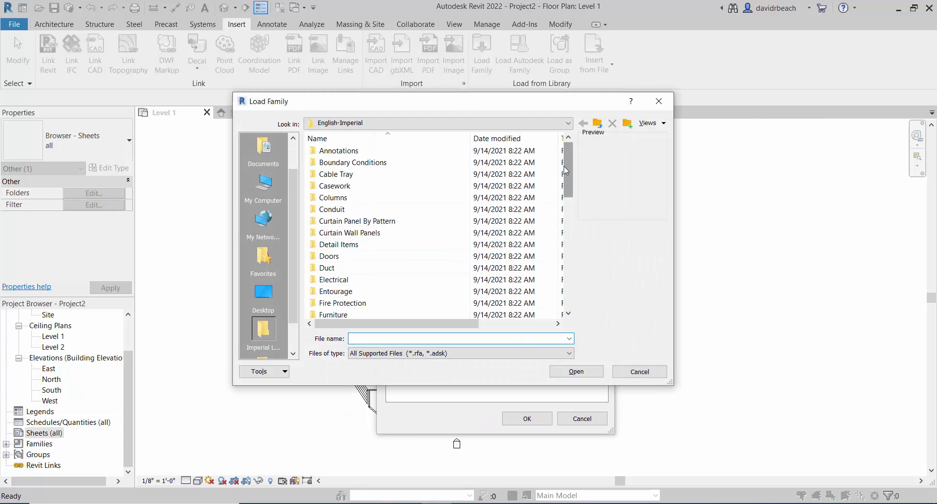
left_click_drag(565, 170, 572, 280)
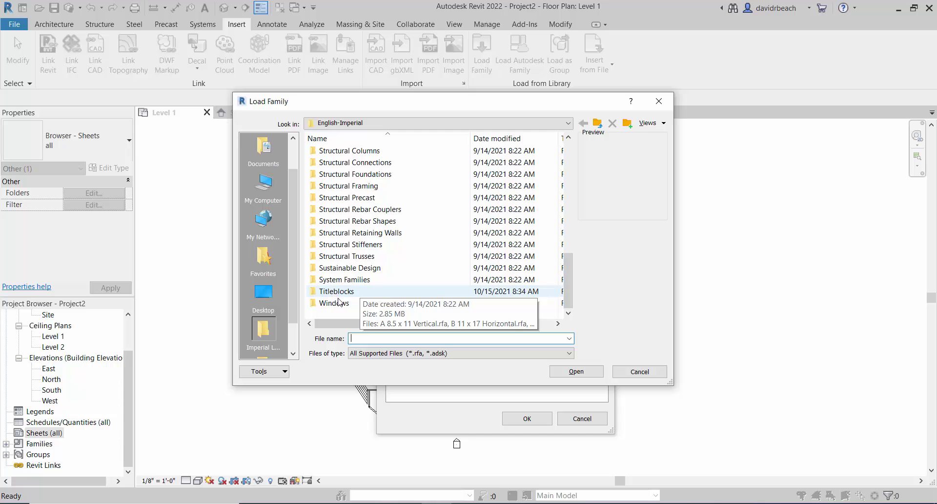
left_click(346, 503)
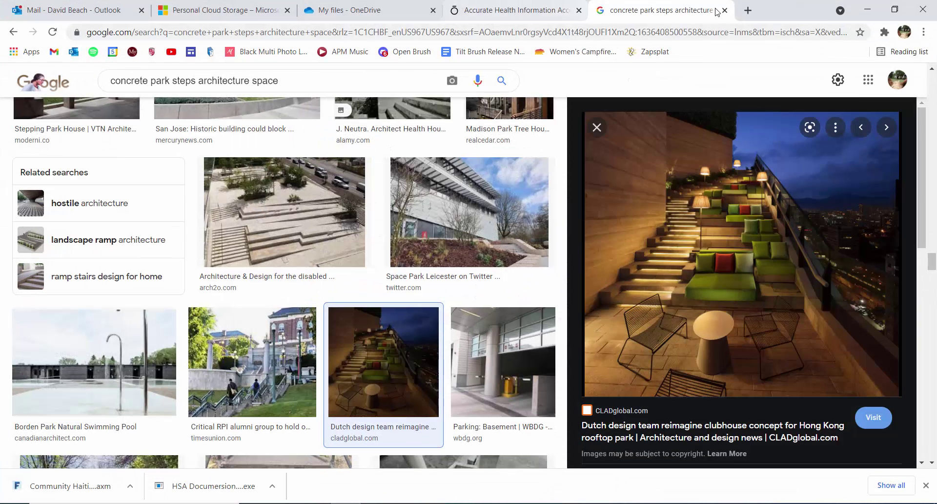
Open a blank Chrome tab, then bring Revit's Load Family dialog back to the front.
left_click(748, 11)
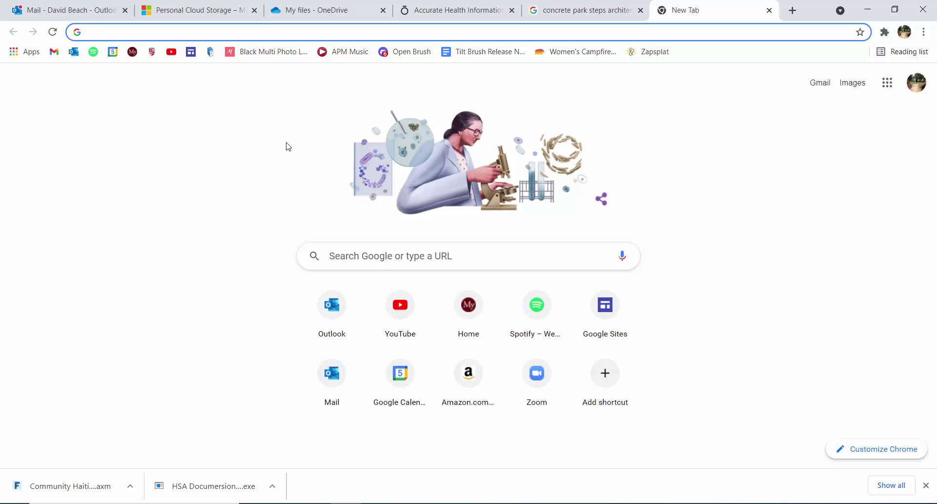
left_click(421, 503)
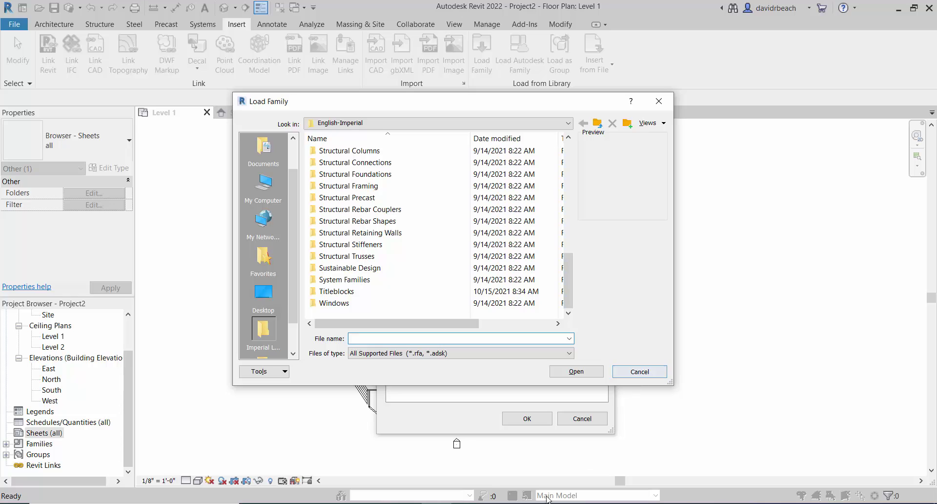
Move the Load Family dialog aside and scroll its list, then bring Chrome's New Tab page forward.
mouse_move(434, 503)
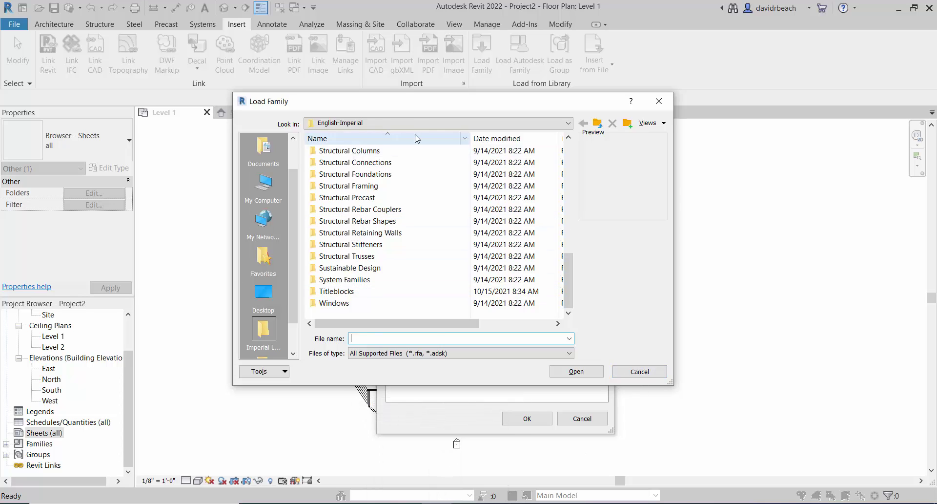
left_click_drag(401, 104, 369, 108)
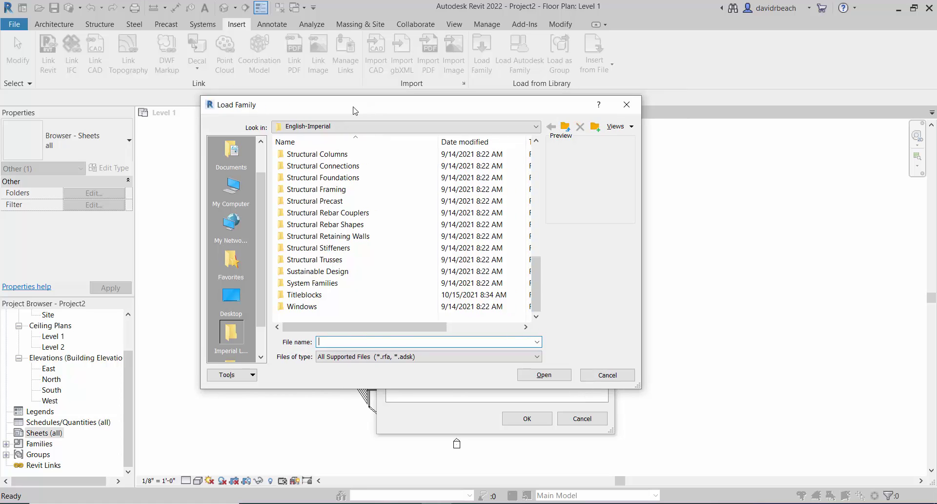
mouse_move(535, 293)
left_mouse_down()
mouse_move(535, 182)
mouse_move(537, 293)
left_mouse_up()
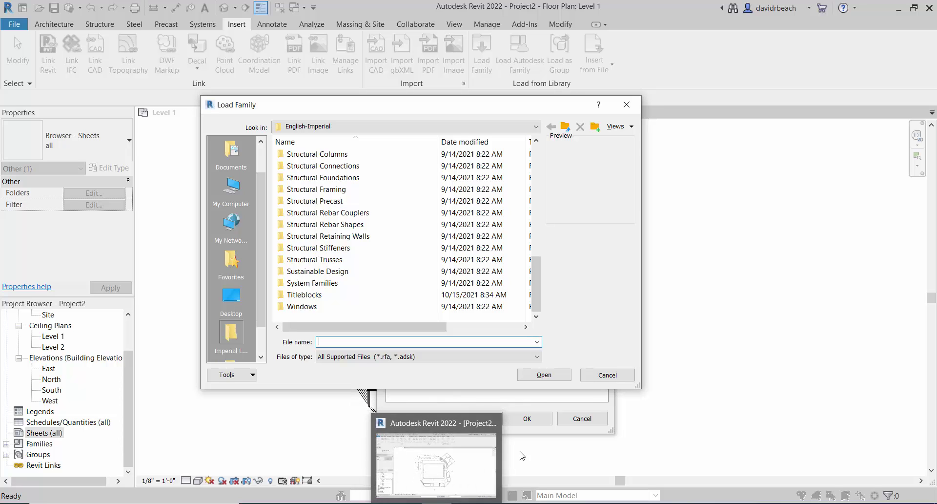
left_click(348, 503)
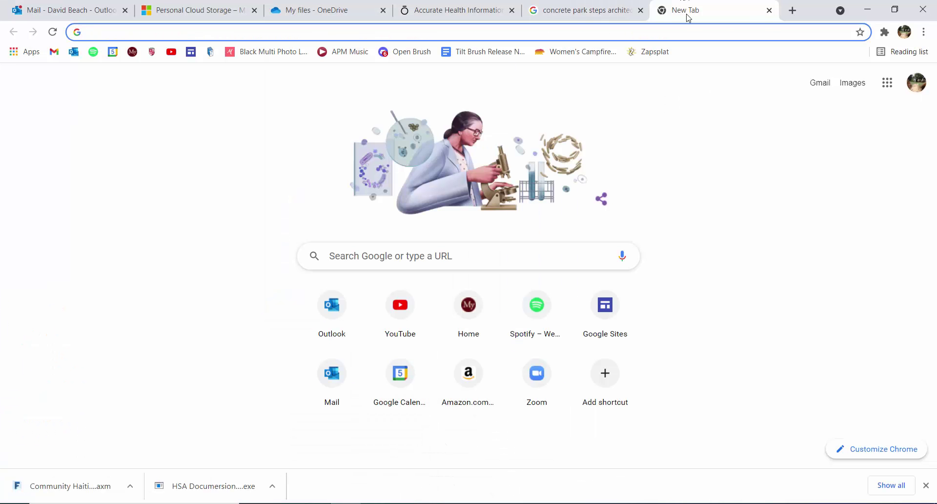
Load the autodesk.com website from Chrome's address bar.
left_click(672, 28)
type("a")
key("BackSpace")
key("BackSpace")
type("www.auto")
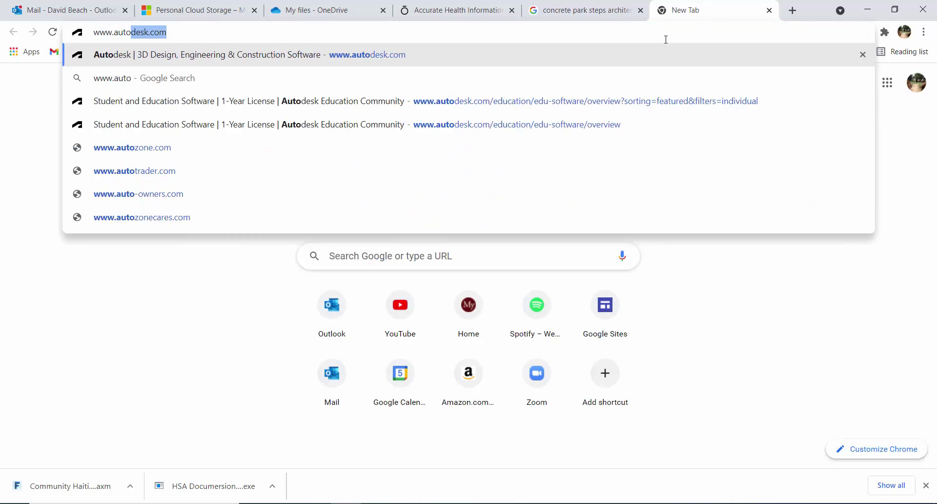
key("Return")
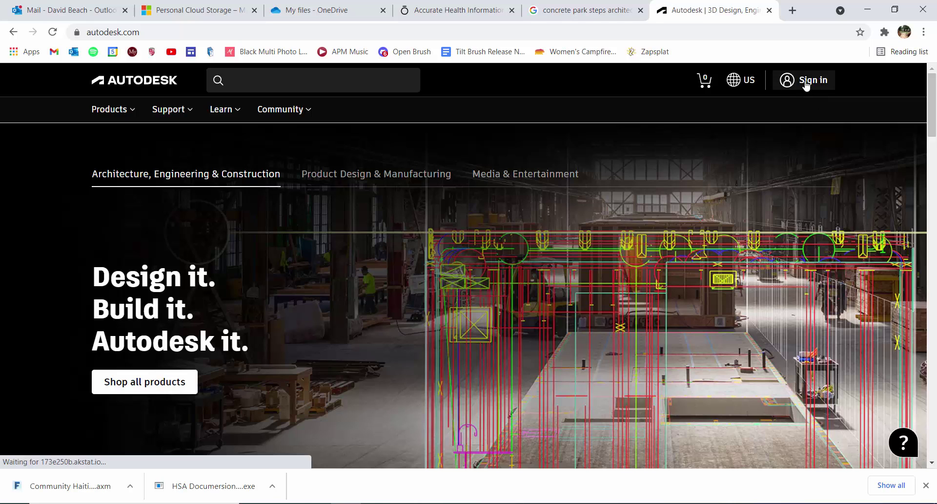
Sign in to the Autodesk account with the account email and password.
left_click(803, 81)
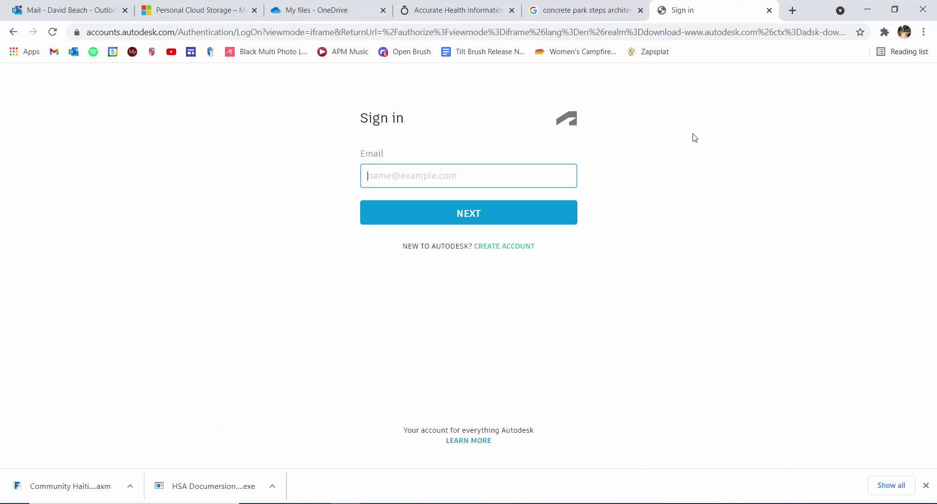
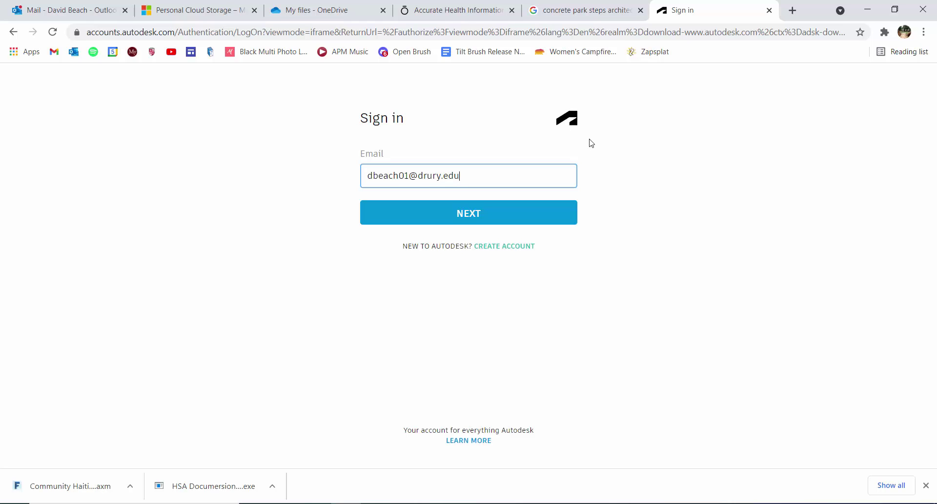
key("Return")
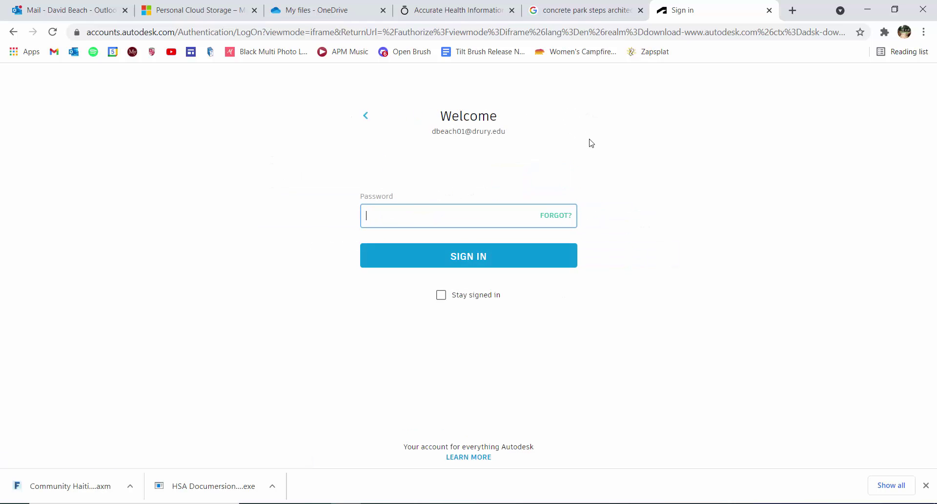
type("***")
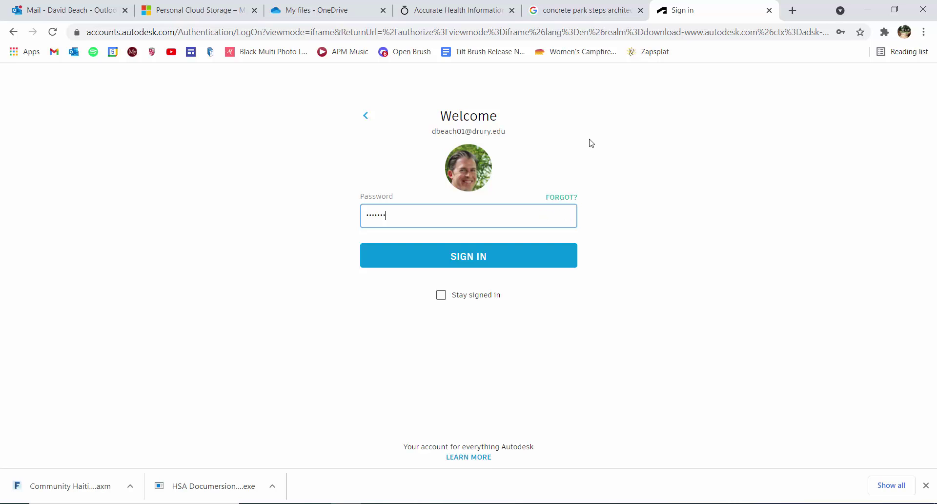
key("Return")
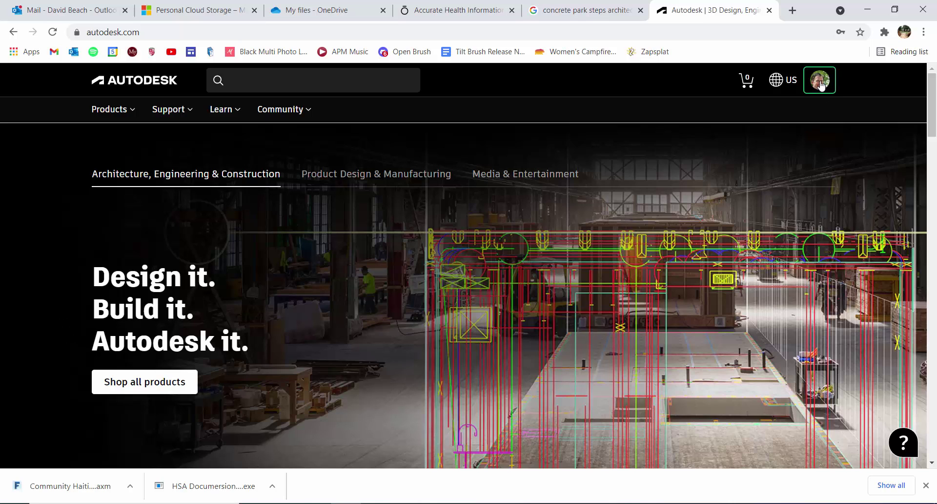
Open the Products and Services page from the avatar's Account management menu.
left_click(821, 80)
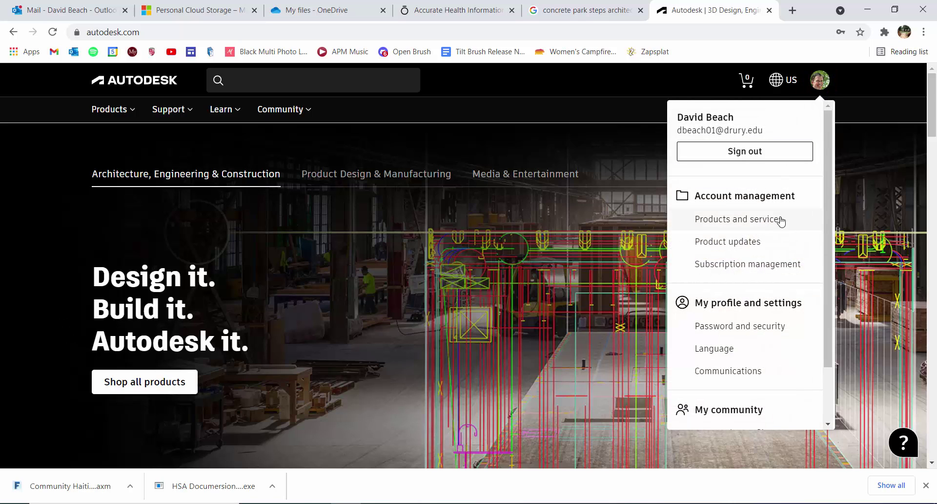
left_click_drag(826, 202, 852, 194)
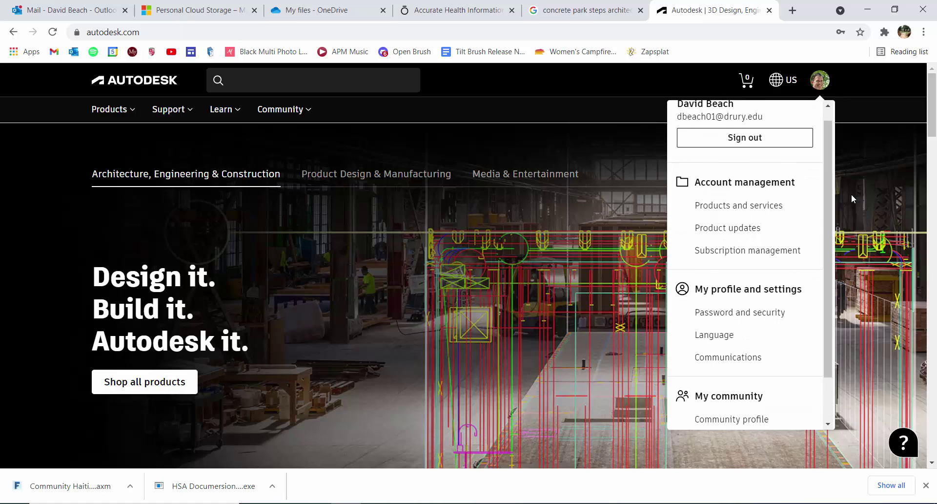
left_click(745, 206)
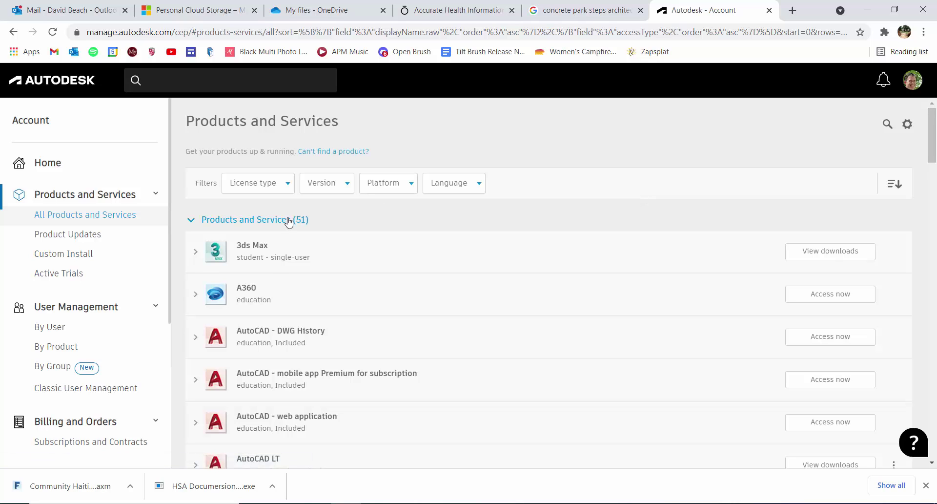
Scroll down the product list past the Revit entries to the end.
scroll(401, 242, "down", 5)
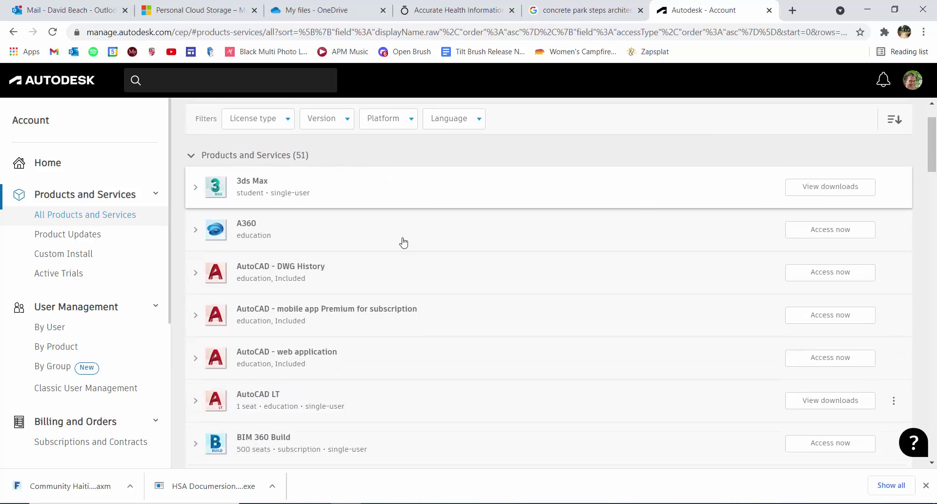
scroll(406, 243, "down", 5)
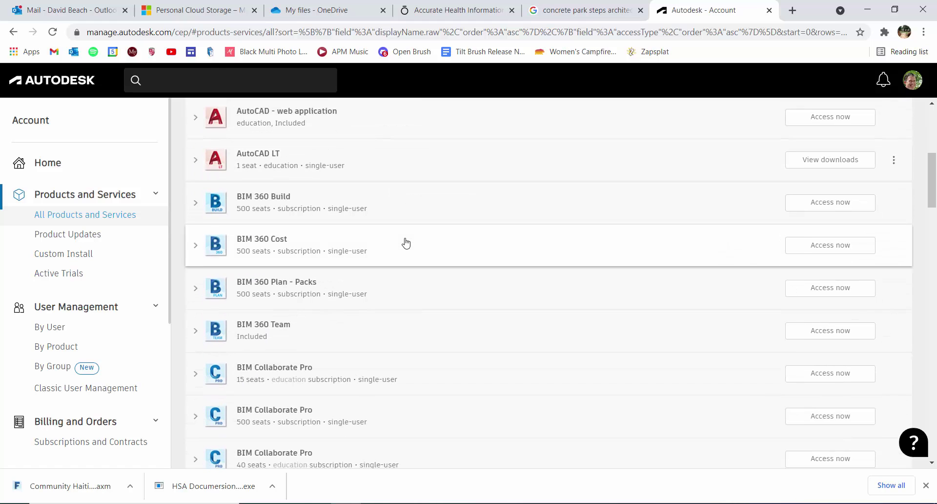
scroll(405, 243, "down", 4)
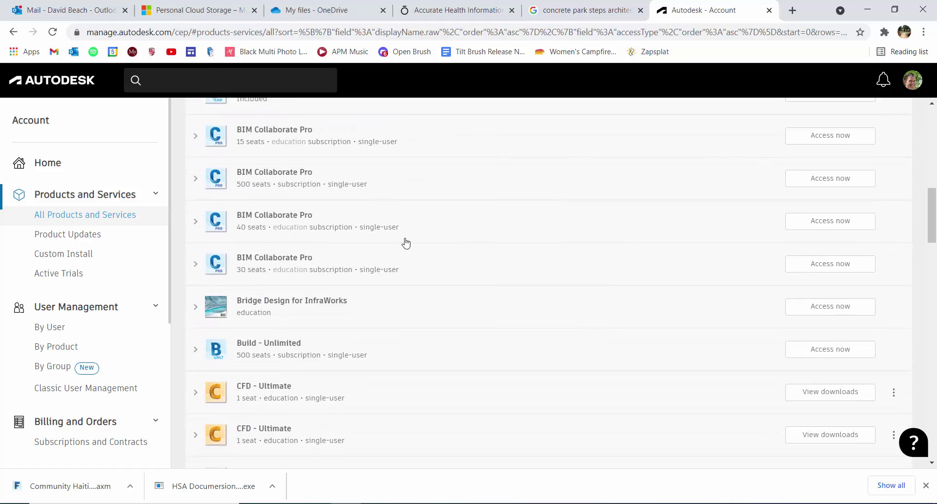
scroll(406, 243, "down", 6)
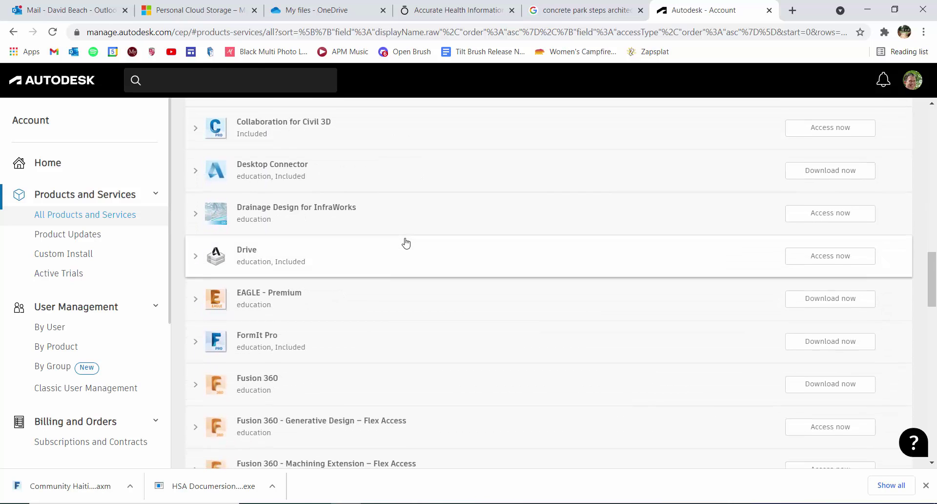
scroll(406, 242, "down", 1)
scroll(407, 243, "down", 5)
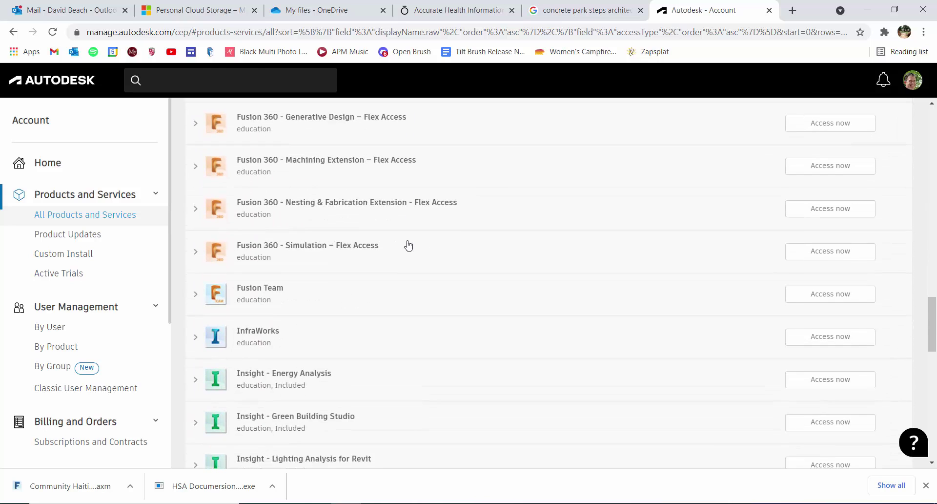
scroll(408, 245, "down", 5)
scroll(409, 245, "down", 4)
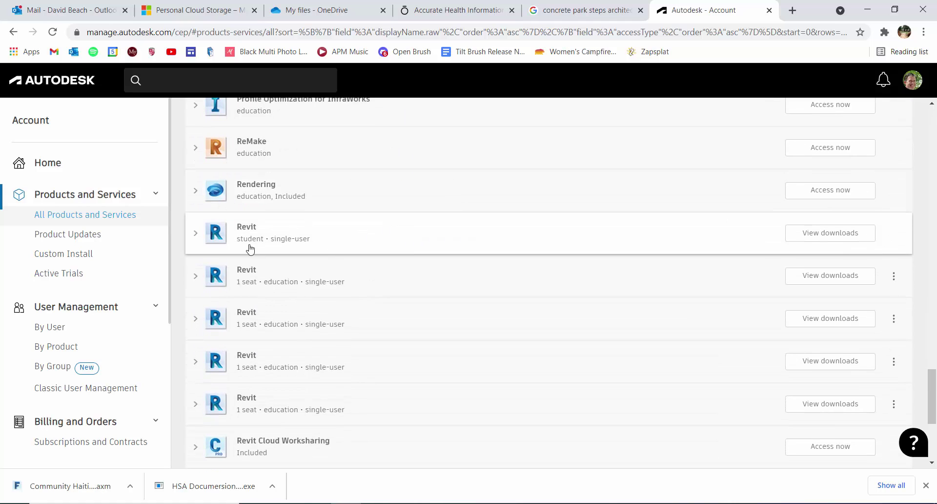
scroll(264, 259, "down", 4)
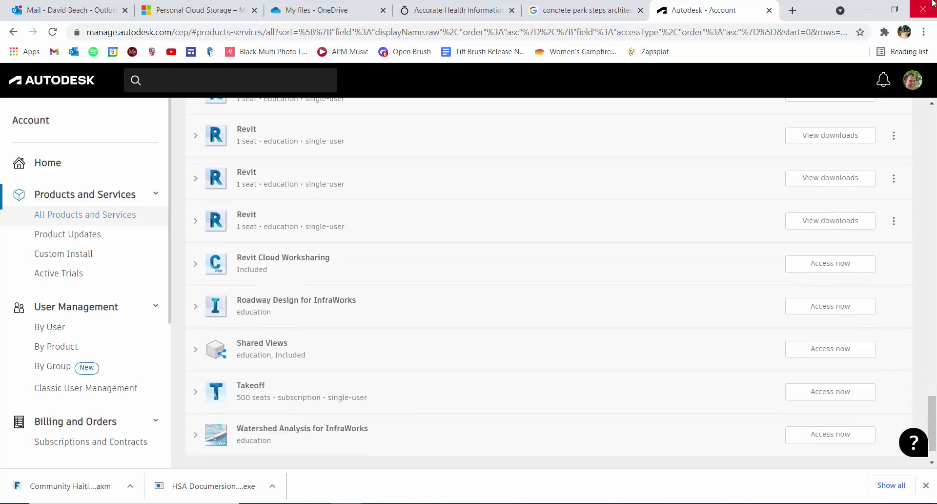
In a new tab, search Google for 'revit 2022 family library download'.
left_click(792, 10)
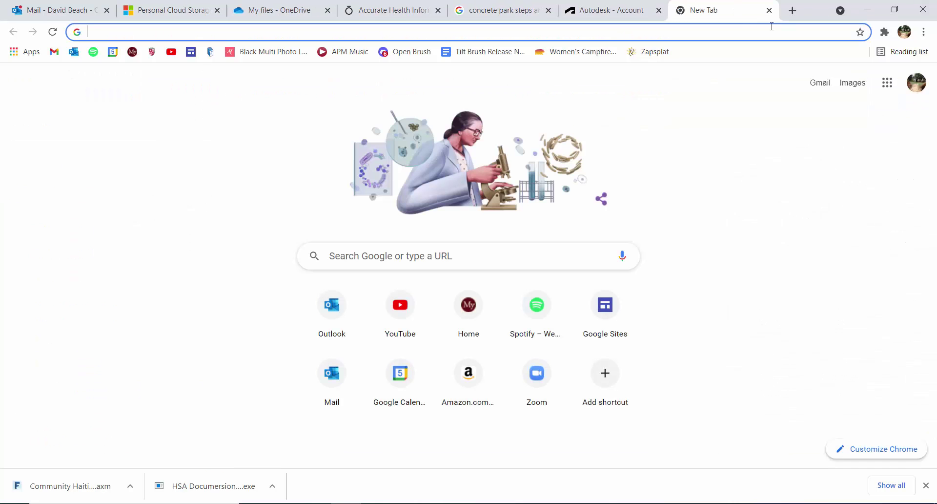
type("rev")
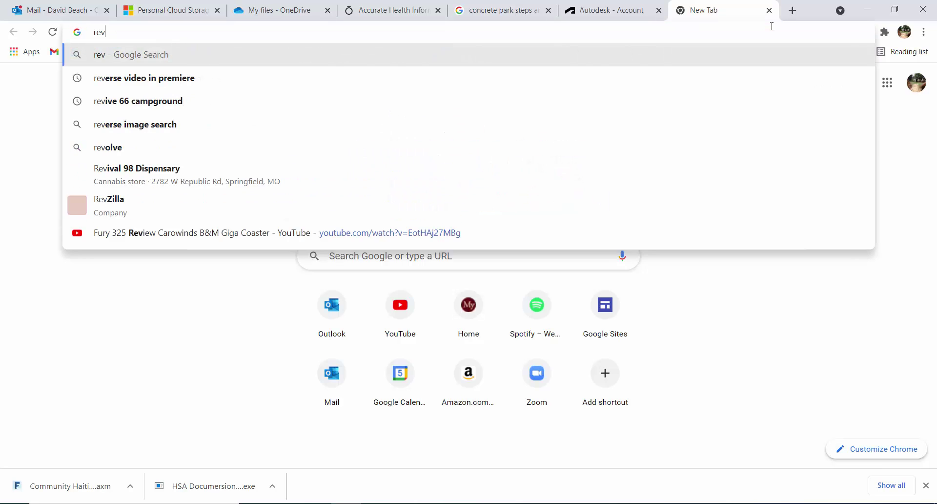
type("it 2022 ")
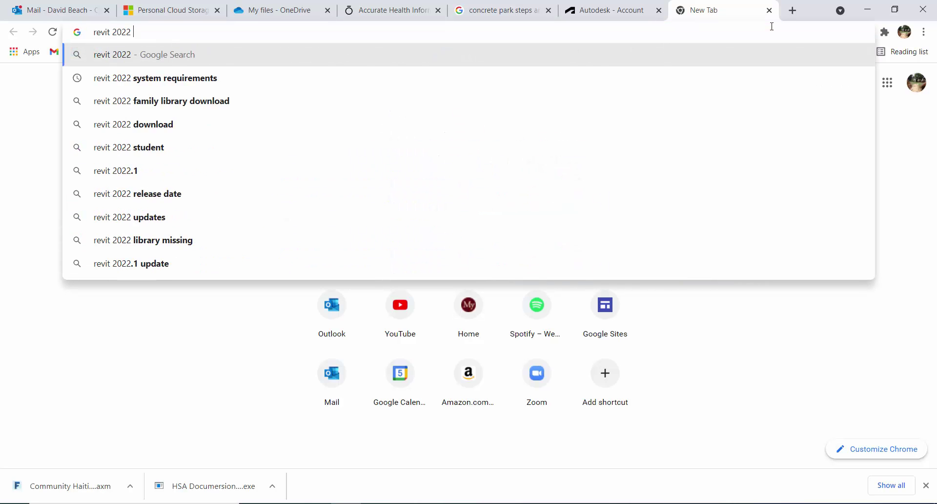
type("family")
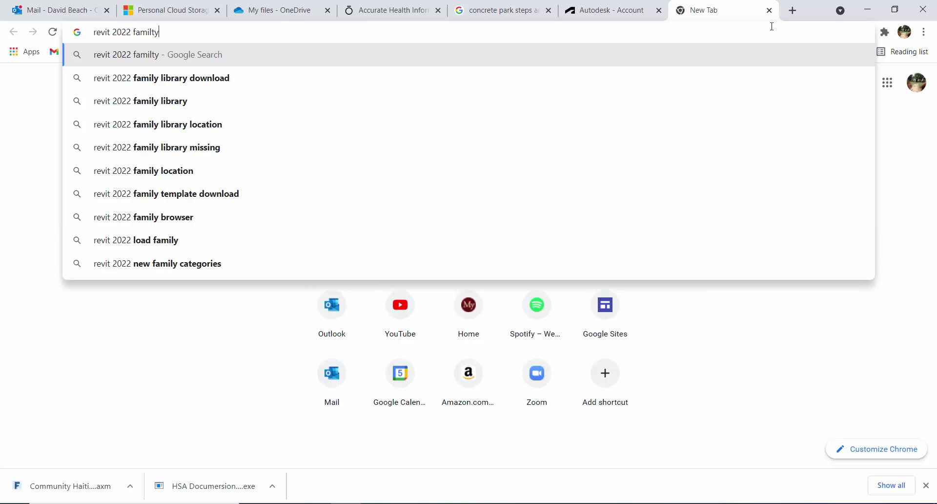
key("BackSpace")
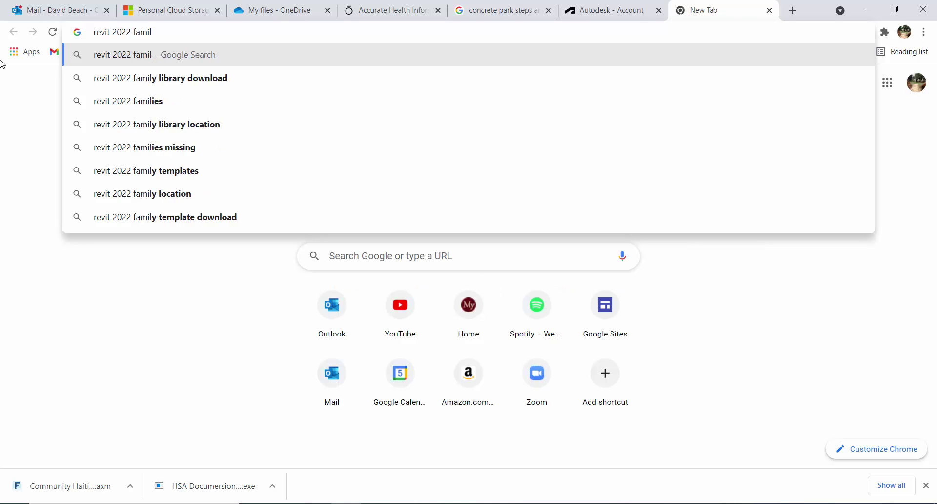
left_click(200, 77)
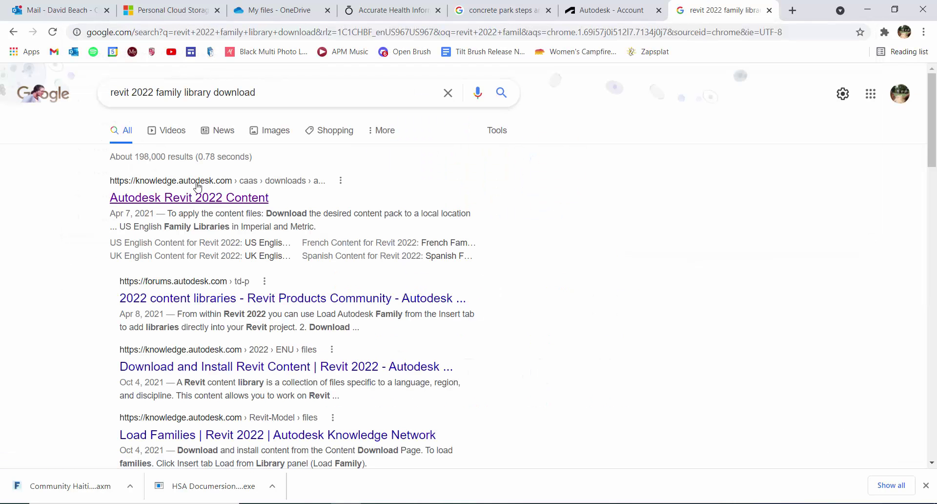
Open the Autodesk Revit 2022 Content result and scroll to the US English content pack row.
left_click(199, 198)
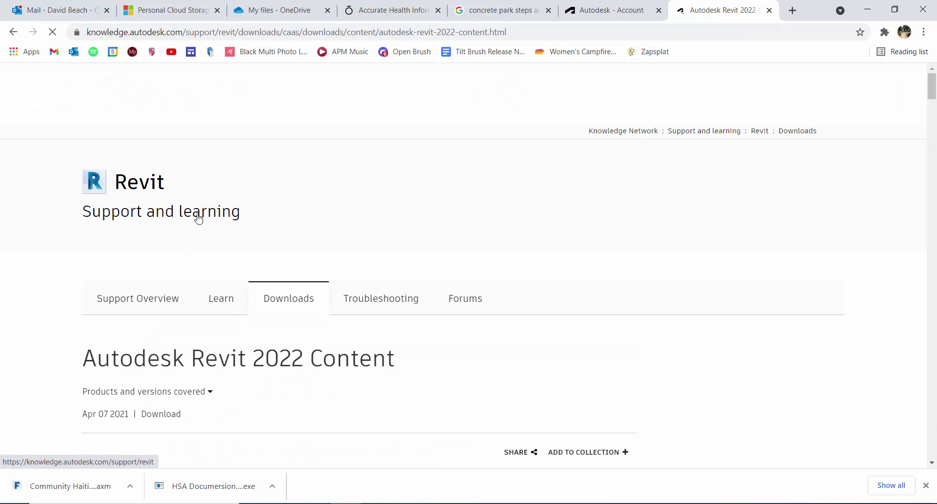
scroll(371, 293, "down", 2)
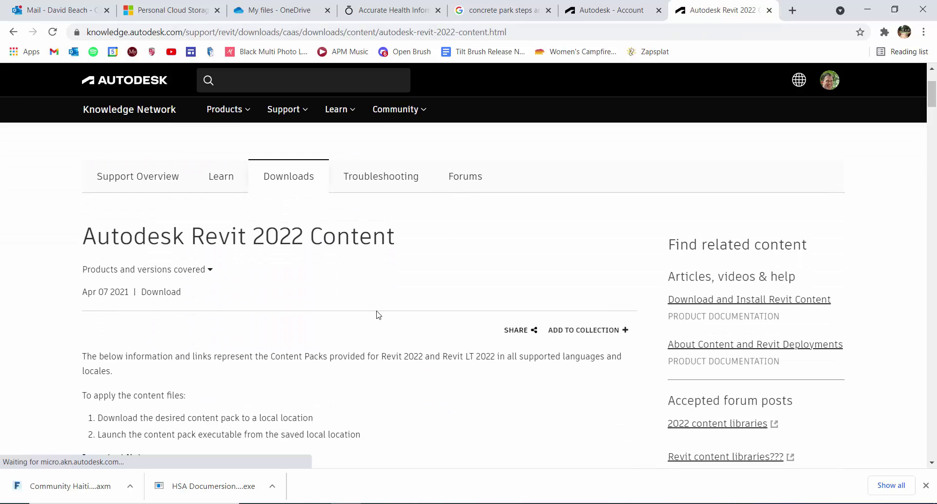
scroll(377, 314, "down", 4)
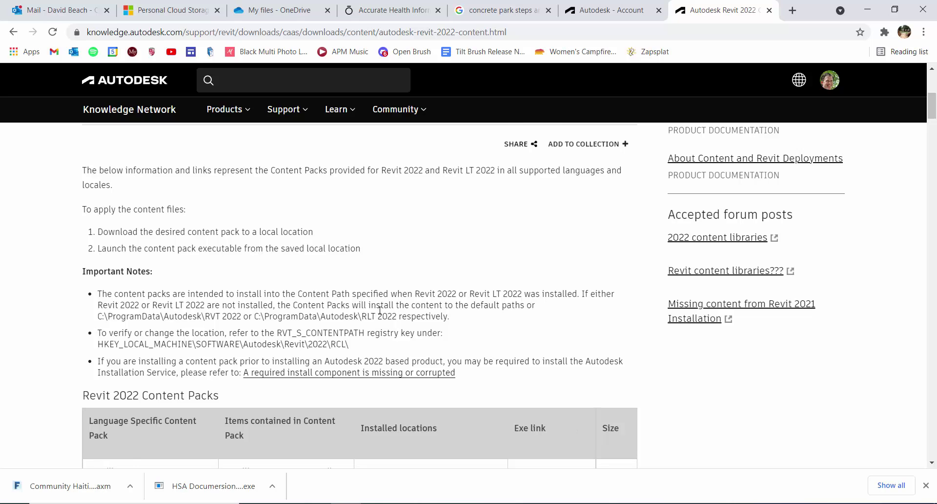
scroll(381, 315, "down", 3)
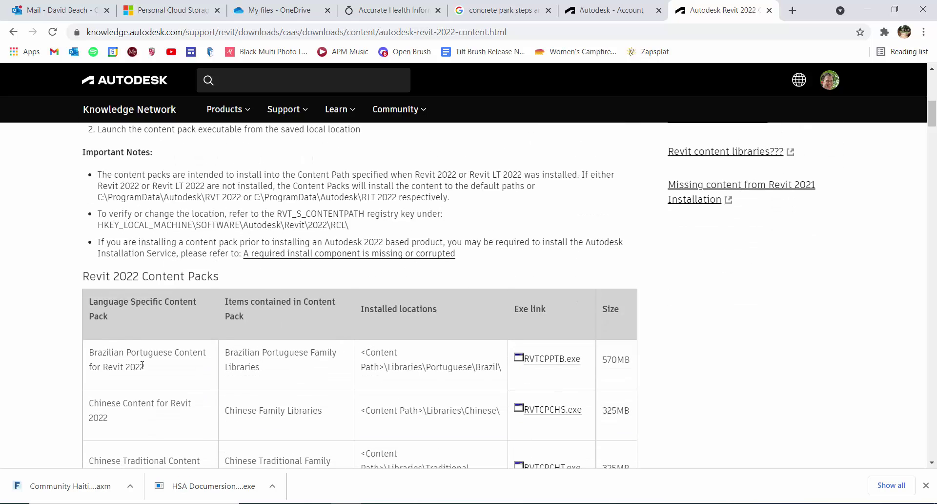
scroll(147, 369, "down", 4)
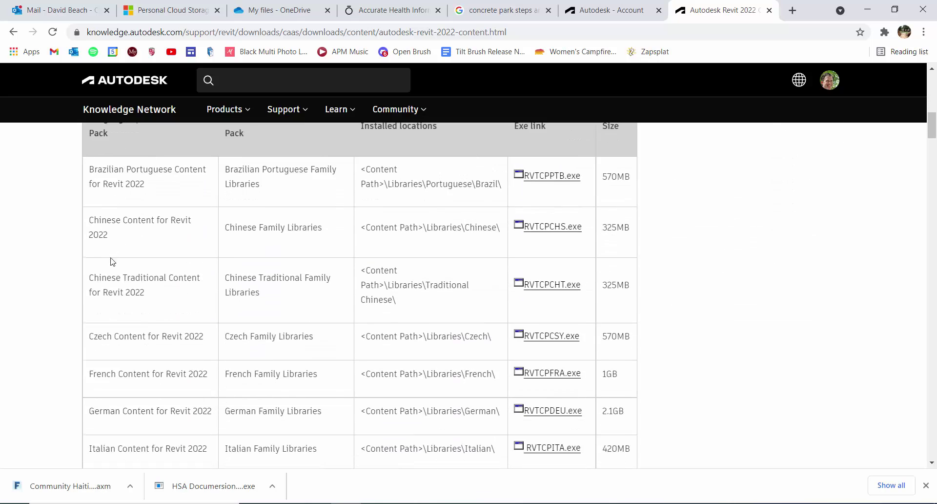
scroll(113, 262, "down", 13)
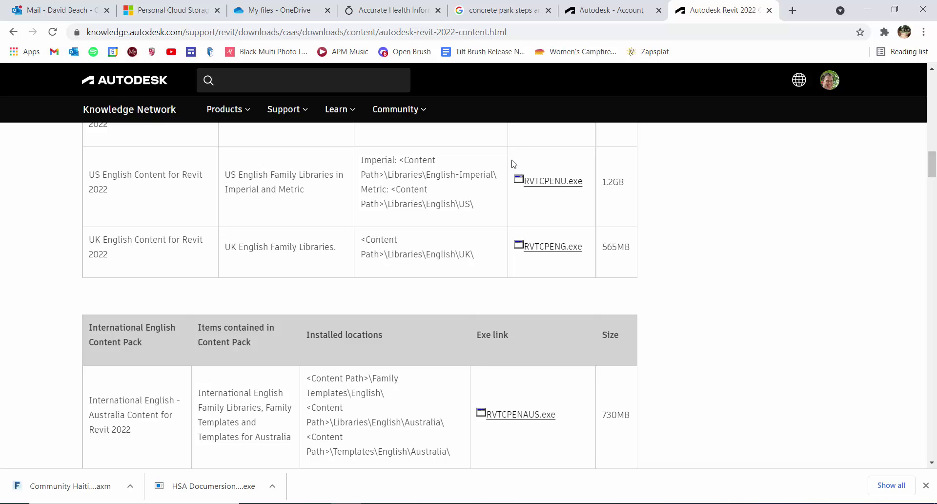
Back in Revit, browse the Titleblocks folder, then return up to the English-Imperial folder.
key("alt+Tab")
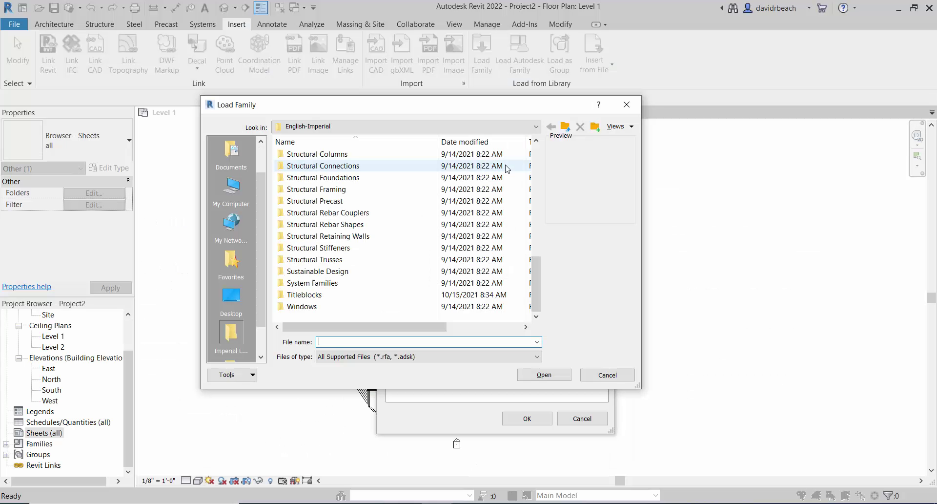
double_click(307, 295)
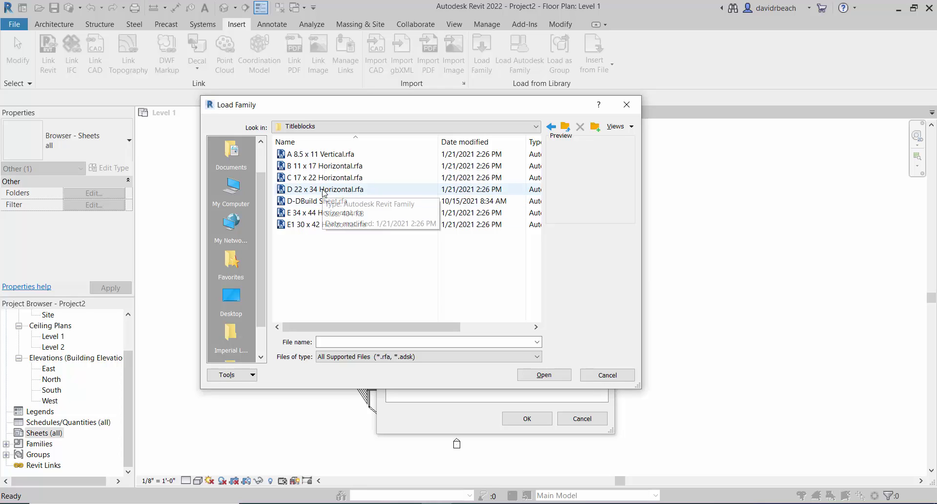
left_click(337, 189)
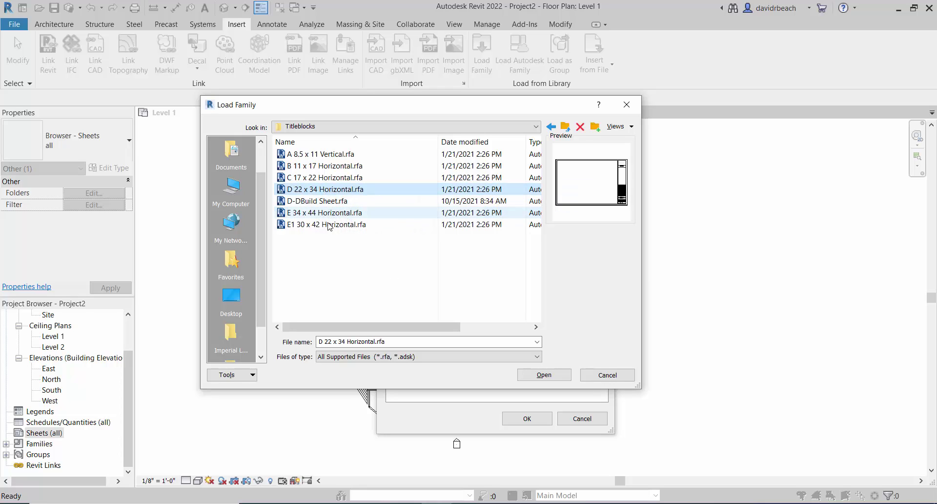
left_click(320, 203)
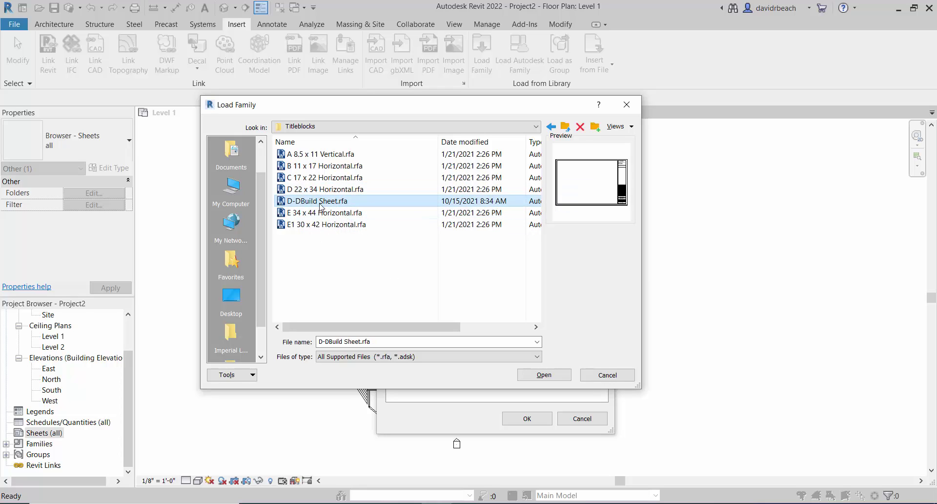
left_click(307, 251)
left_click(566, 127)
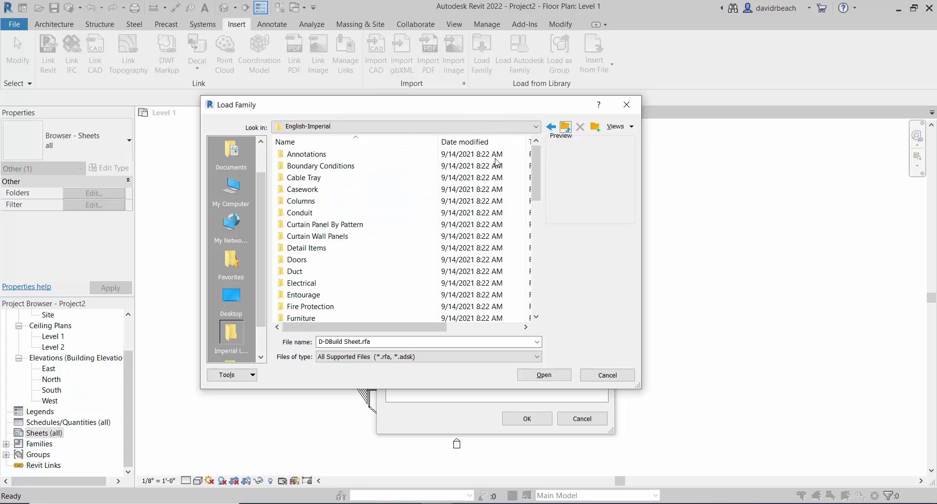
left_click_drag(537, 170, 523, 282)
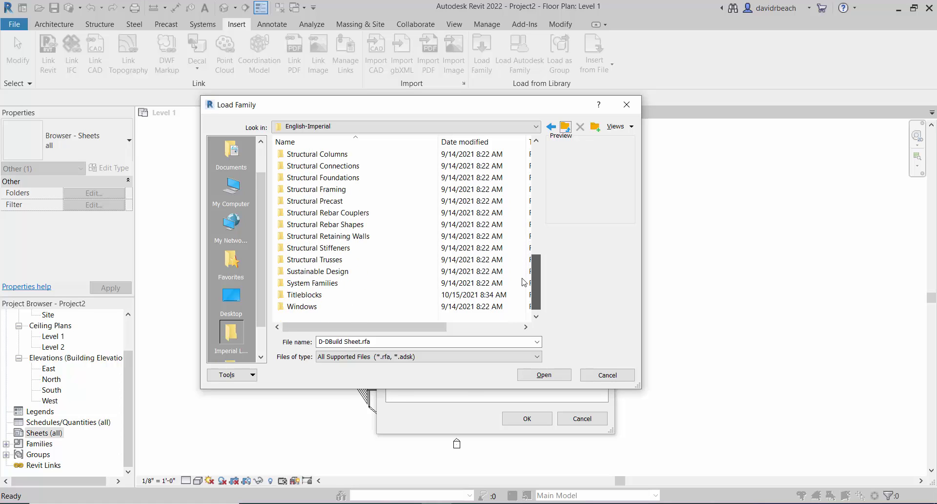
Load D 22 x 34 Horizontal.rfa to create sheet A101, then select its title block.
double_click(309, 296)
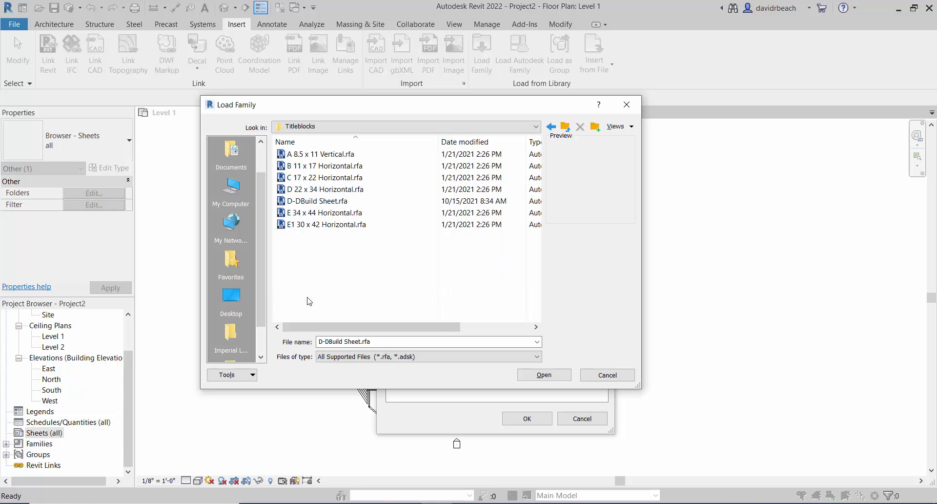
left_click(333, 189)
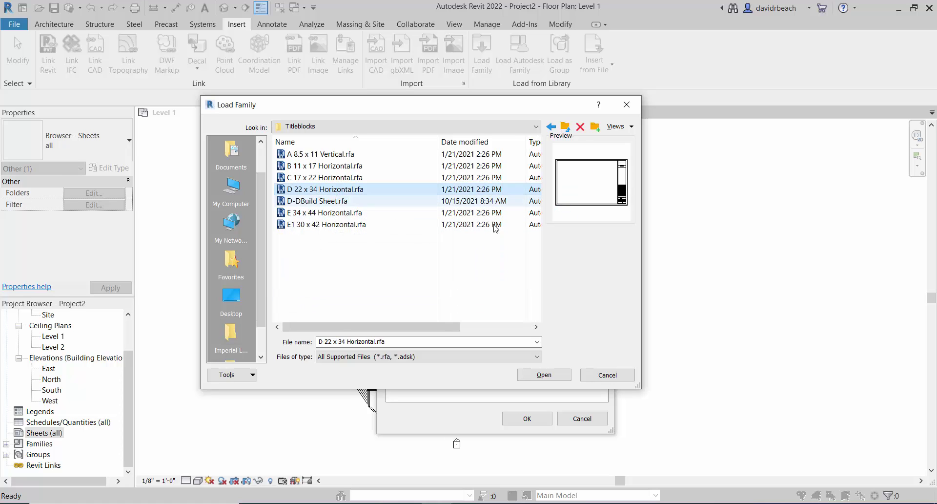
left_click(544, 375)
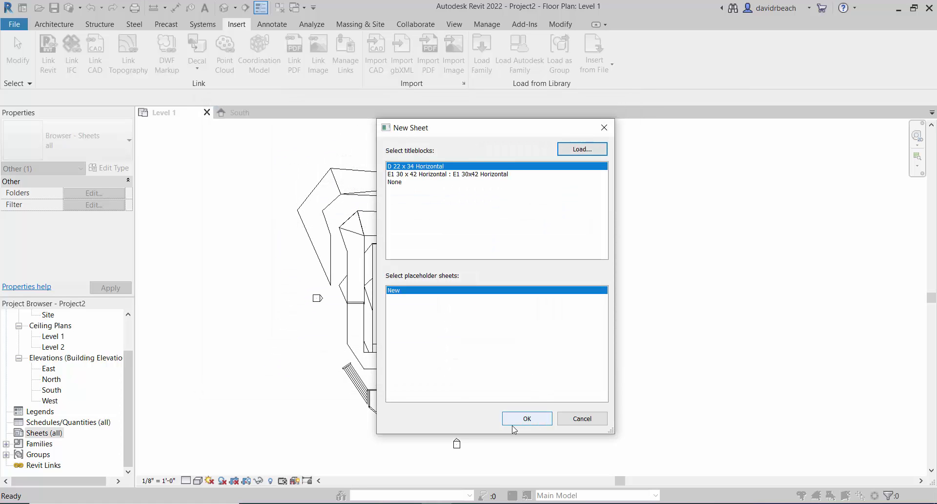
left_click(526, 419)
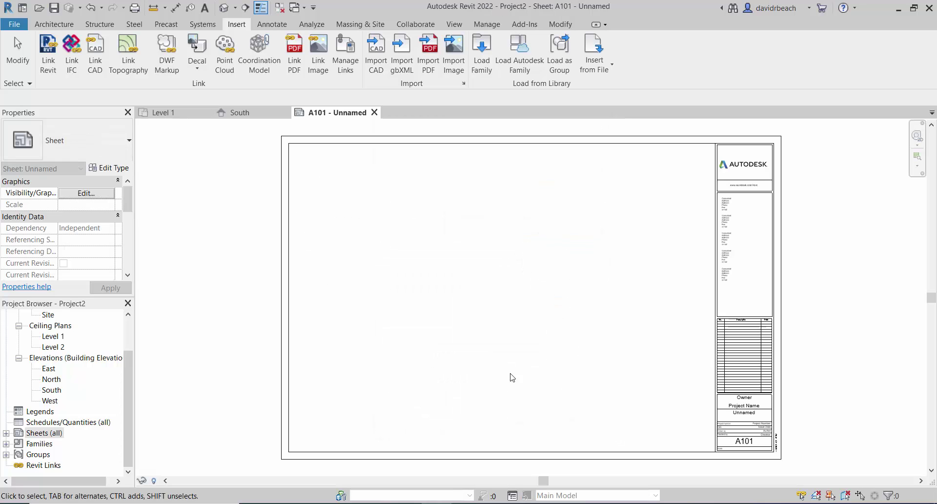
left_click(333, 142)
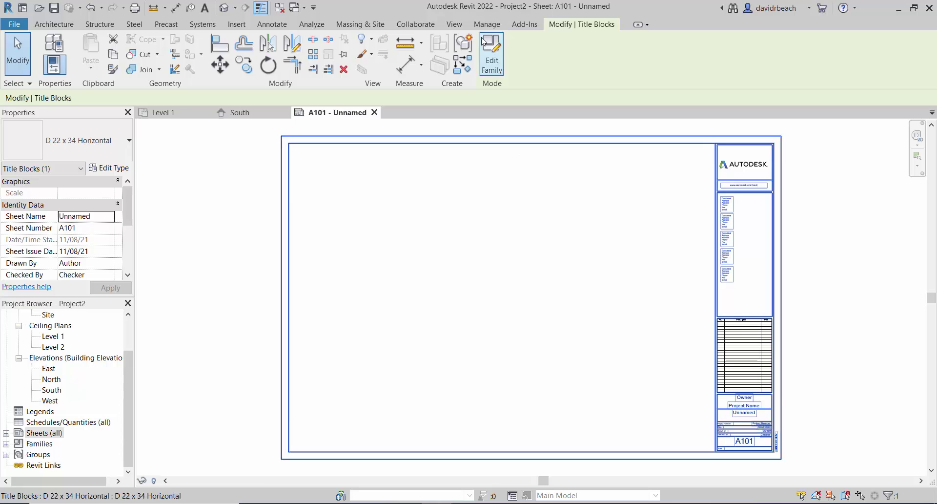
Open the title block family and delete all its lines and text except the border.
left_click(494, 56)
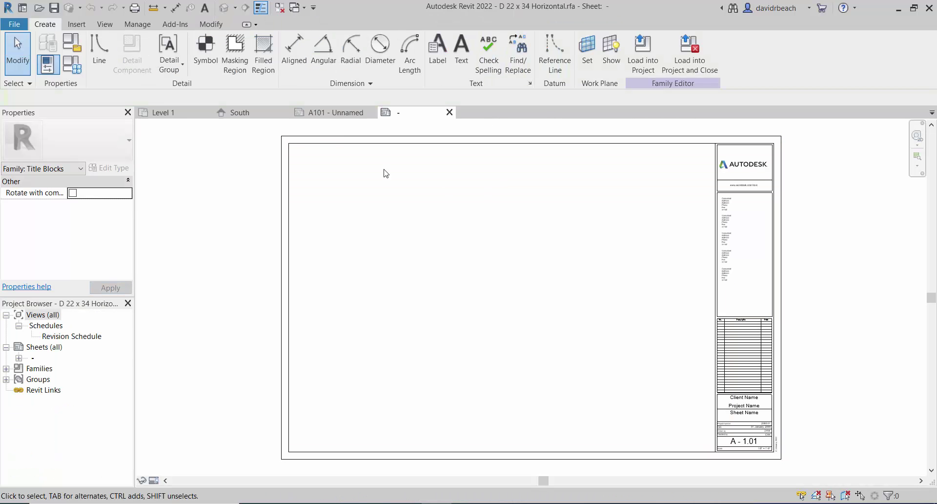
left_click_drag(263, 138, 851, 462)
key("Delete")
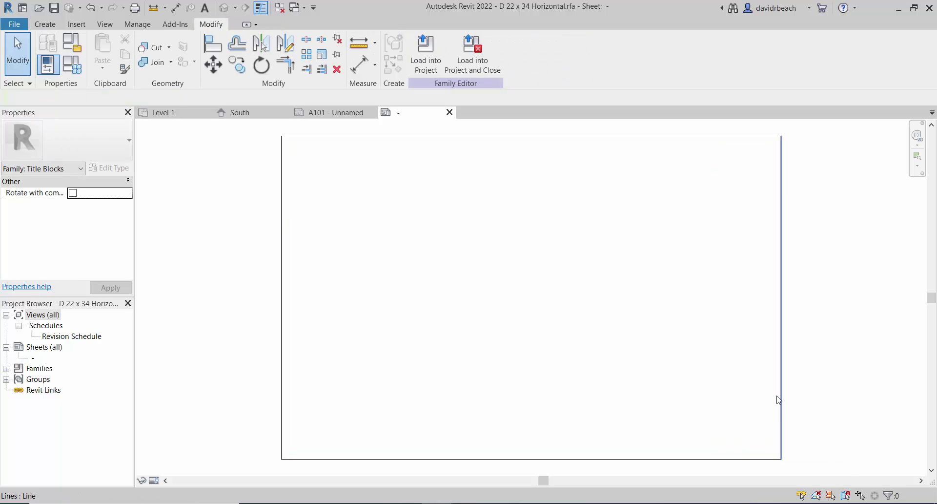
Set the border's width and height dimensions to 24", making a 2'-0" square.
scroll(635, 291, "down", 1)
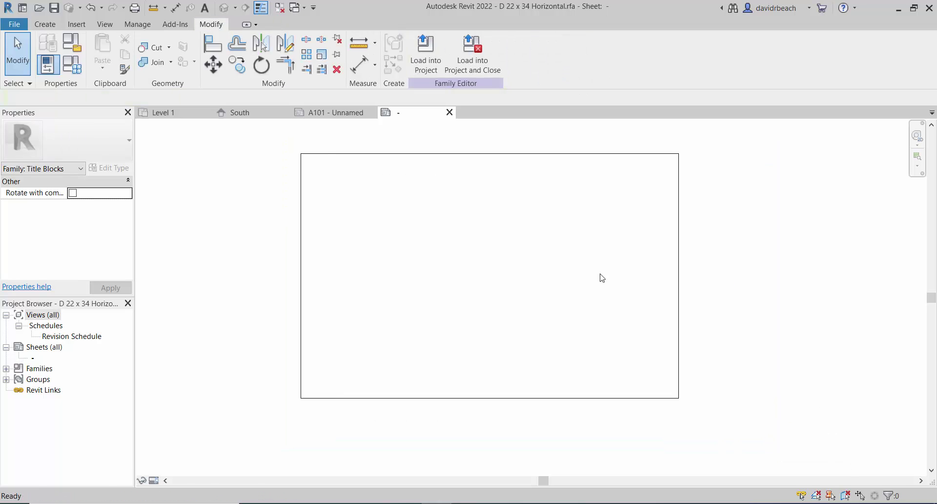
left_click(674, 247)
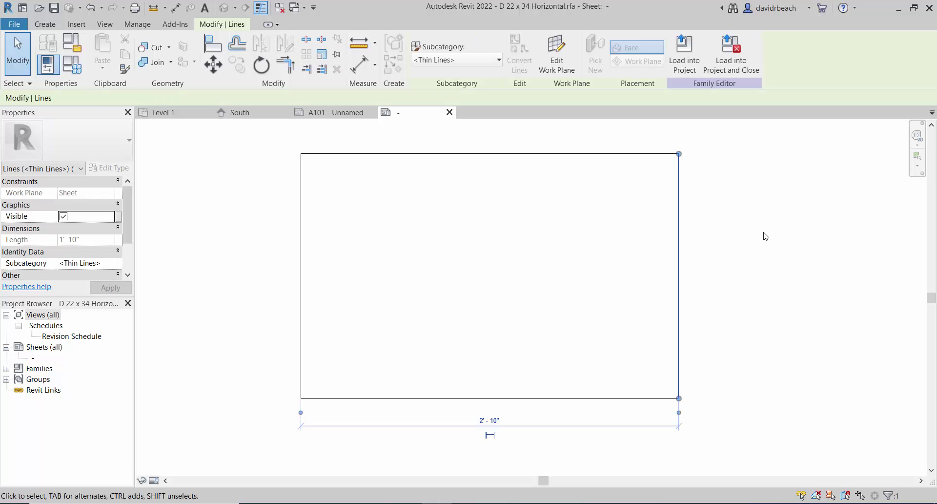
left_click(490, 421)
type("2")
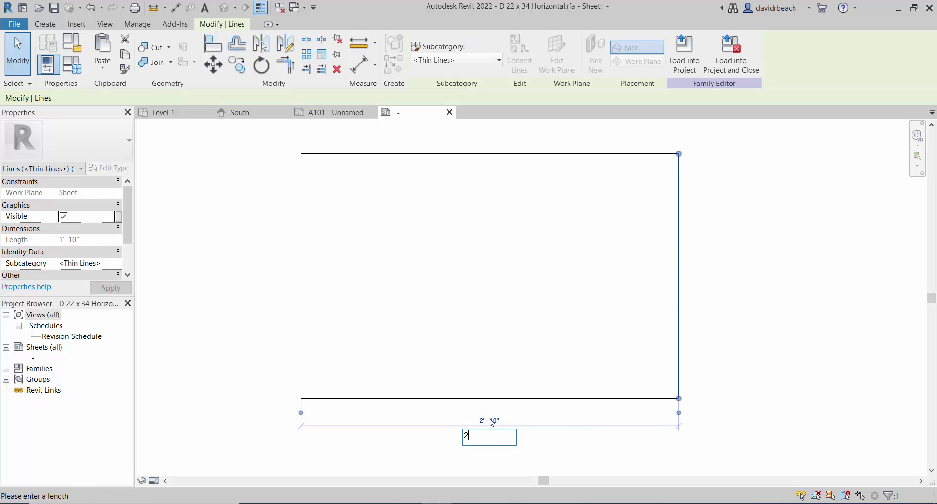
type("4\"")
key("Return")
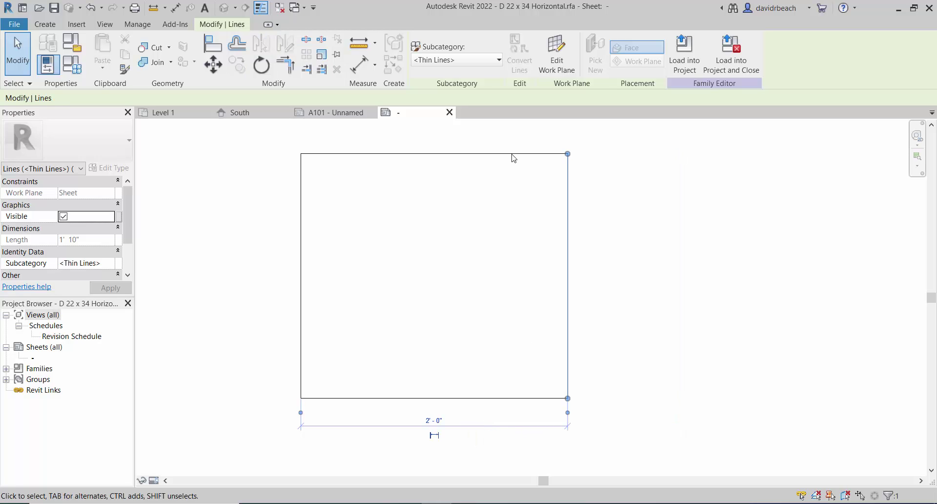
left_click(470, 154)
left_click(586, 277)
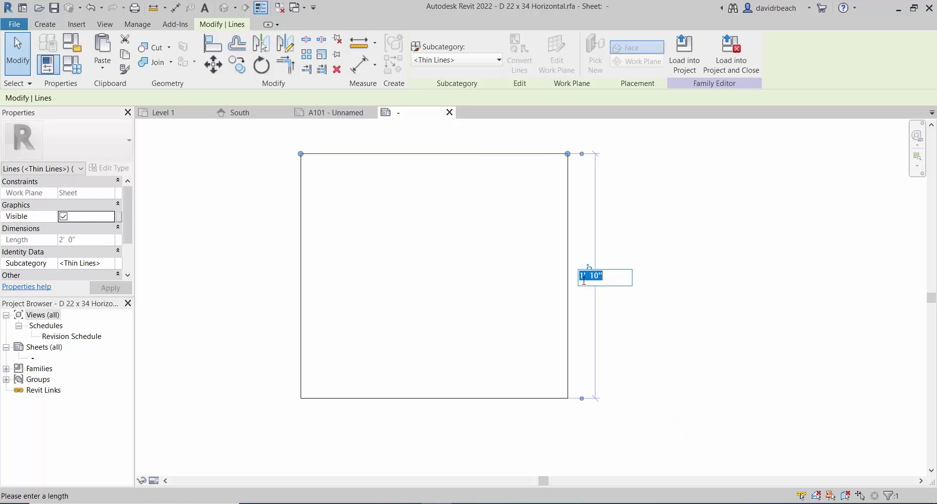
type("24\"")
key("Return")
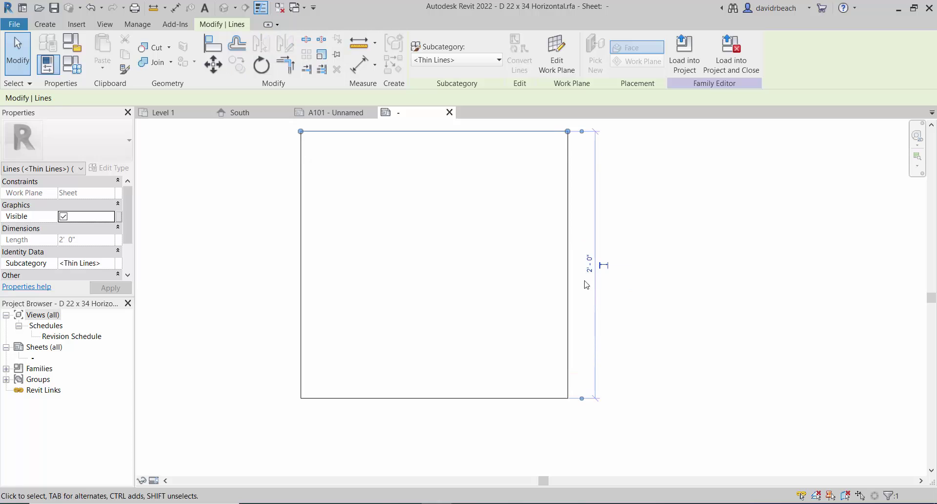
left_click(458, 233)
scroll(442, 244, "down", 1)
middle_click_drag(443, 244, 474, 280)
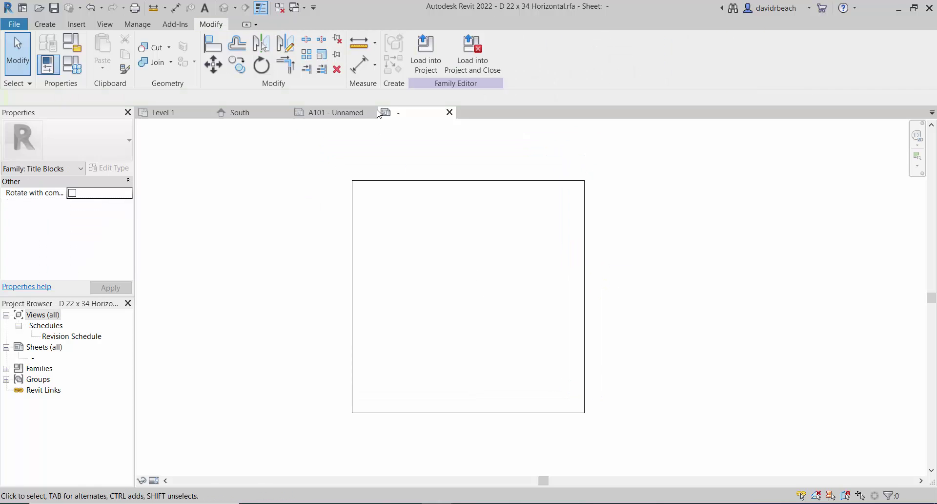
Save the family as 24x24.rfa, then load it into Project2 and close it.
left_click(19, 31)
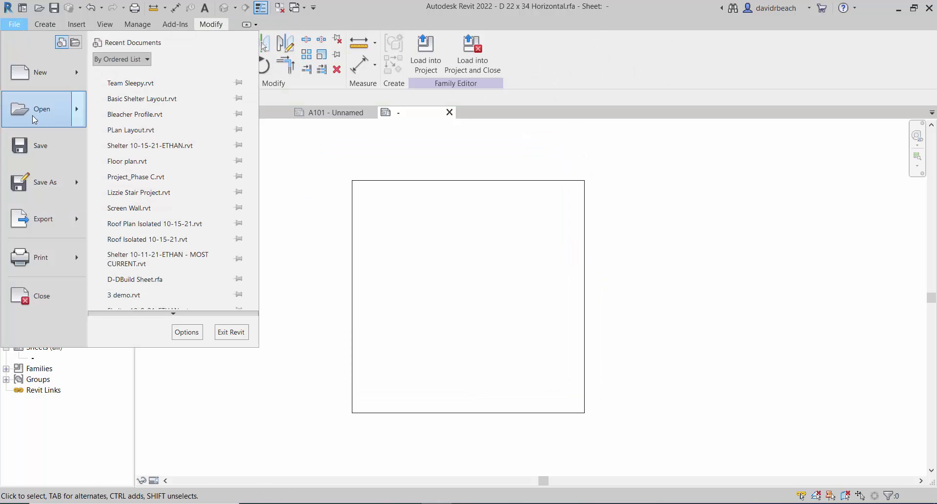
mouse_move(36, 195)
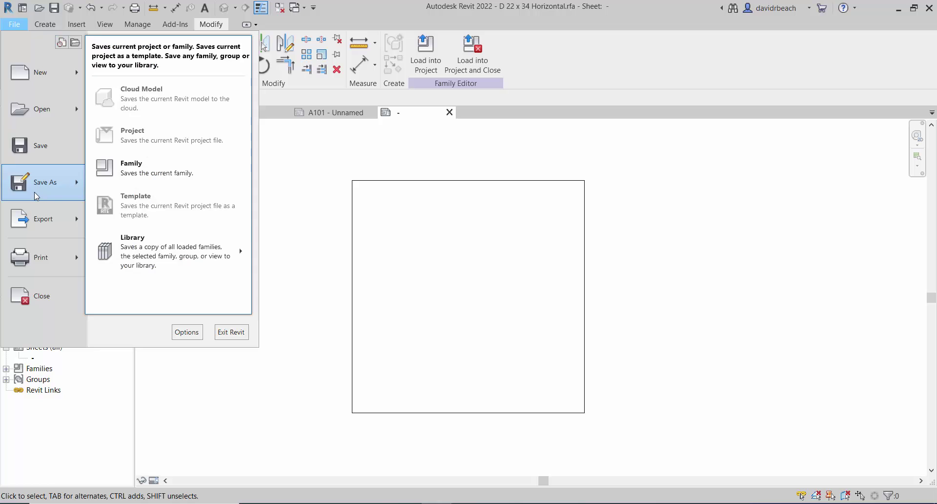
left_click(145, 173)
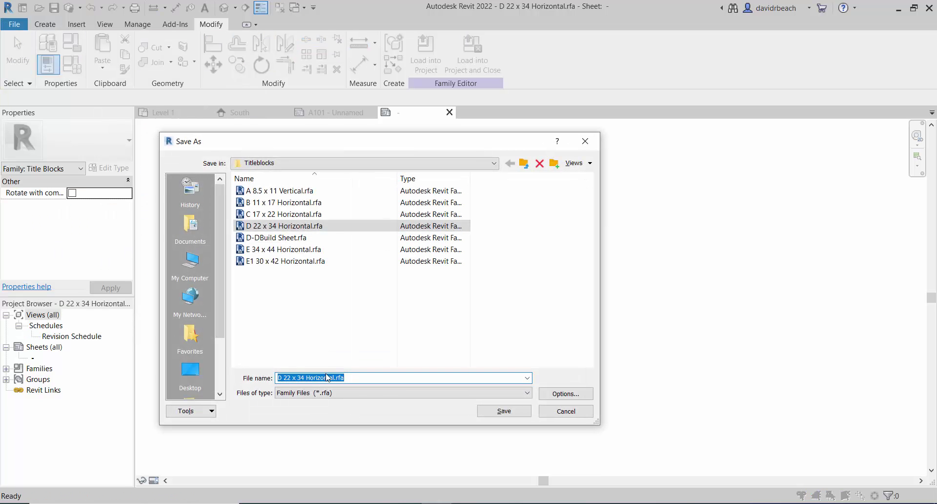
left_click_drag(388, 378, 122, 347)
type("24x24")
key("Return")
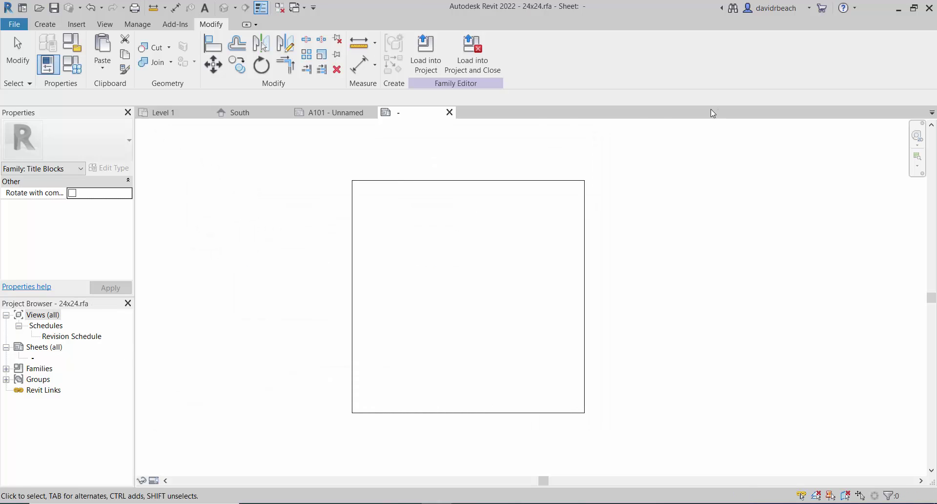
left_click(472, 54)
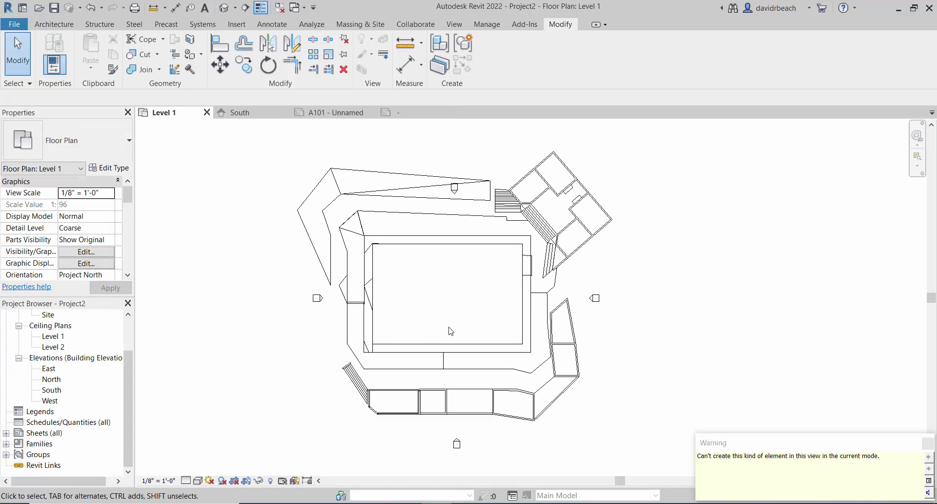
Open sheet A101 - Unnamed and switch its title block to the 24x24 type.
scroll(452, 332, "down", 1)
middle_click_drag(451, 332, 480, 333)
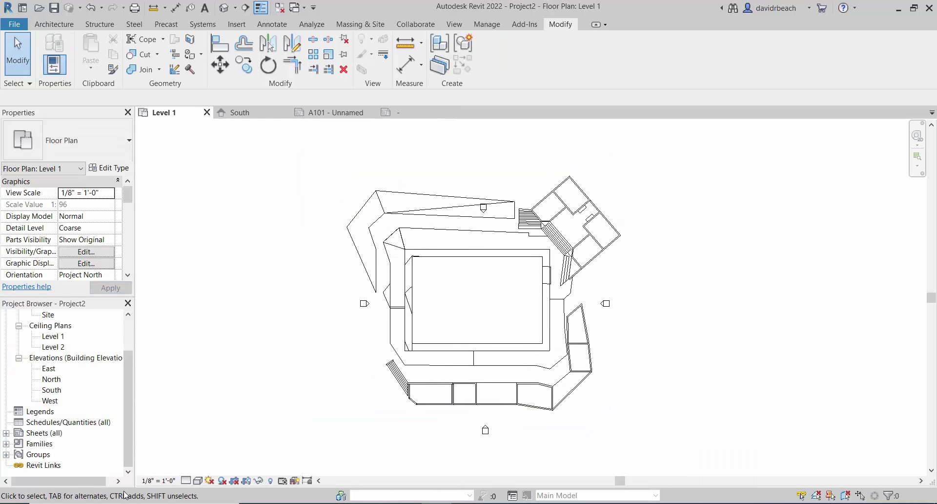
left_click(29, 433)
left_click(6, 433)
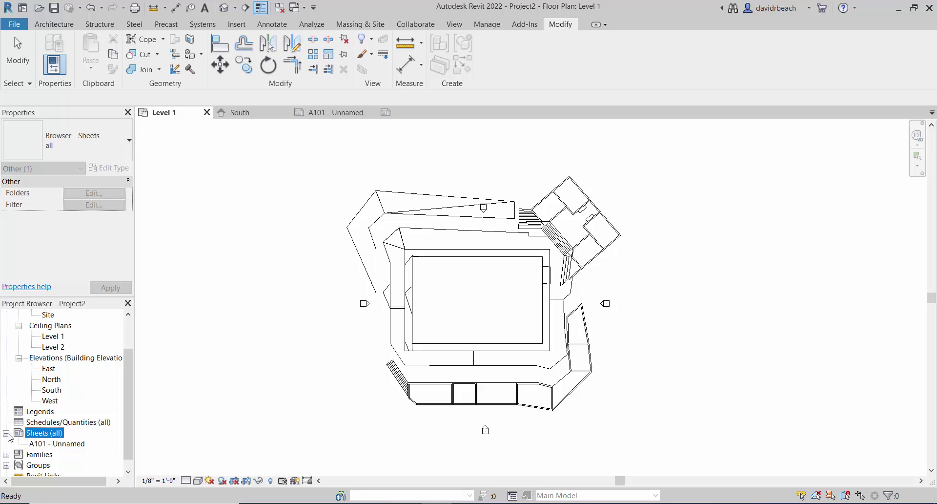
double_click(54, 443)
scroll(540, 224, "down", 1)
left_click(564, 166)
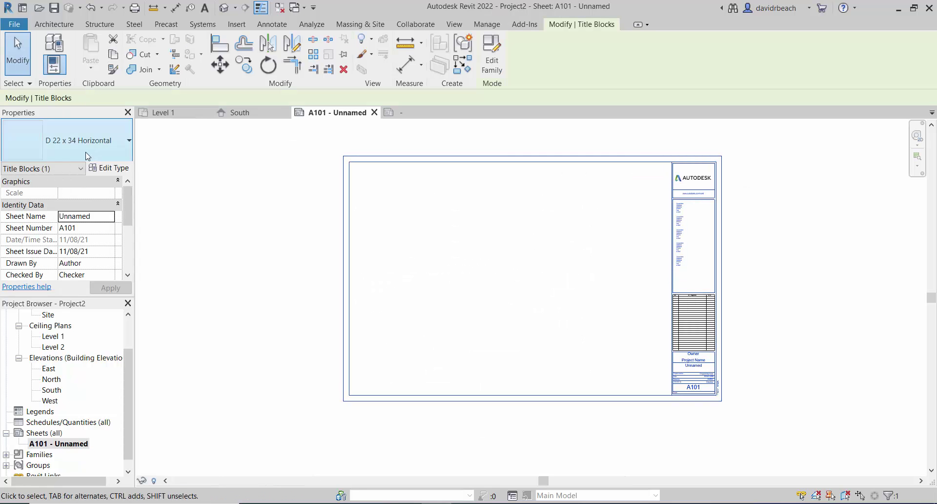
left_click(83, 149)
left_click(59, 199)
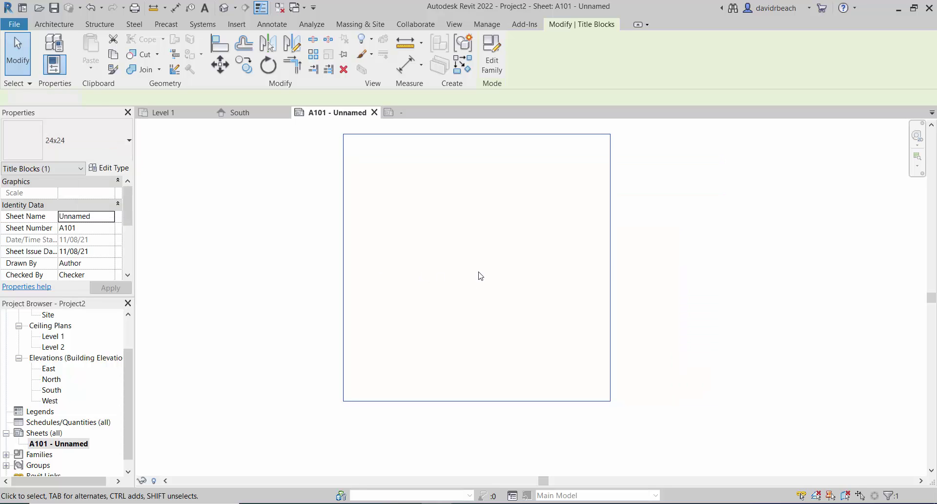
left_click(480, 286)
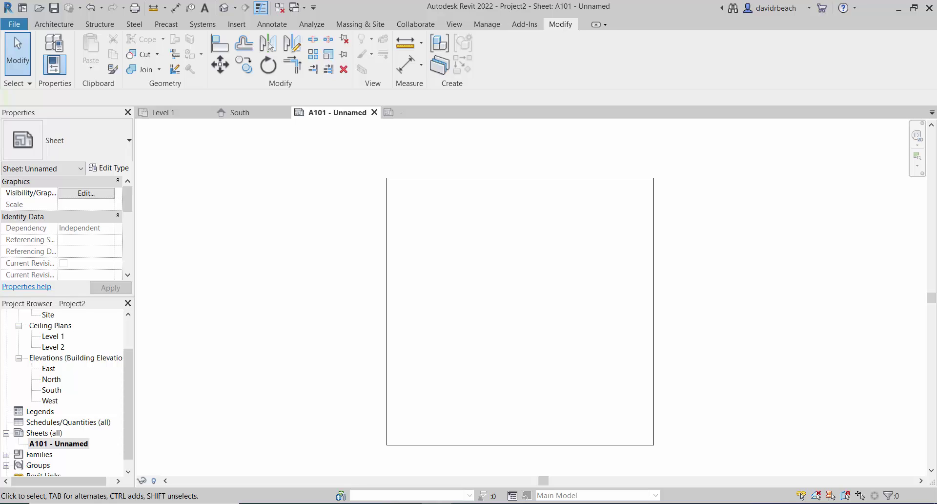
Open the Level 1 floor plan view, leaving its name unchanged.
scroll(586, 254, "down", 1)
middle_click_drag(529, 216, 510, 204)
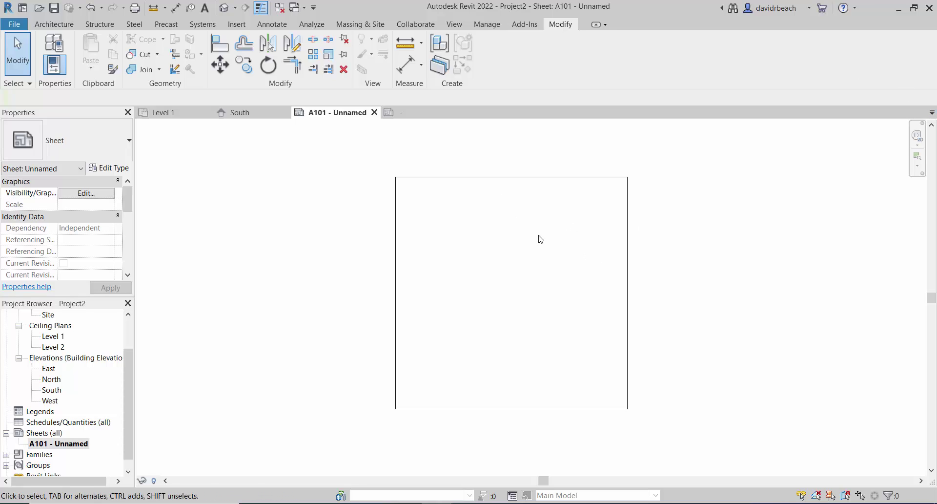
scroll(127, 411, "up", 2)
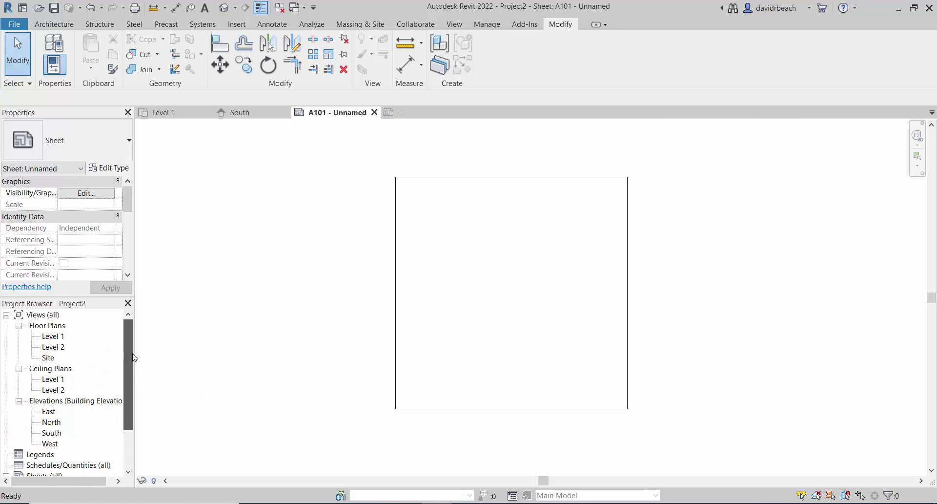
left_click(49, 337)
key("F2")
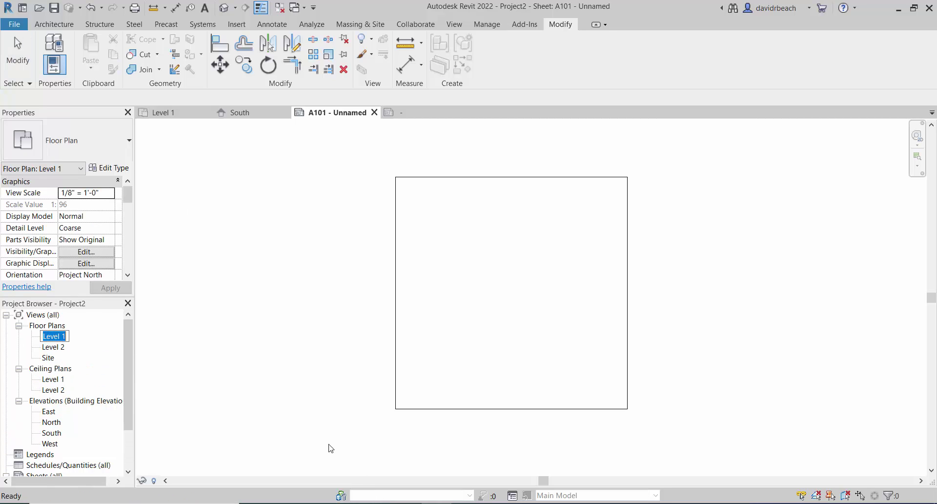
double_click(47, 337)
left_click(85, 338)
double_click(60, 339)
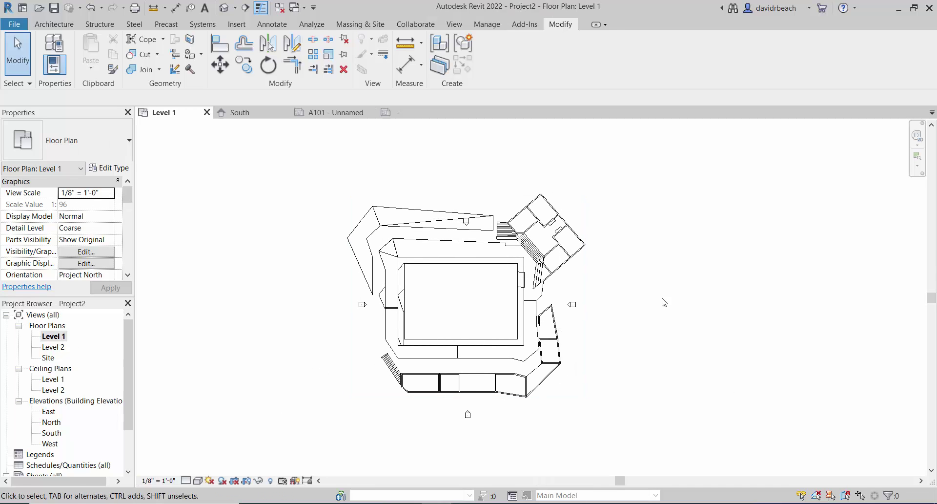
Open sheet A101 and place the Level 1 floor plan on it as a viewport.
left_click_drag(128, 364, 57, 429)
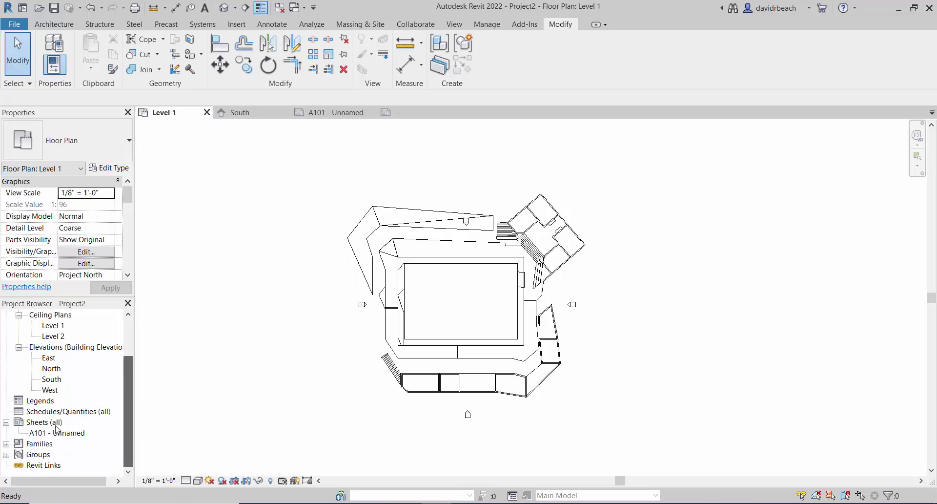
double_click(58, 432)
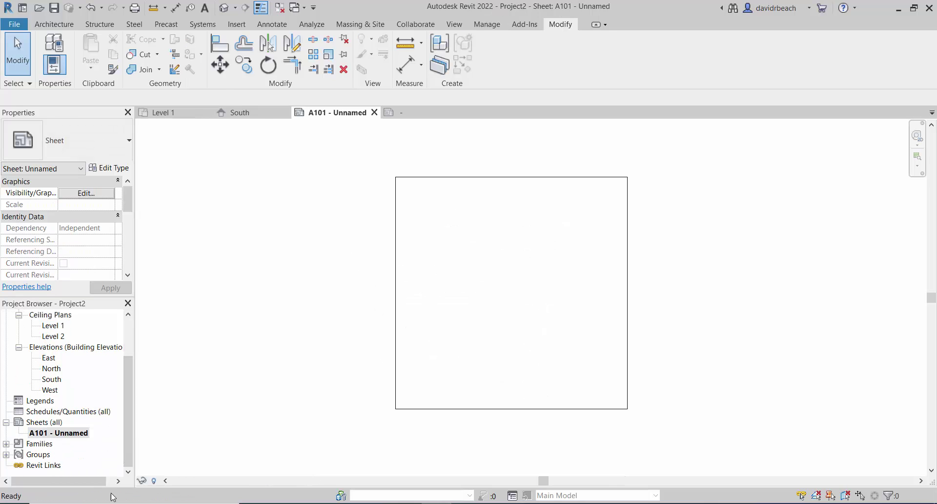
scroll(129, 385, "up", 2)
left_click_drag(53, 336, 519, 277)
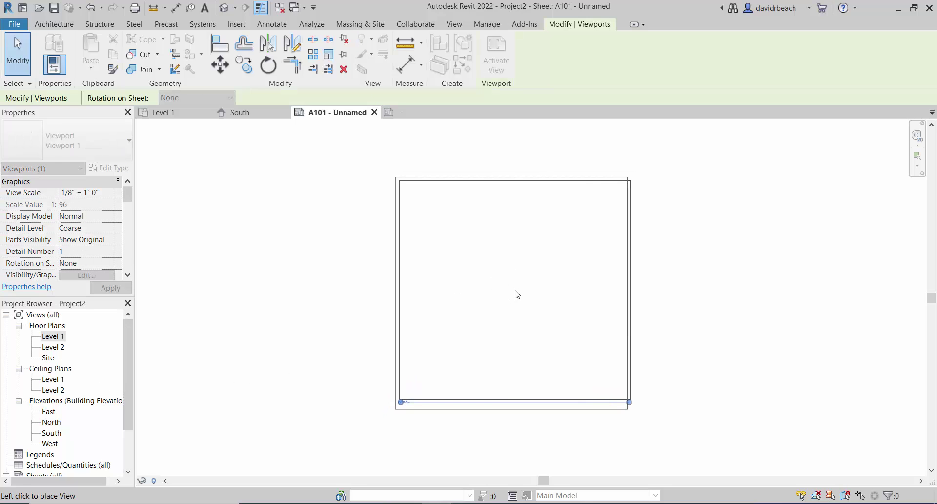
left_click(515, 294)
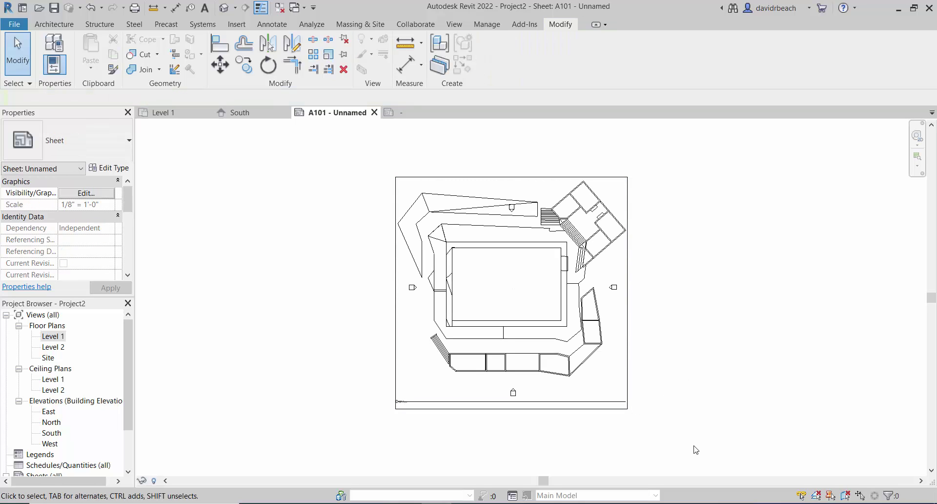
scroll(464, 162, "up", 3)
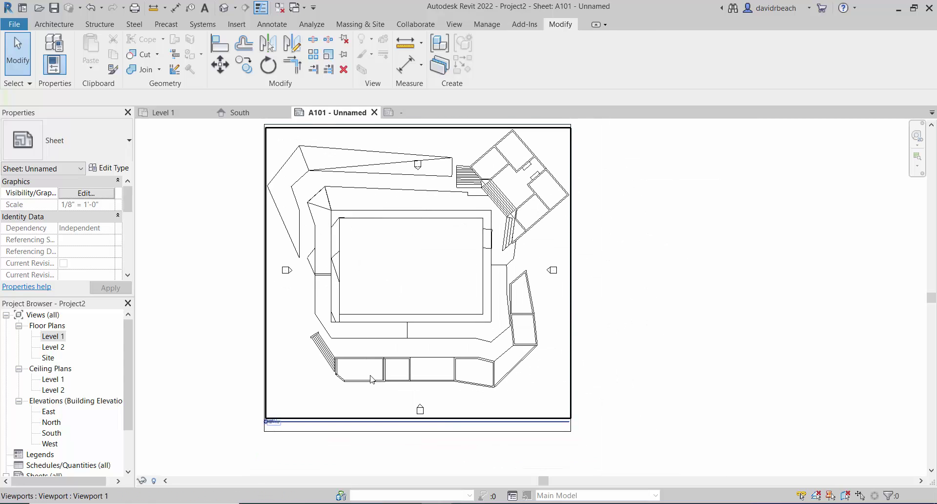
middle_click_drag(432, 326, 443, 347)
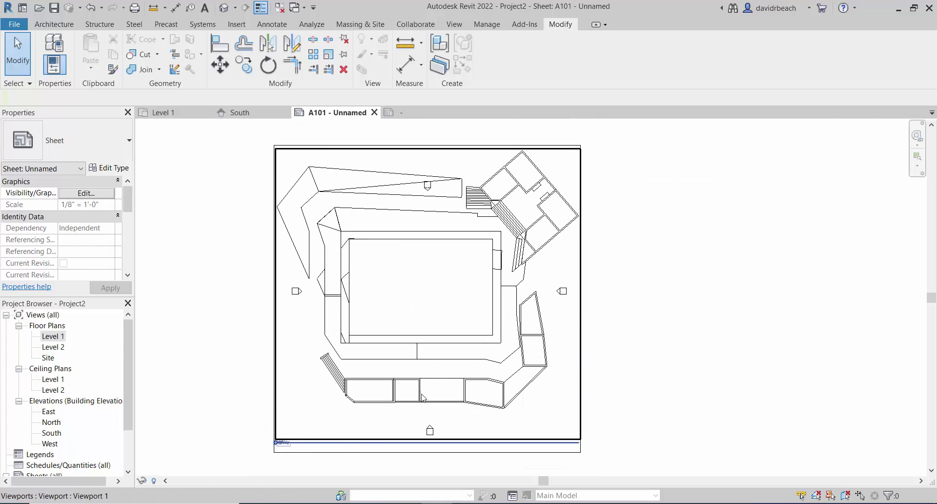
left_click(405, 43)
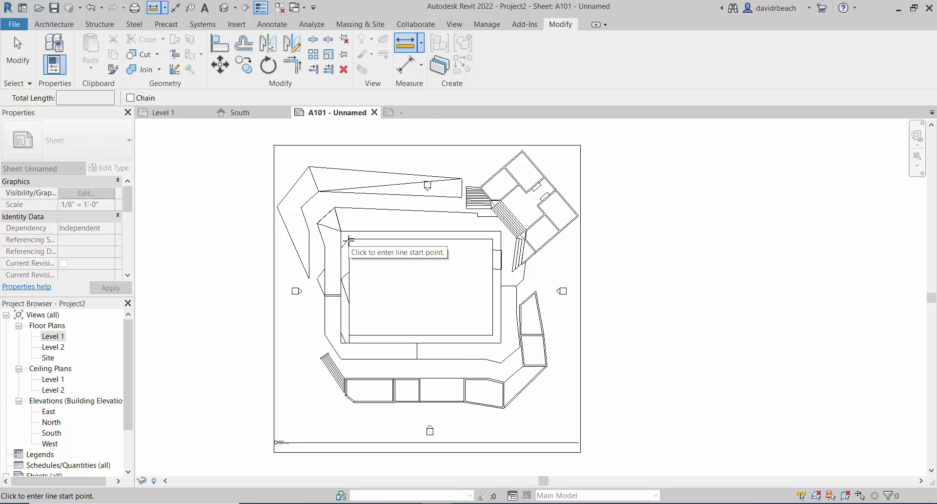
left_click(349, 239)
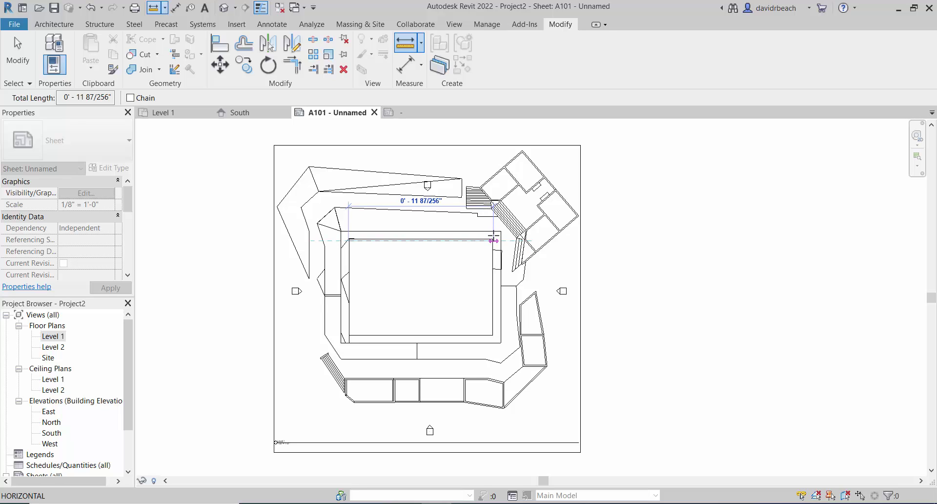
left_click(488, 236)
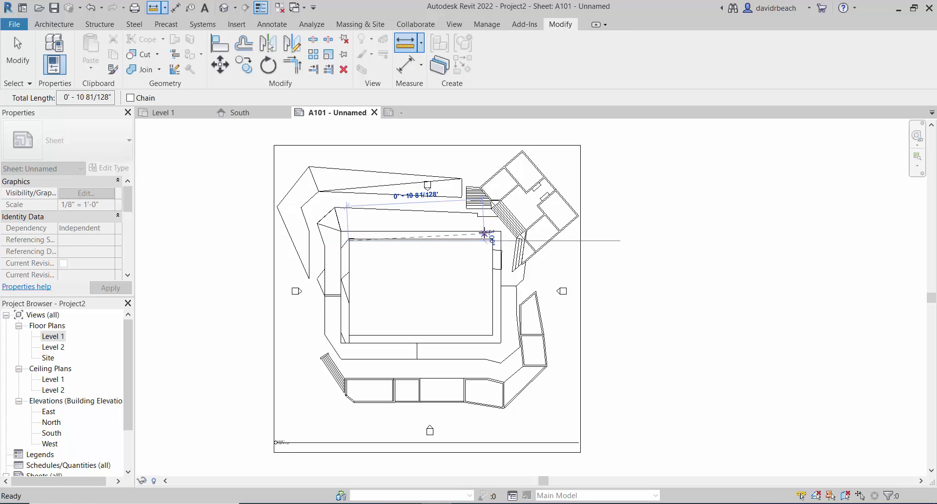
key("Escape")
key("Escape")
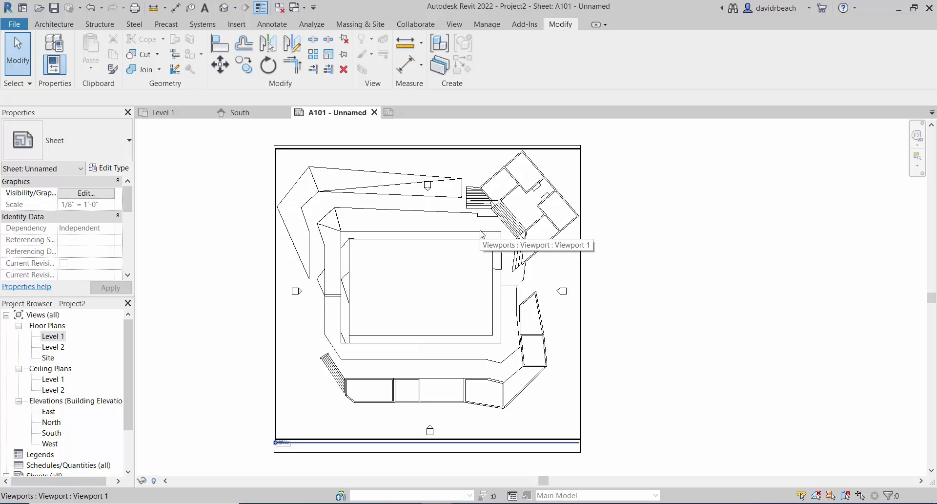
scroll(478, 261, "up", 2)
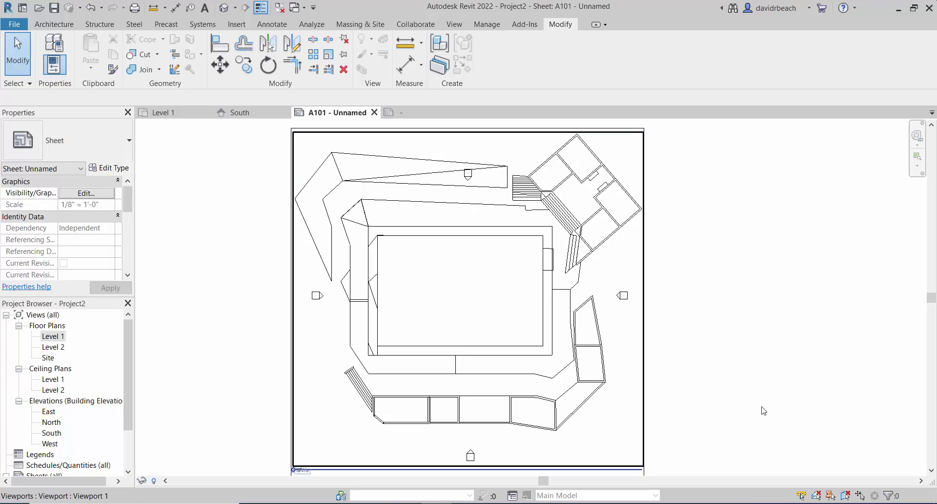
scroll(591, 285, "down", 1)
middle_click_drag(277, 268, 289, 261)
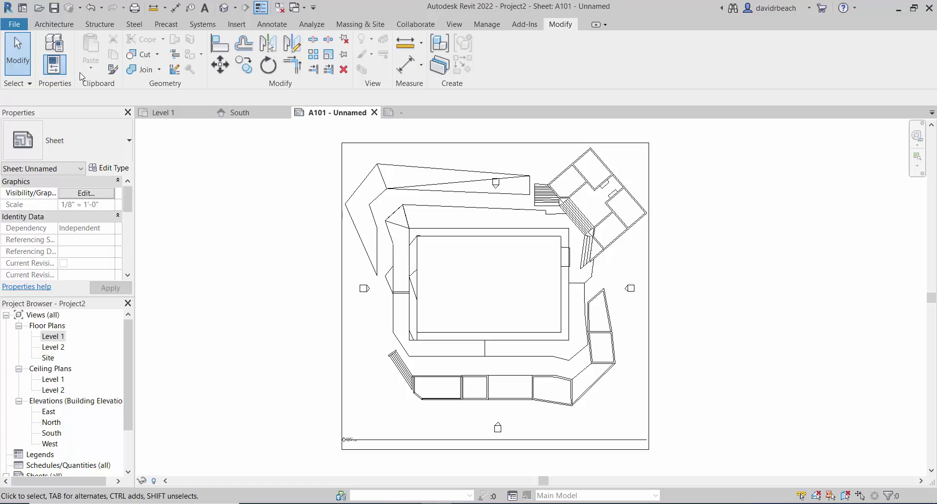
Open Print for sheet A101, check the page setup on CutePDF Writer, and preview it.
left_click(13, 25)
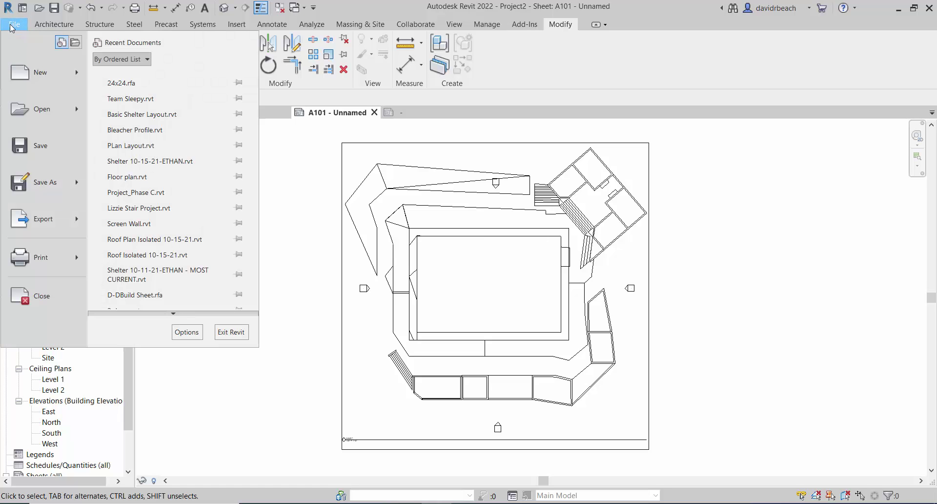
left_click(24, 254)
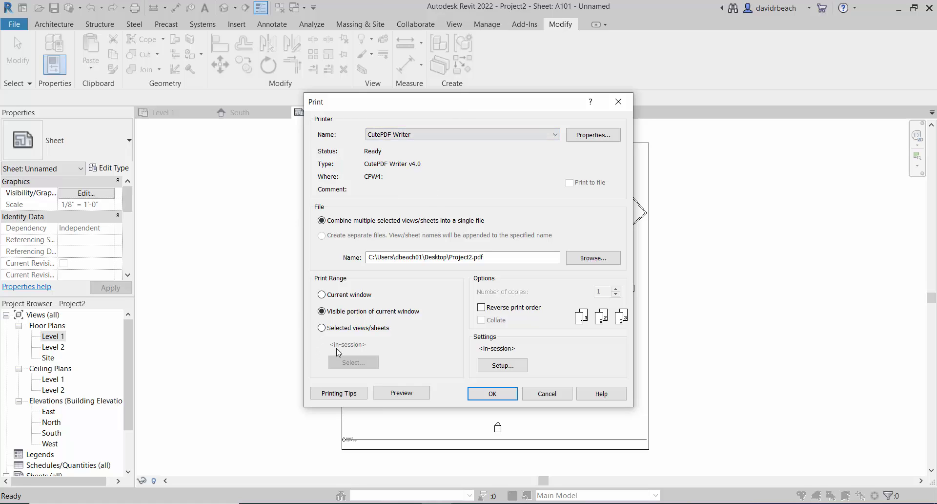
left_click(499, 370)
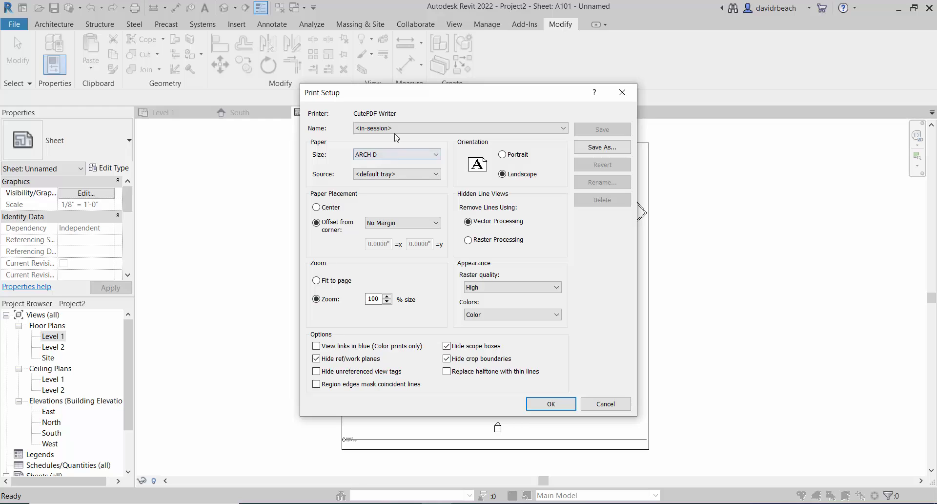
left_click(548, 405)
left_click(410, 393)
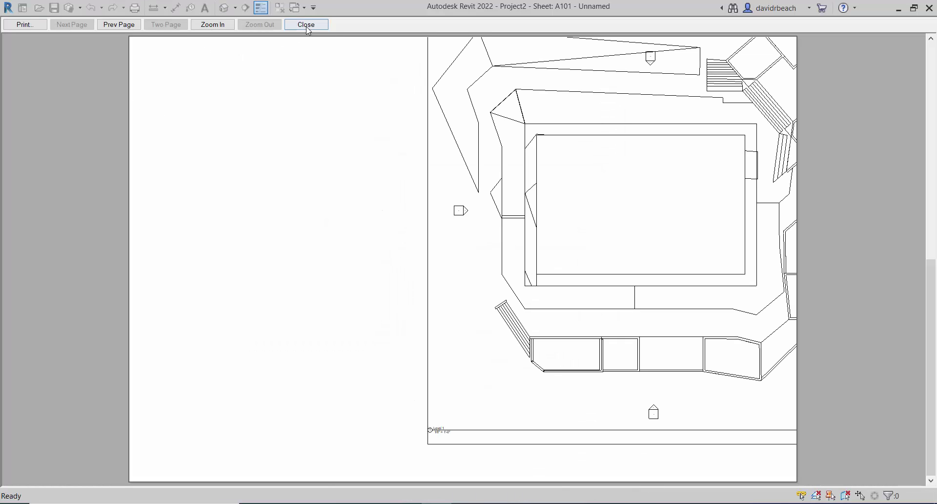
left_click(25, 24)
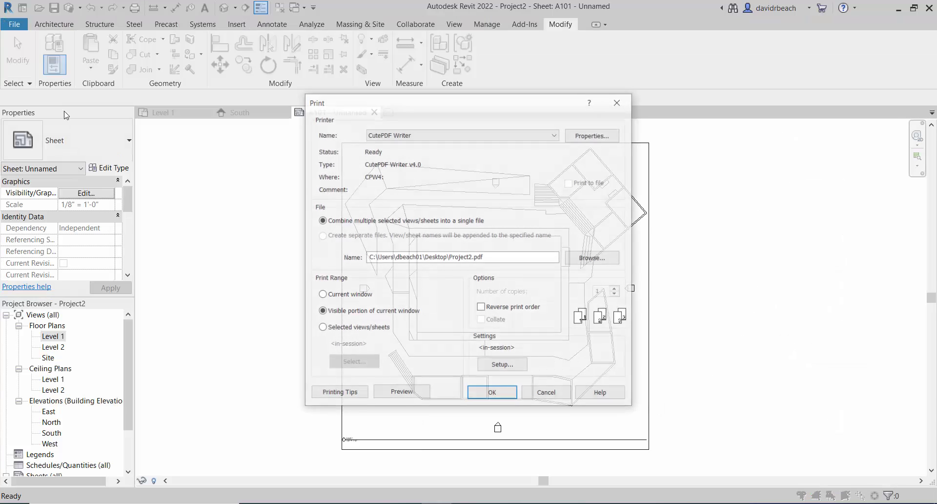
Set Paper Placement to Center without saving settings, then preview the centred printout.
left_click(503, 365)
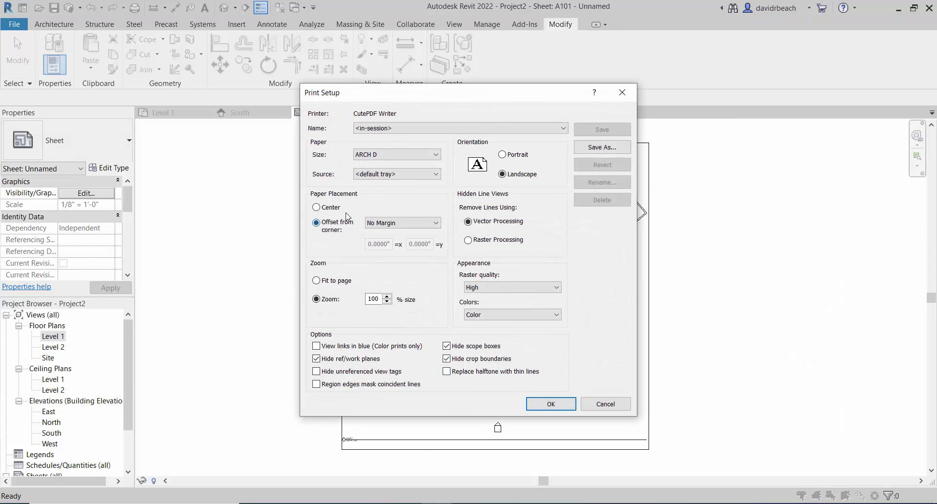
left_click(317, 207)
left_click(552, 404)
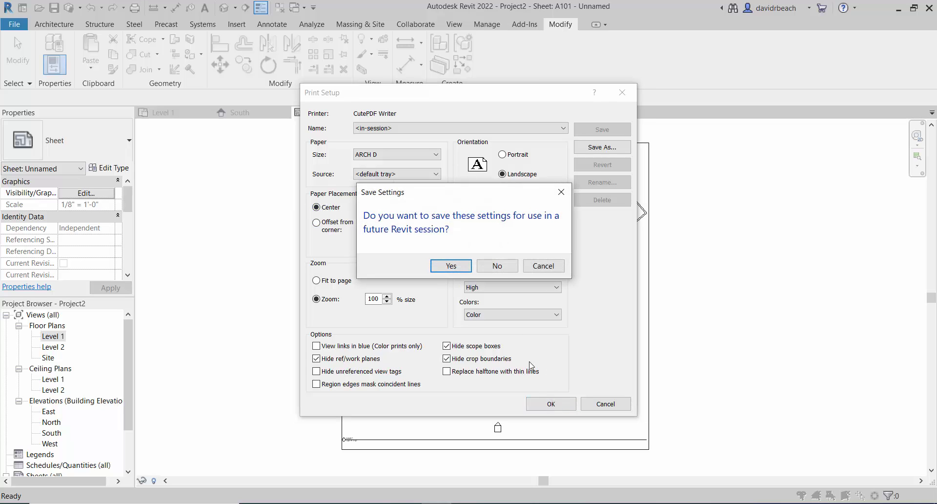
left_click(497, 266)
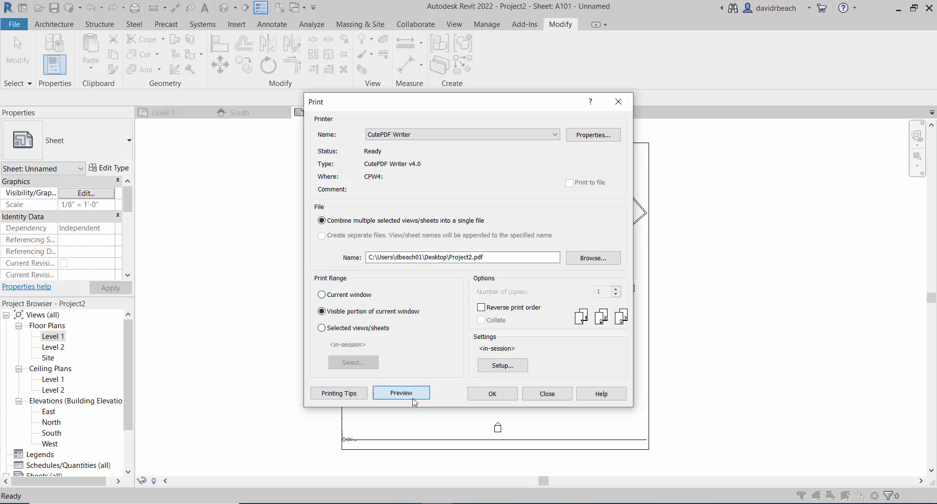
left_click(413, 400)
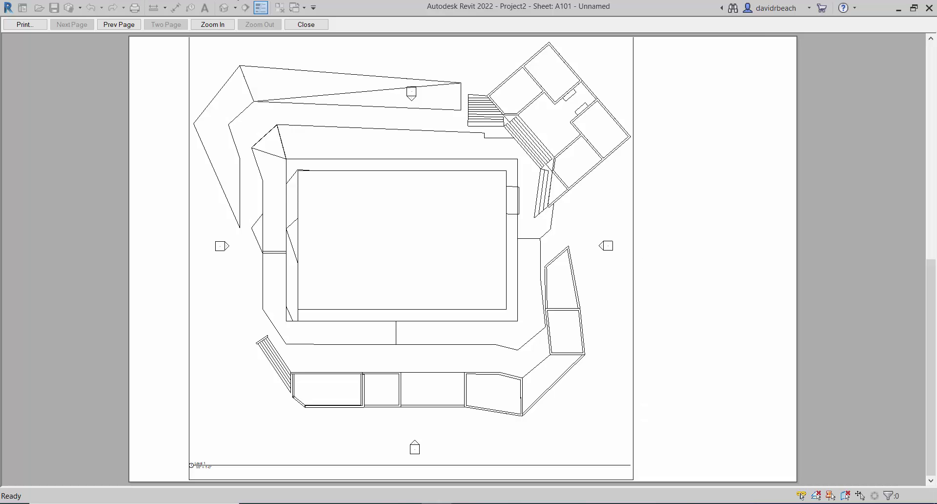
left_click(23, 29)
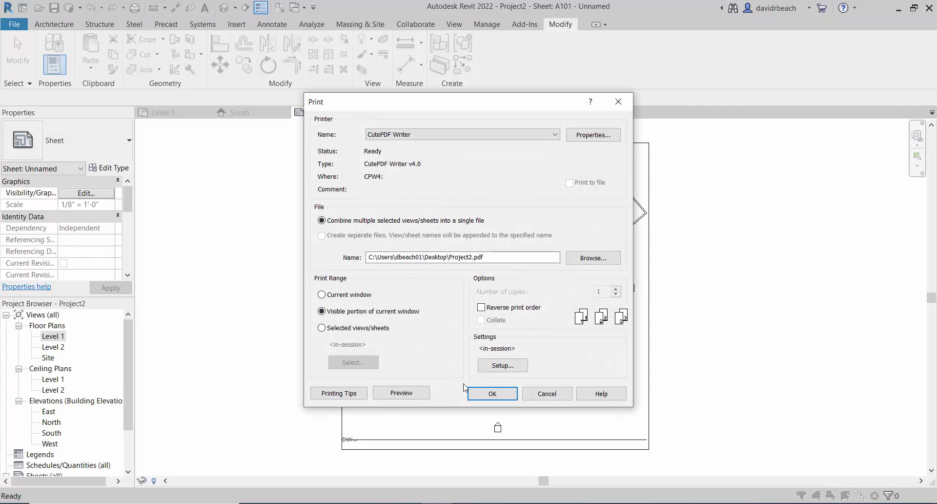
Print sheet A101 through CutePDF, overwriting Haiti Jules 24x36.pdf on the Desktop.
left_click(488, 390)
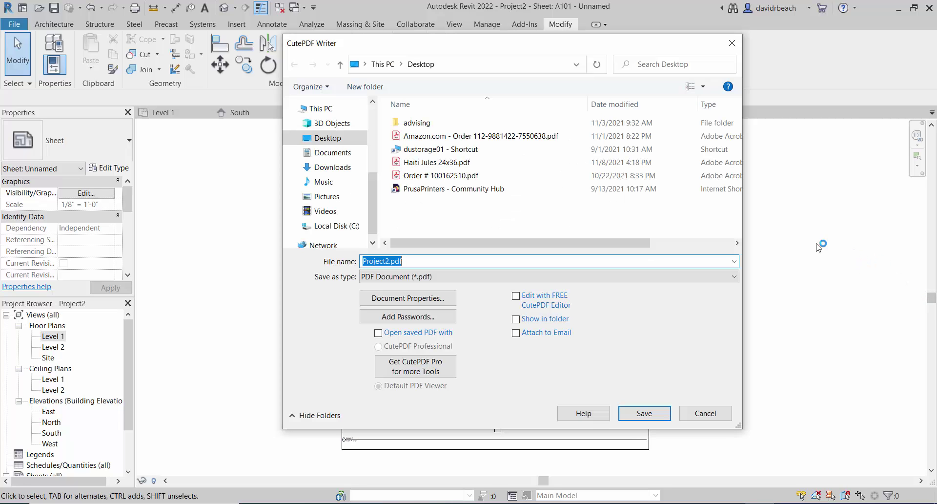
left_click(463, 162)
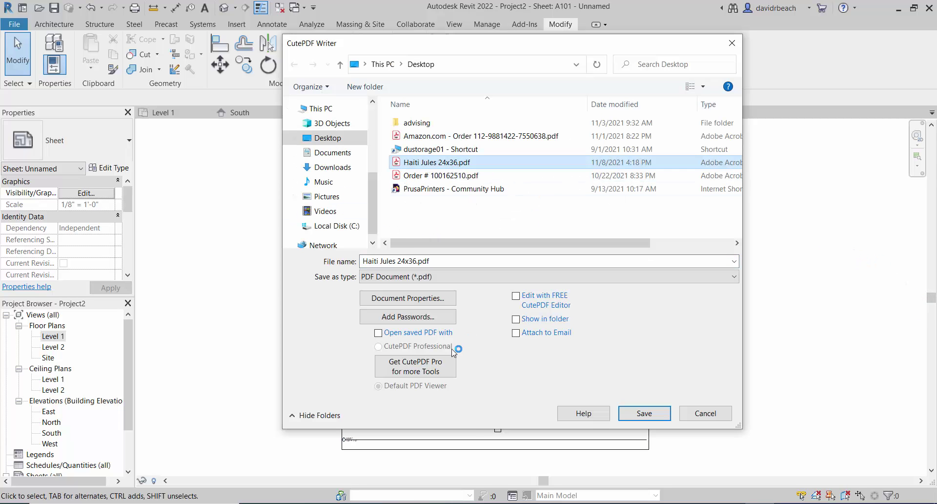
left_click(627, 413)
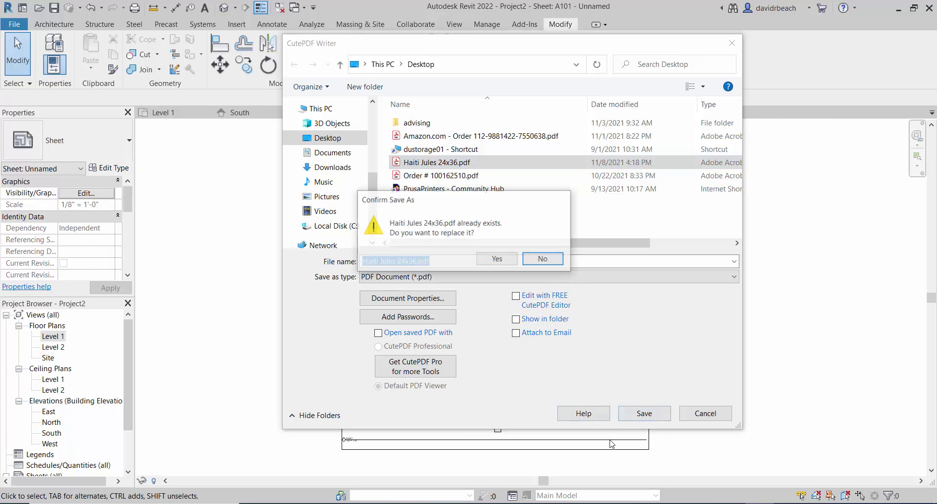
left_click(497, 259)
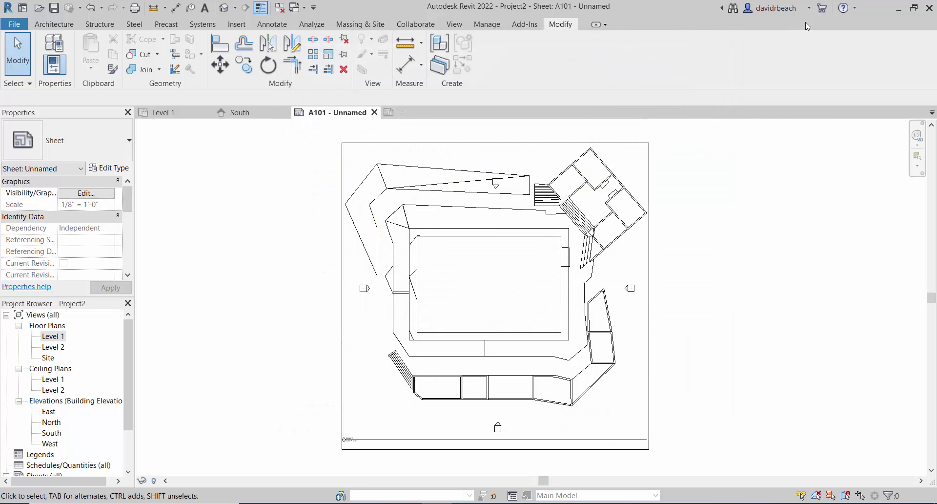
Minimize the open windows and open Haiti Jules 24x36.pdf to check the printed sheet.
left_click(895, 8)
left_click(868, 7)
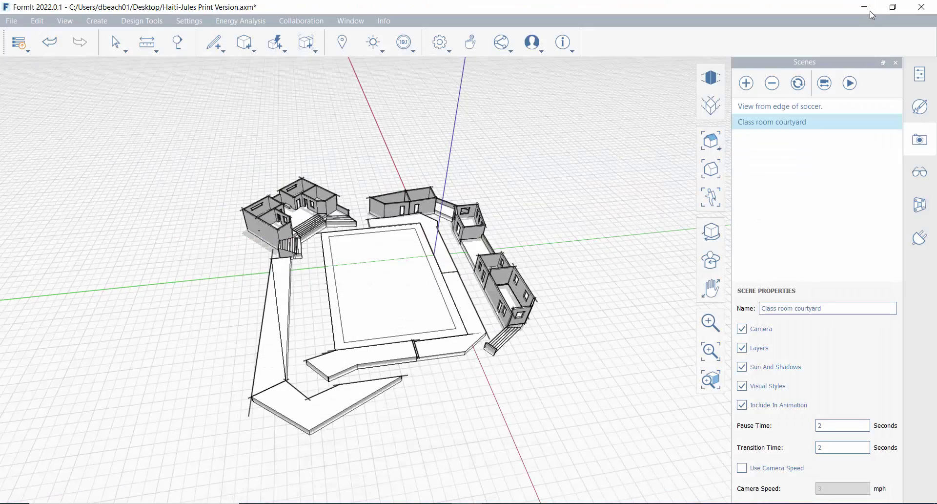
left_click(868, 7)
left_click(517, 73)
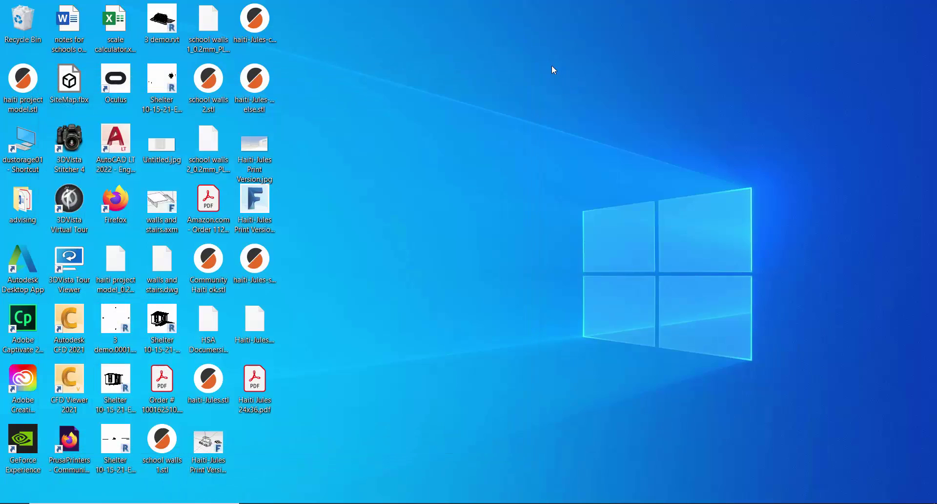
double_click(254, 378)
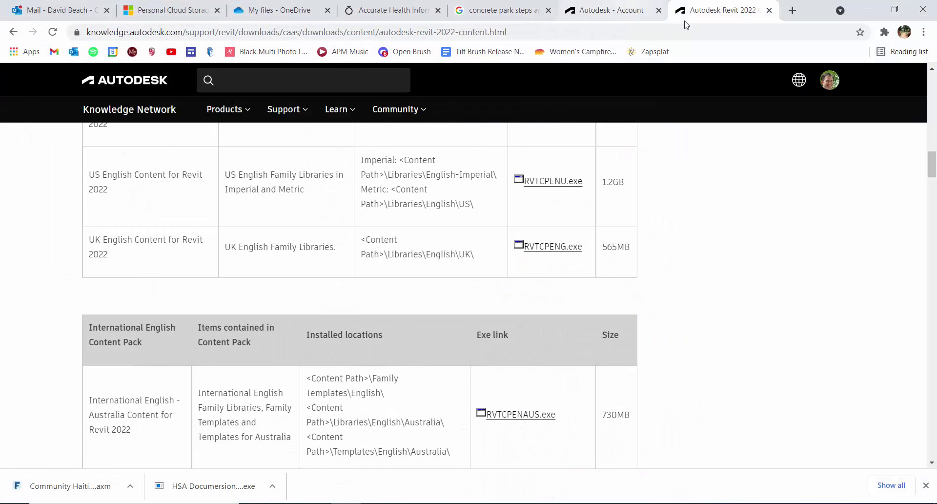
Search Google for 'cute pdf writer' and open the Softonic result.
left_click(732, 38)
type("cut")
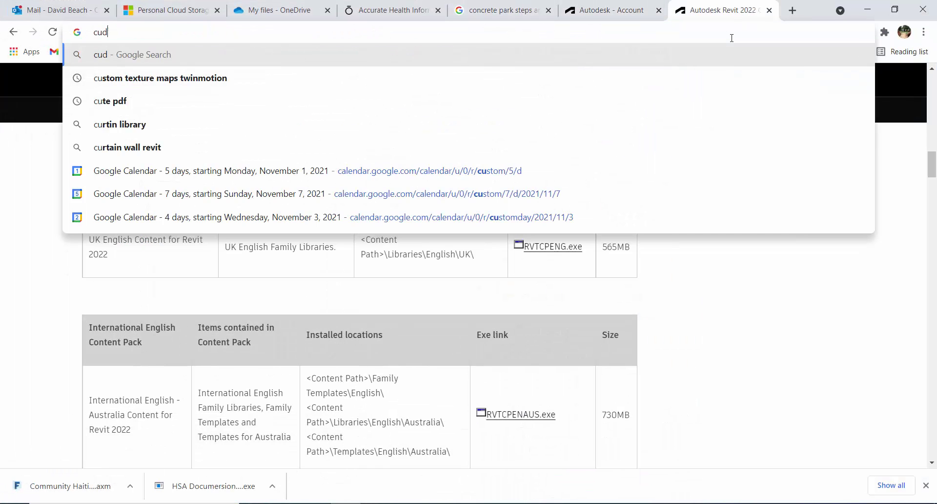
type("e")
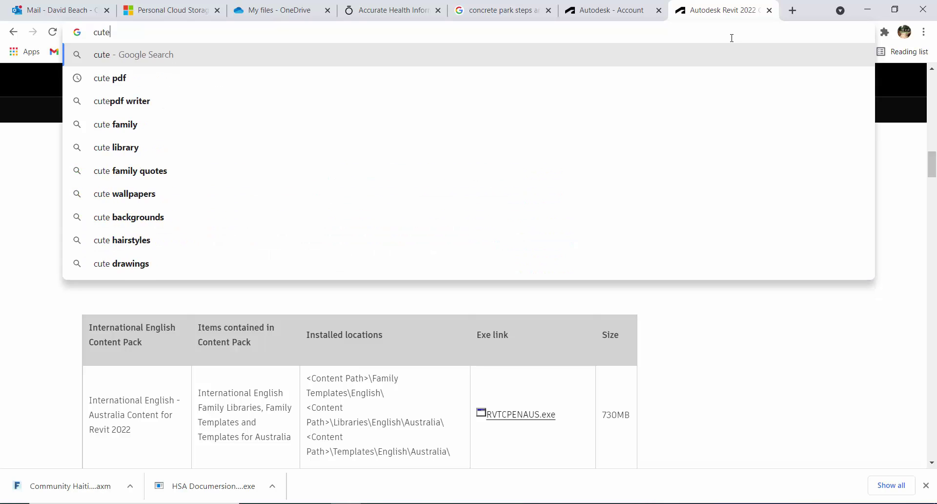
type(" pdf writer")
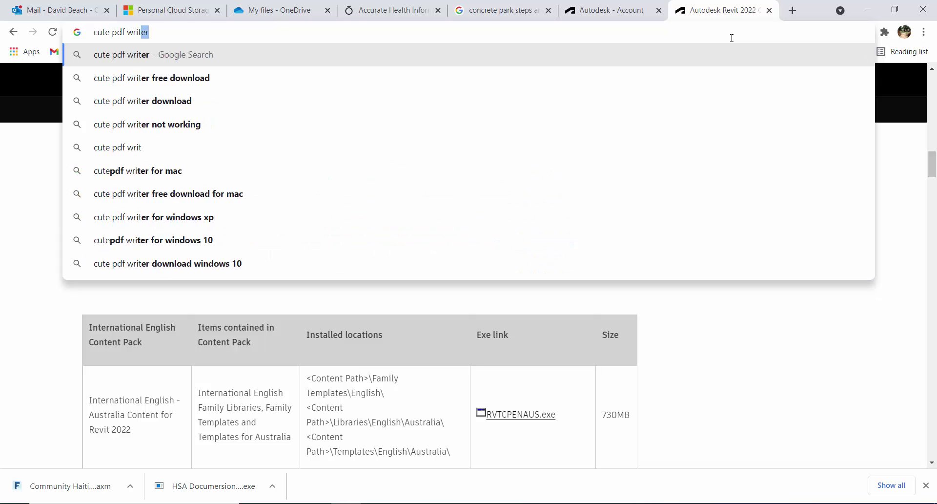
key("Return")
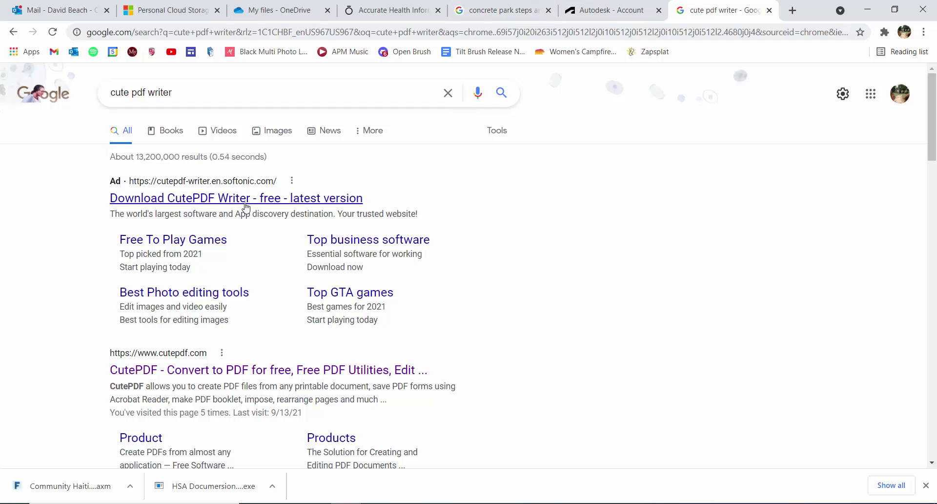
left_click(196, 202)
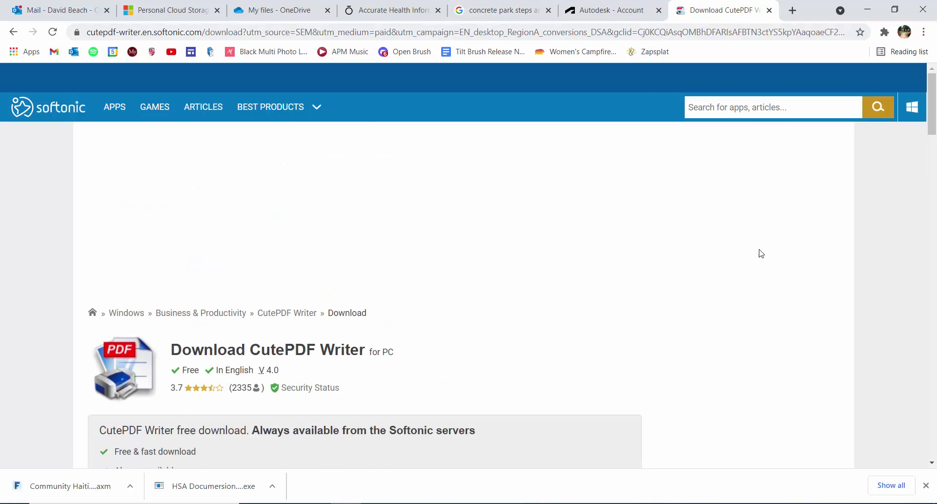
Try starting the free CutePDF Writer download from the Softonic page.
scroll(764, 255, "down", 2)
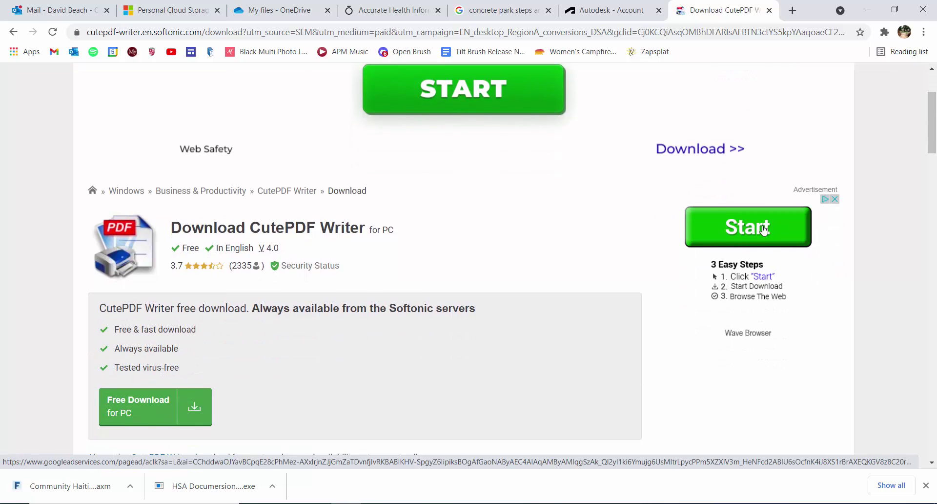
left_click(452, 78)
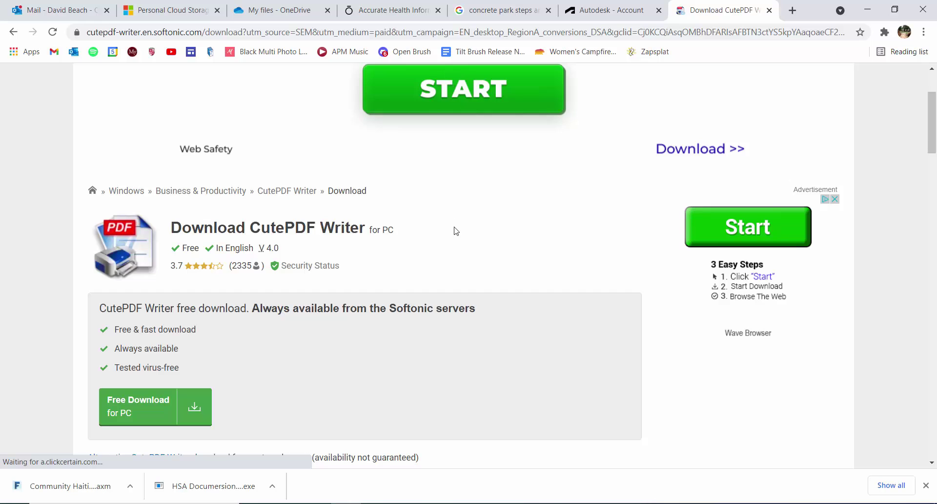
scroll(456, 233, "down", 3)
left_click(134, 227)
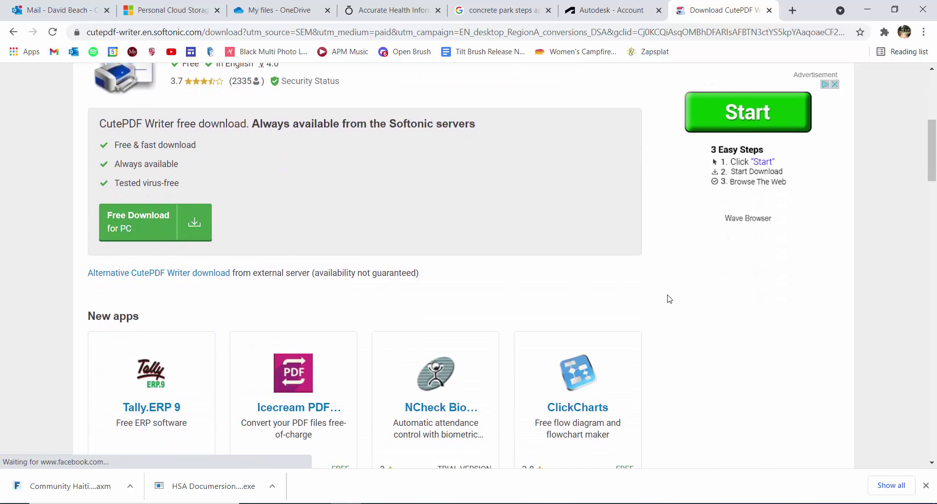
scroll(678, 306, "down", 12)
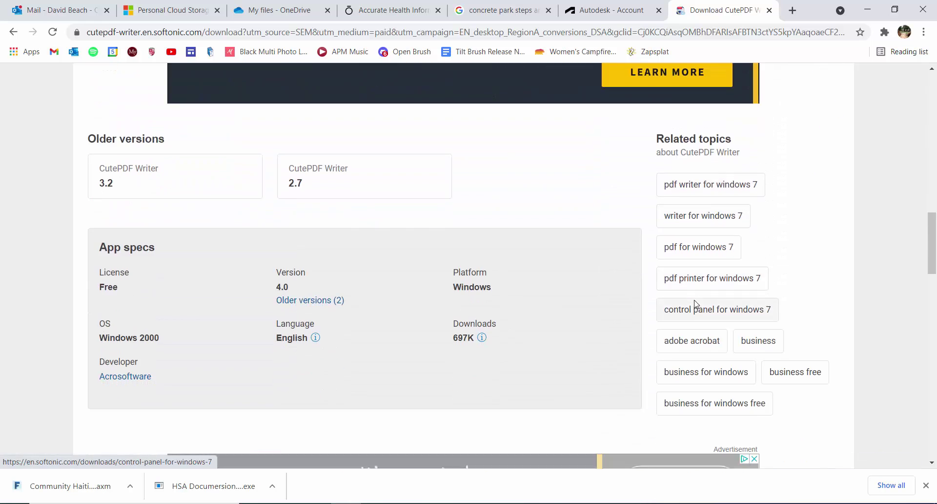
scroll(651, 329, "up", 10)
scroll(752, 320, "up", 6)
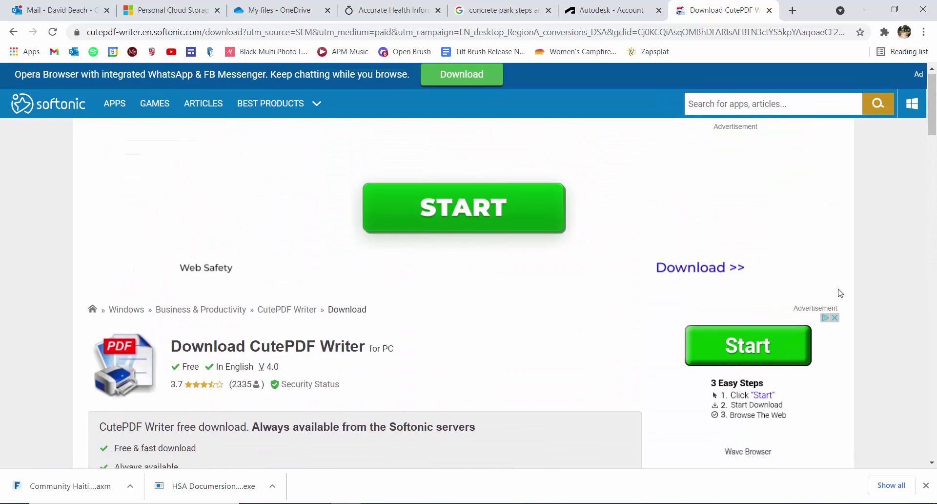
scroll(838, 294, "down", 1)
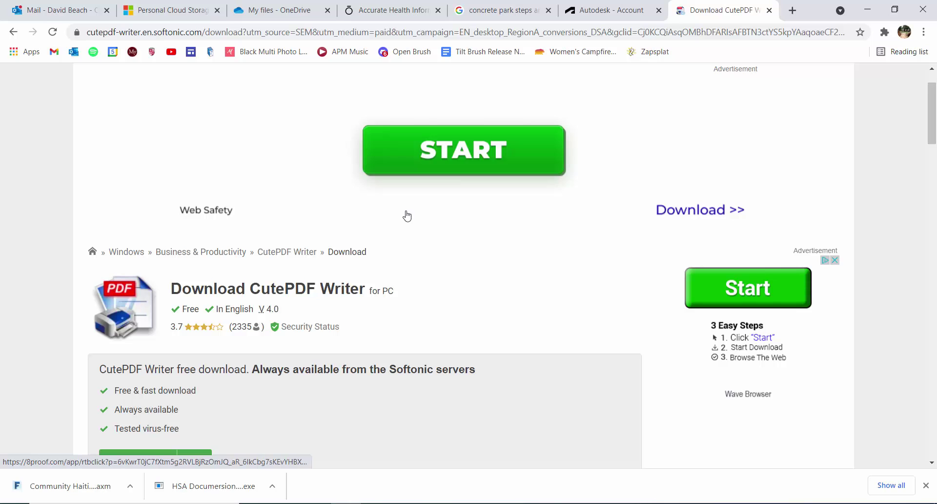
scroll(293, 254, "down", 2)
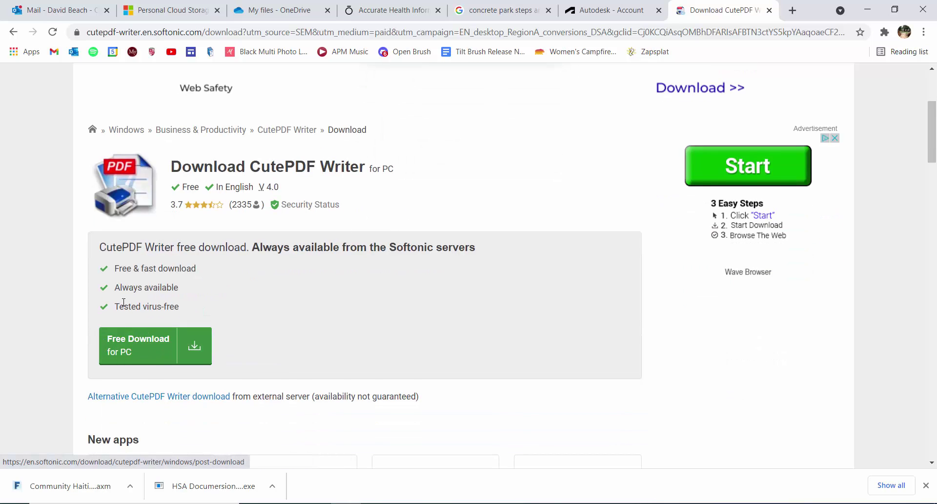
Open the CutePDF Writer product page and close the antivirus pop-up ad.
left_click(252, 169)
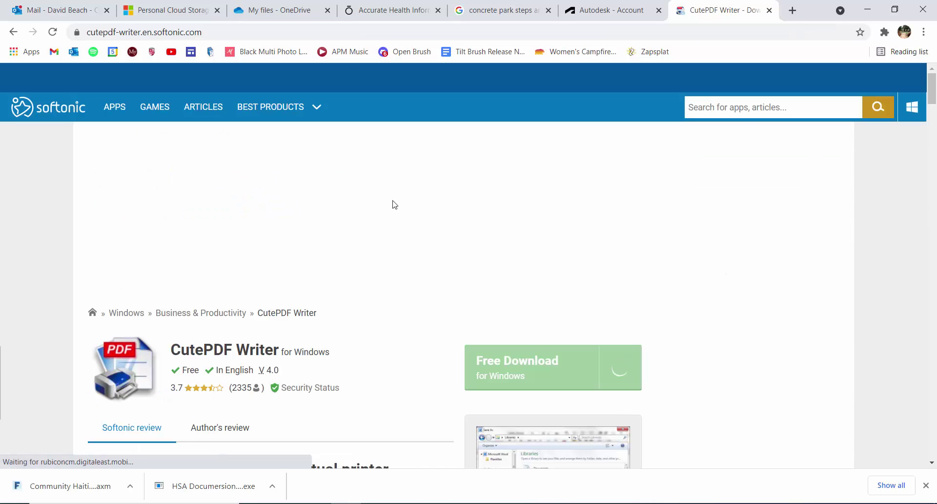
scroll(491, 239, "down", 3)
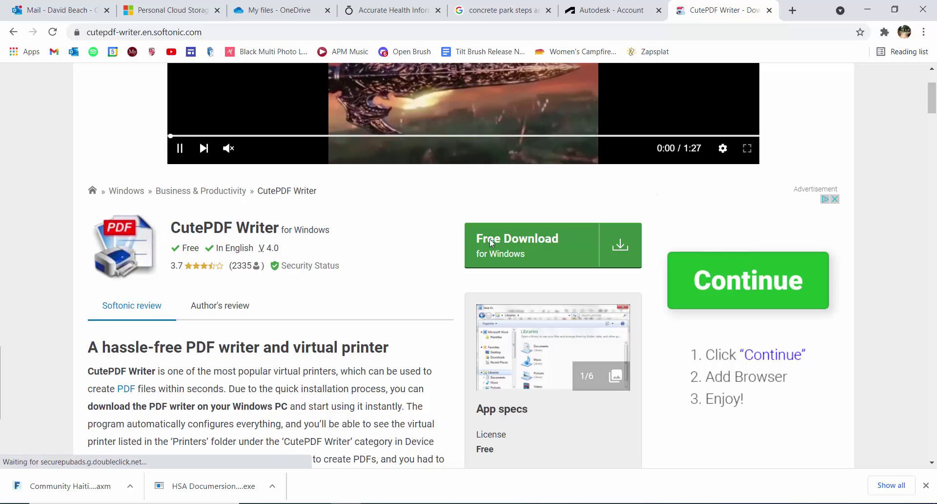
scroll(490, 239, "down", 3)
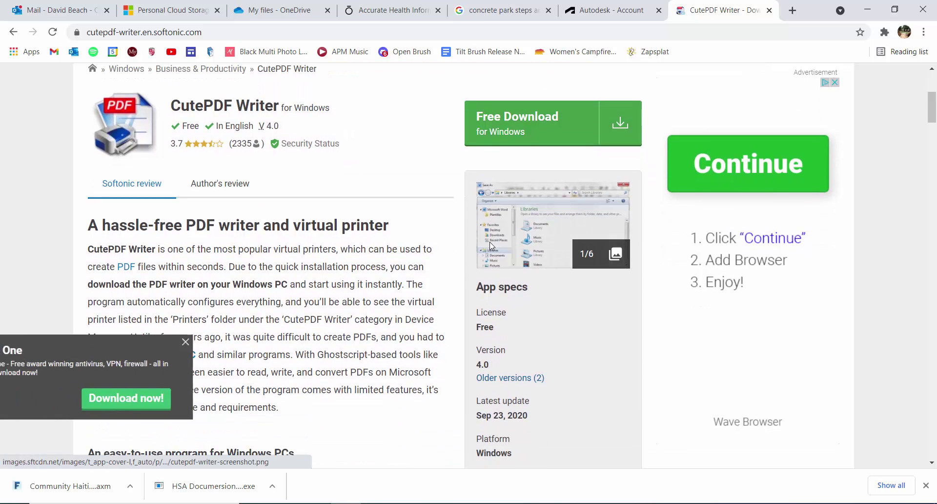
scroll(262, 276, "down", 1)
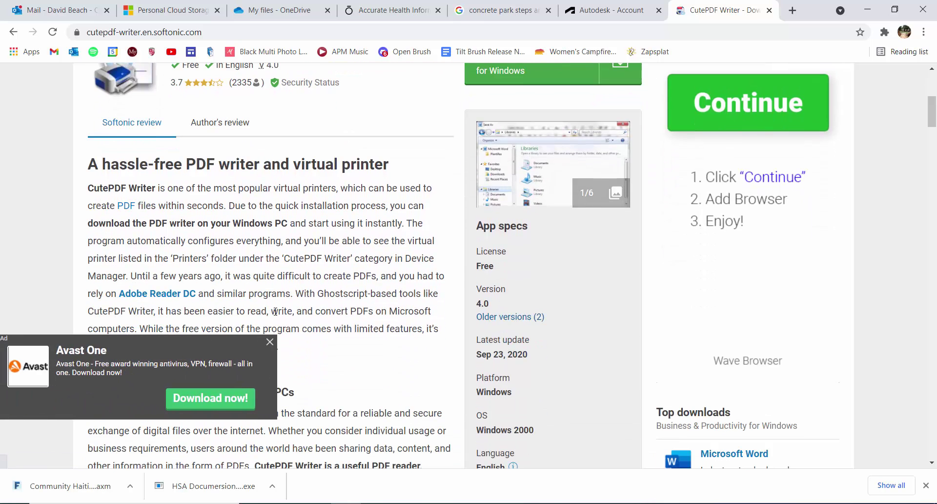
left_click(269, 342)
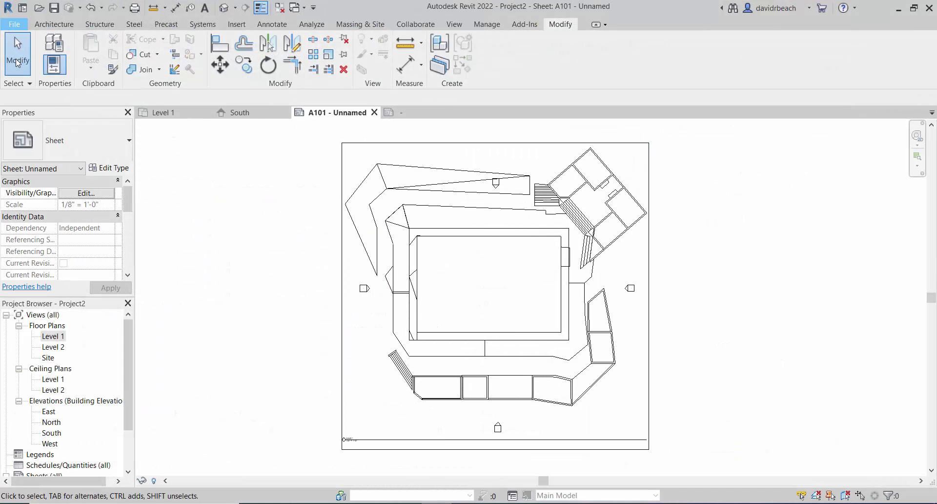
Choose Microsoft Print to PDF as the printer, keep Letter paper, and close print settings.
left_click(13, 24)
key("Escape")
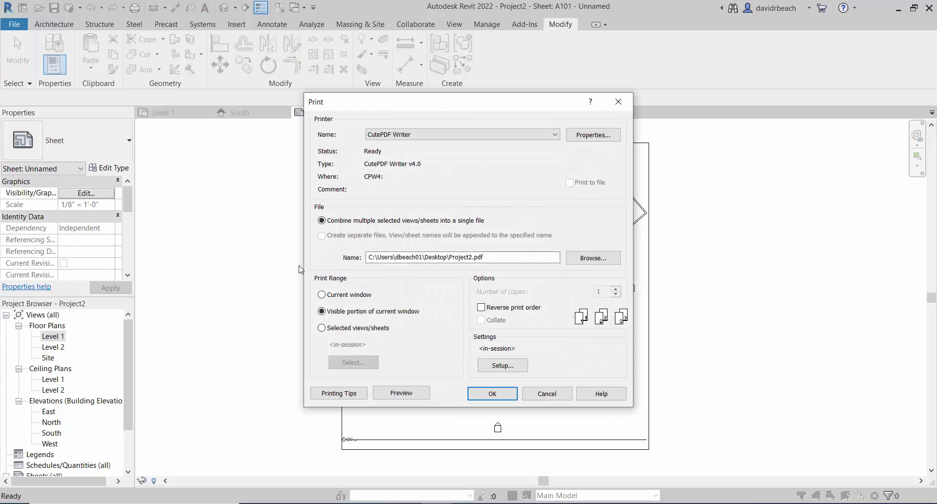
left_click(401, 136)
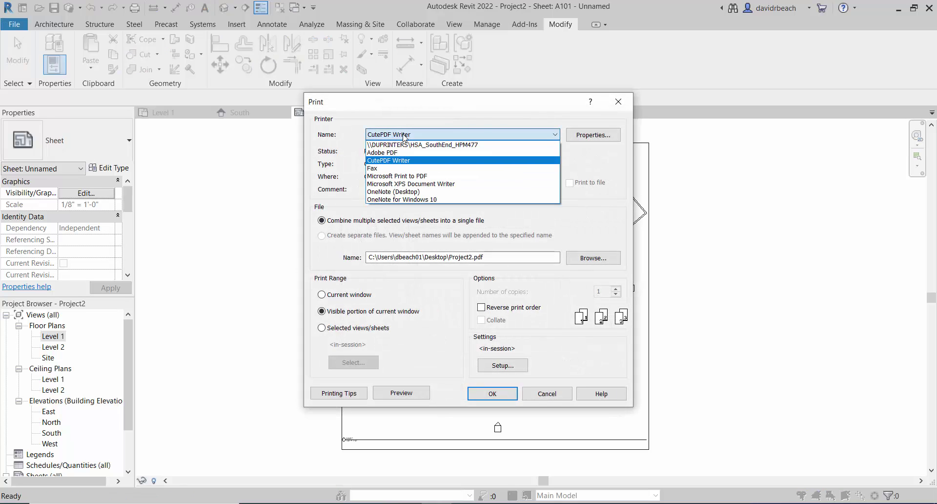
left_click(398, 177)
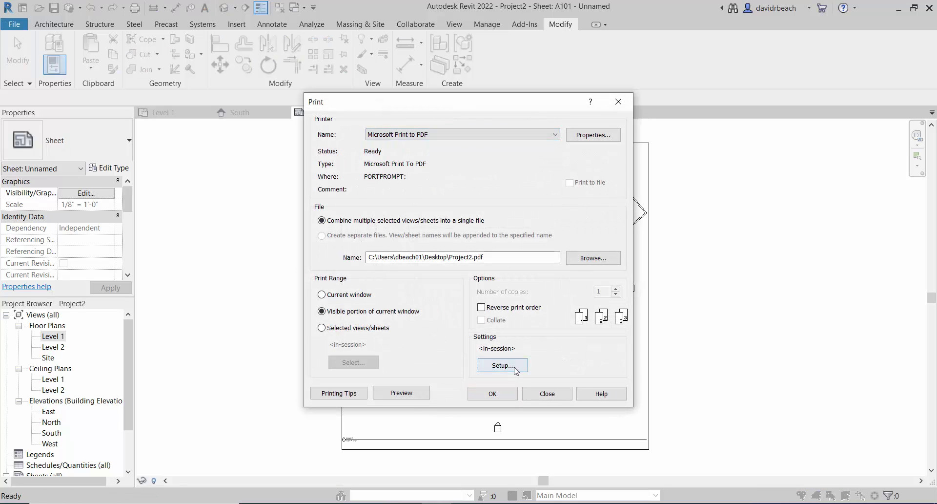
left_click(515, 370)
left_click(427, 156)
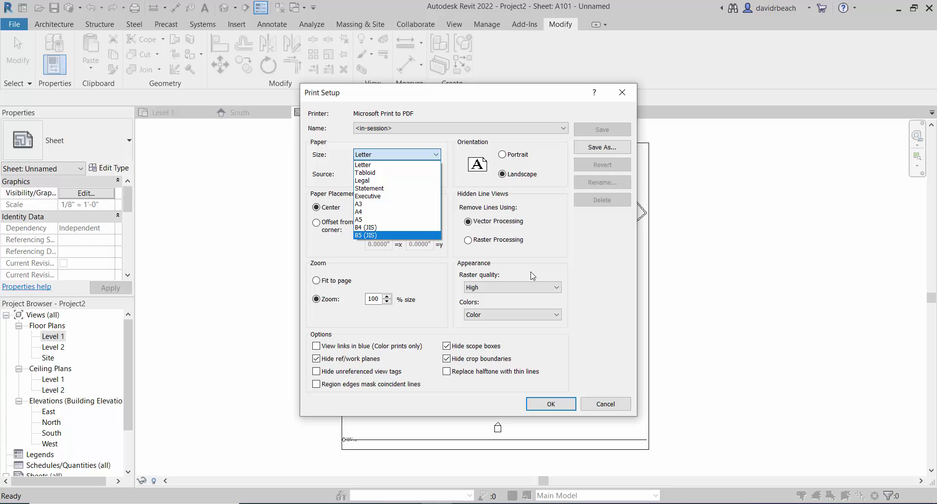
left_click(581, 252)
left_click(601, 402)
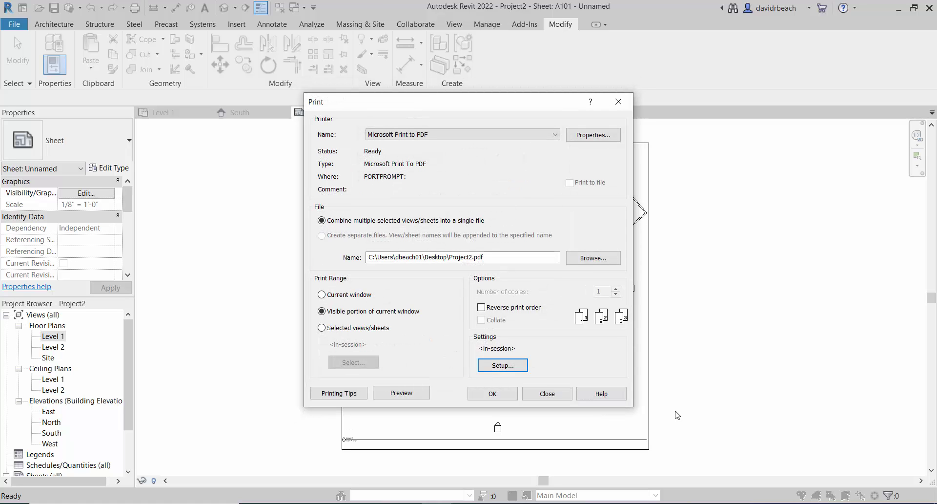
left_click(561, 393)
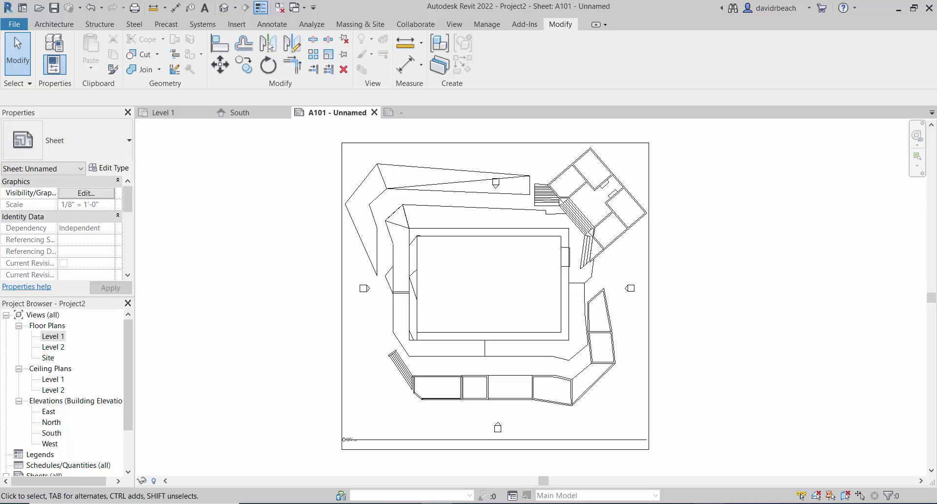
left_click(437, 503)
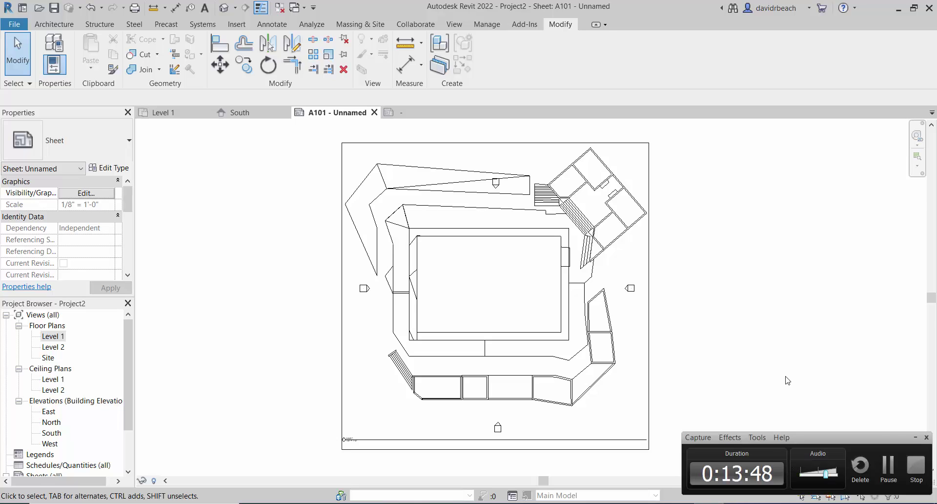